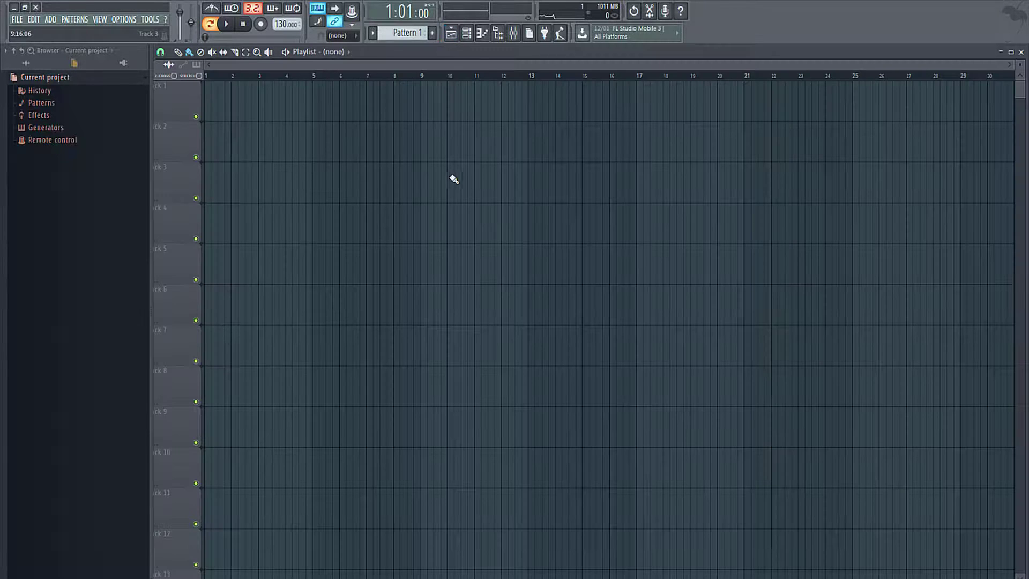
Show the channel rack and reposition it, and look over the Kick channel's piano roll up to the C7 octave.
click(466, 39)
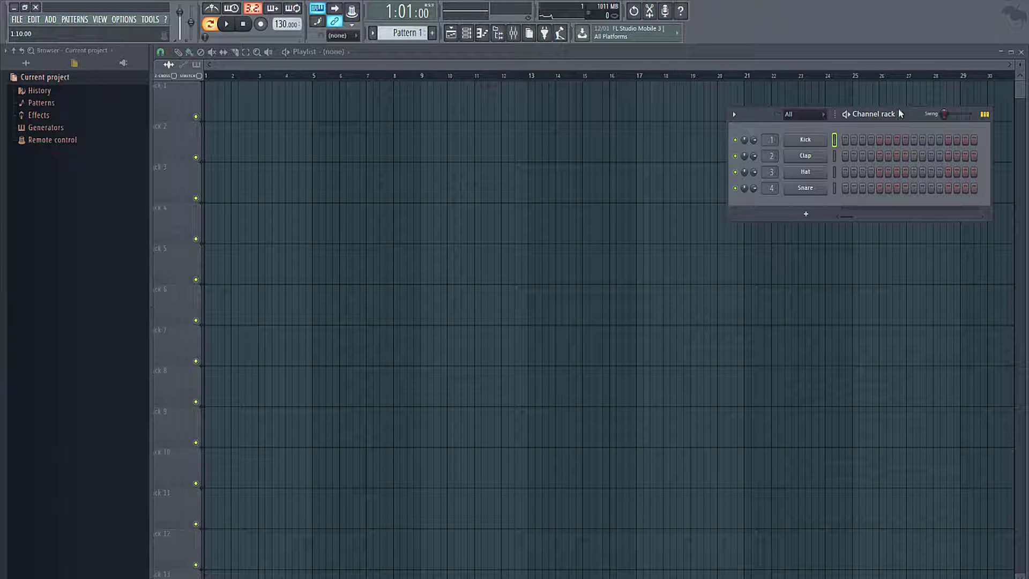
drag(900, 113, 636, 126)
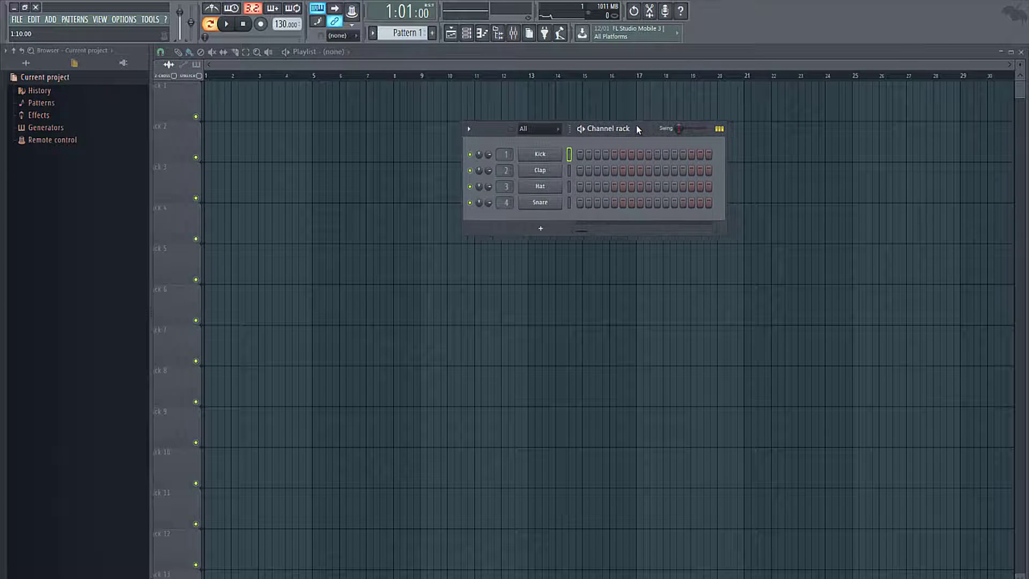
click(482, 33)
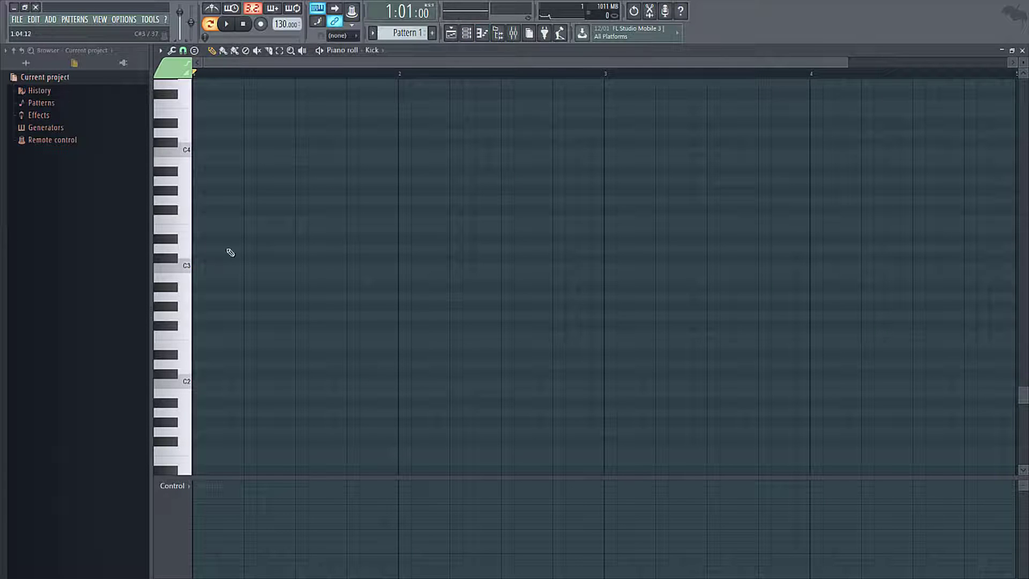
scroll(231, 128, up, 5)
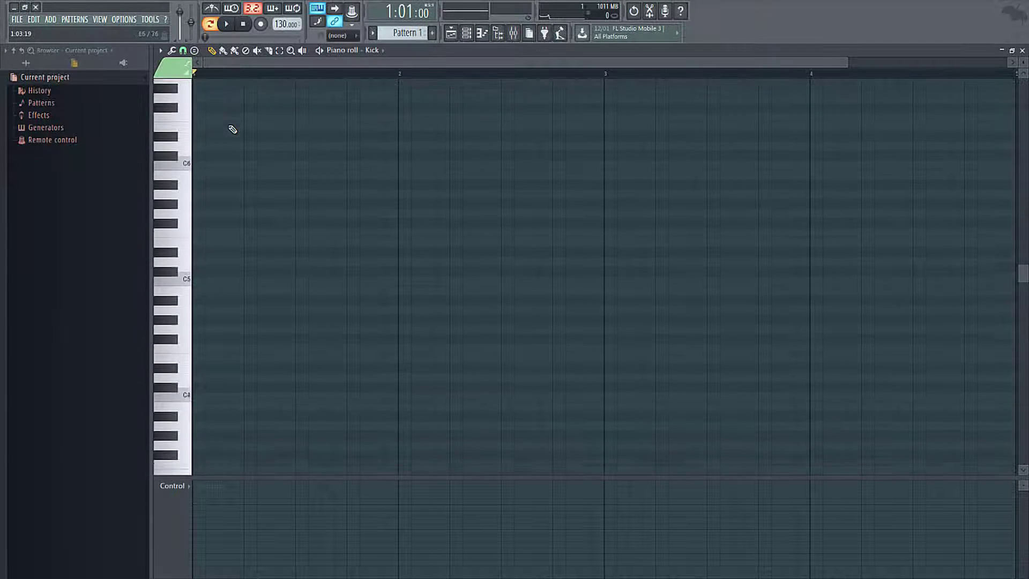
scroll(233, 129, up, 1)
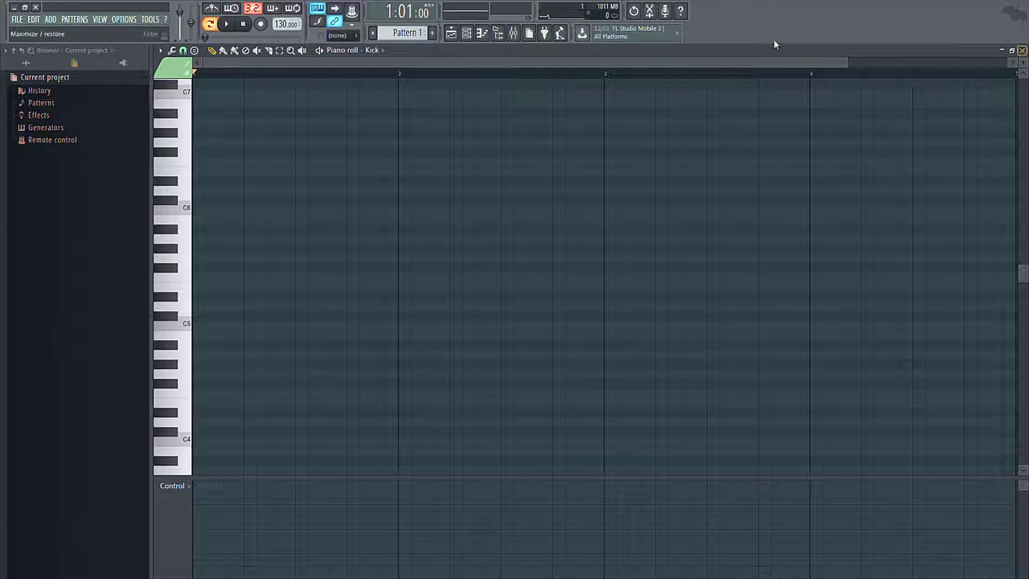
Show all content in the browser, collapse the Vengeance Essential Clubsounds Vol.4 folder and expand Packs > Drums > Kicks.
click(497, 33)
click(497, 34)
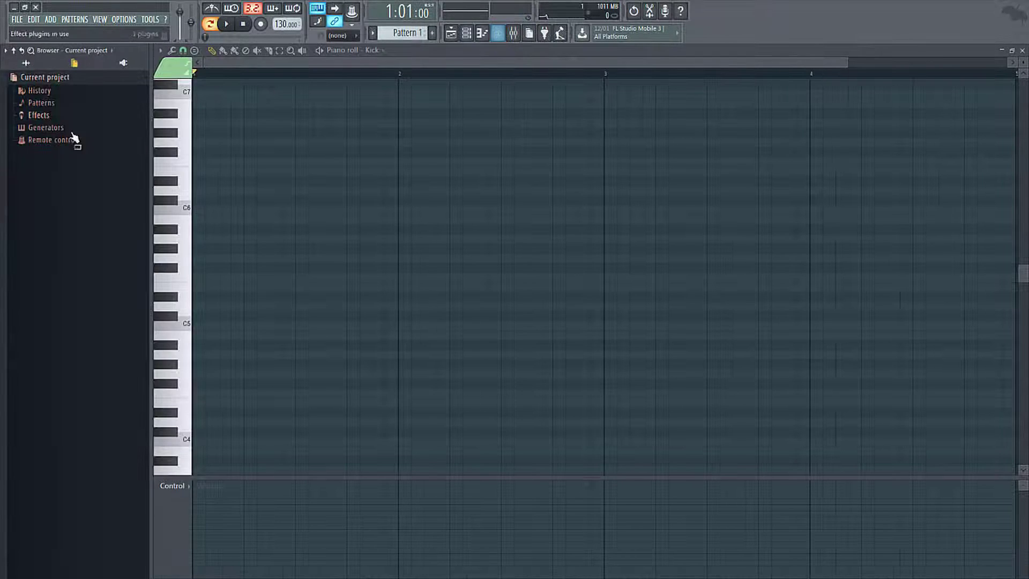
click(26, 64)
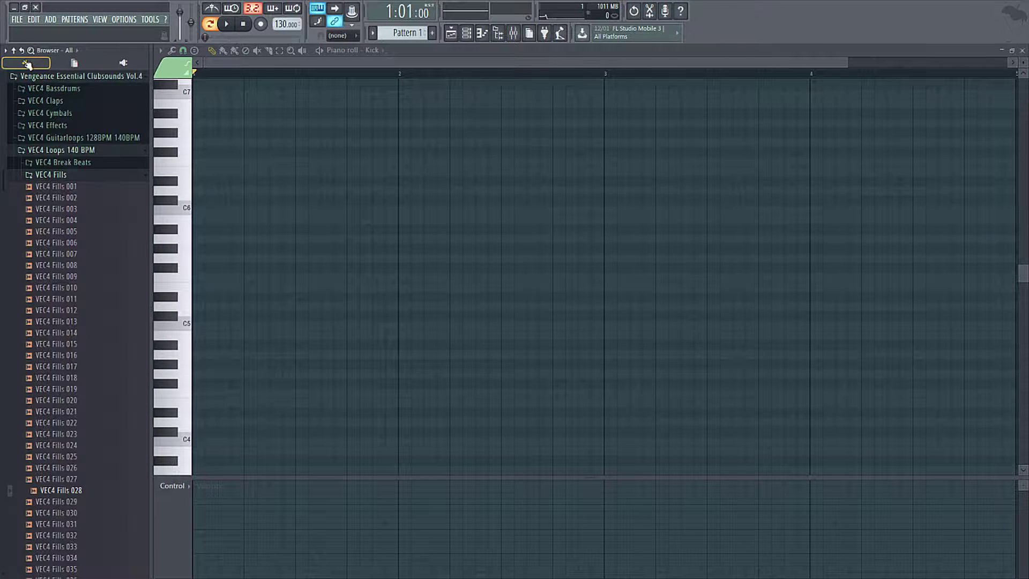
click(67, 174)
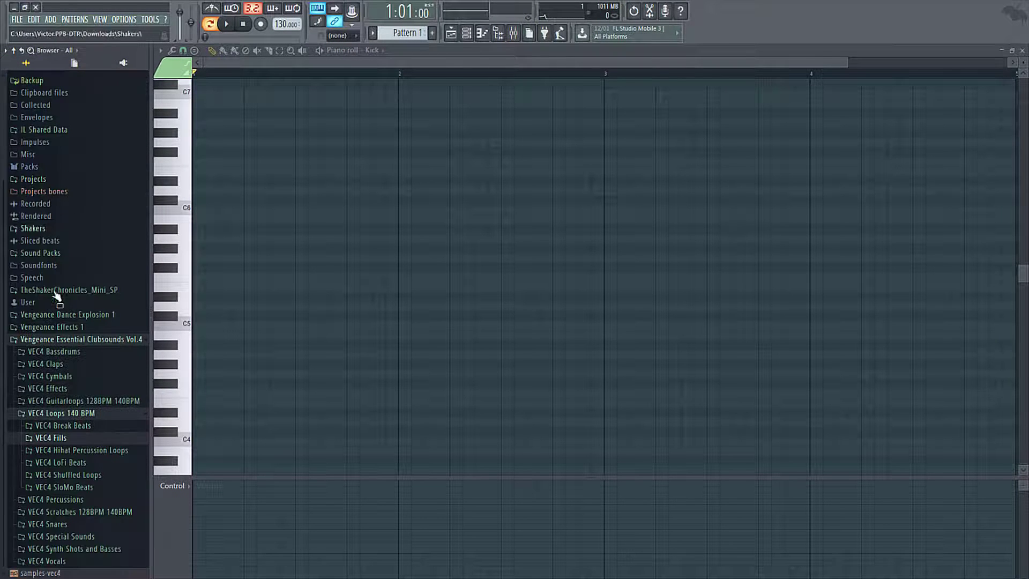
click(93, 414)
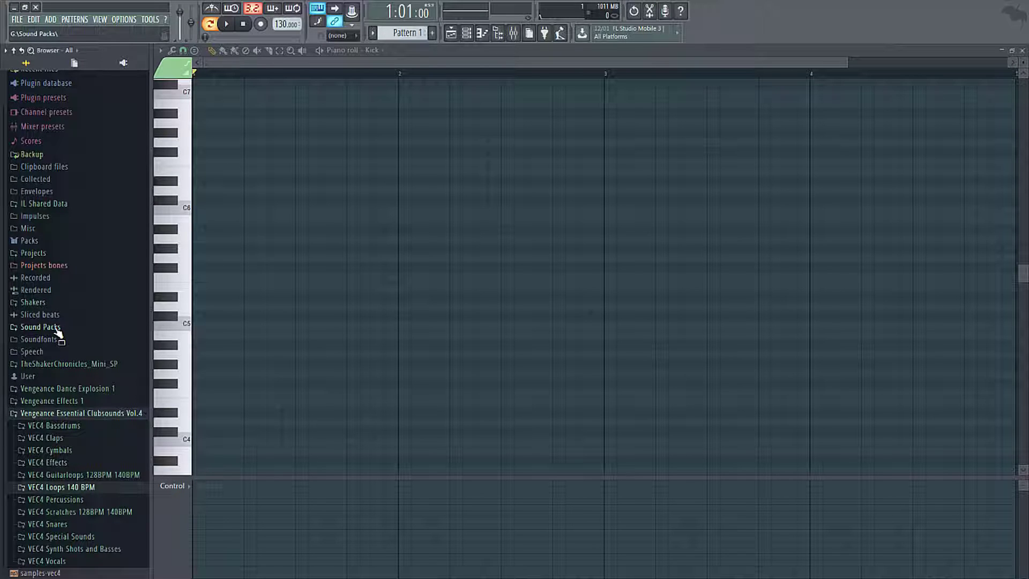
click(33, 242)
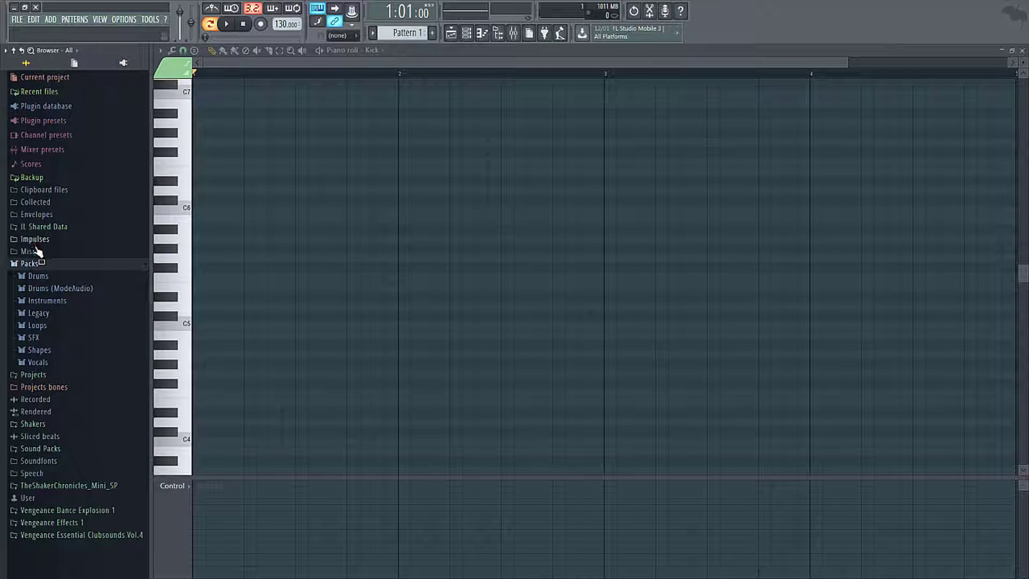
click(48, 276)
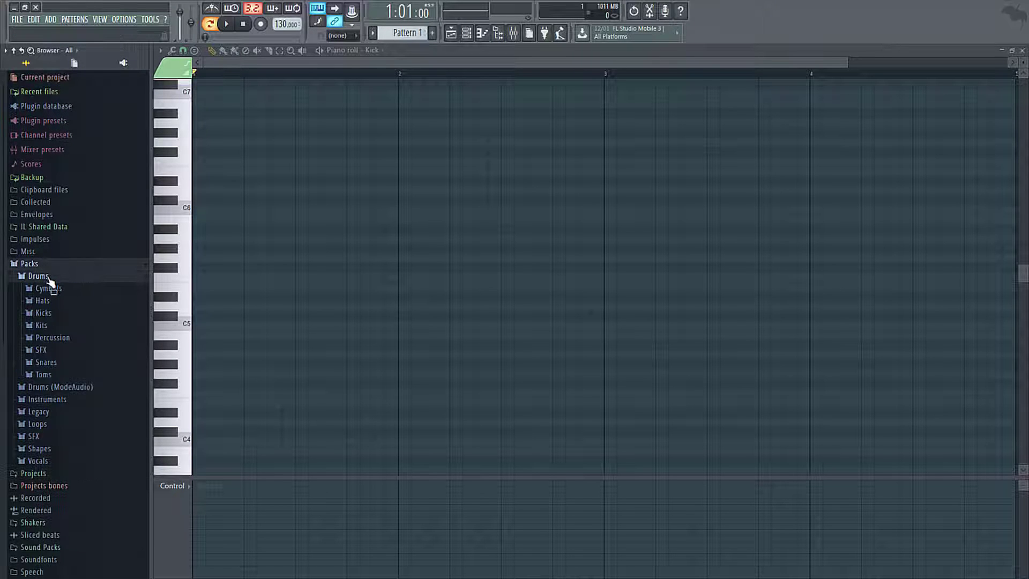
click(43, 314)
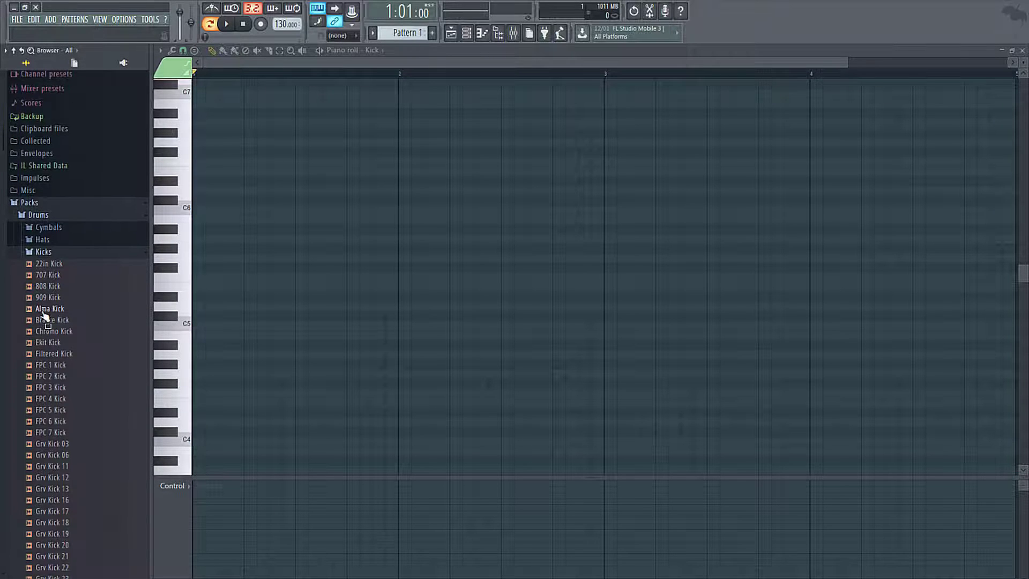
Preview the kick samples in the Kicks folder one after another, from 22in Kick to Bracke Kick.
click(51, 264)
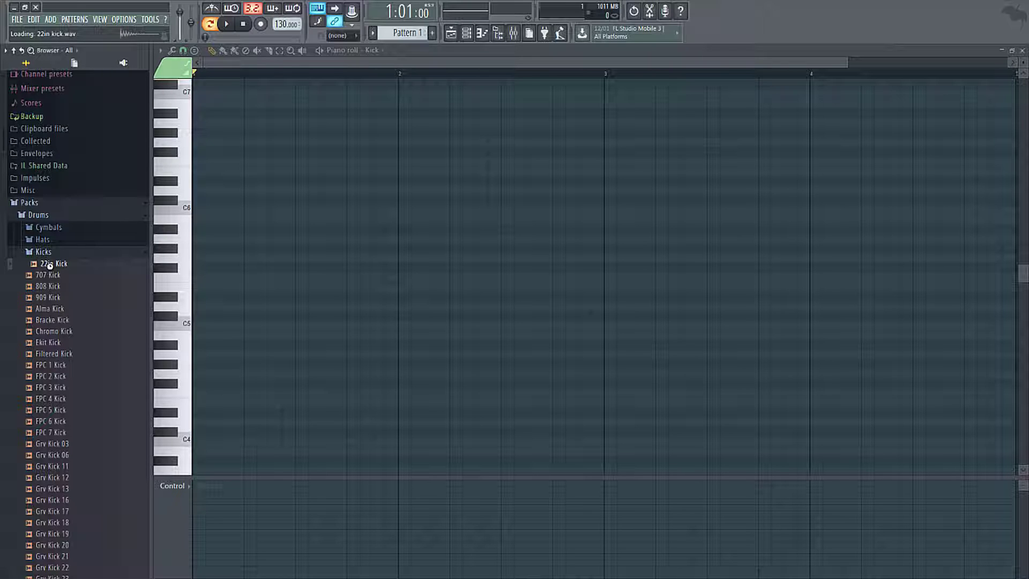
key(Down)
key(Down)
key(Down)
key(Down)
key(Down)
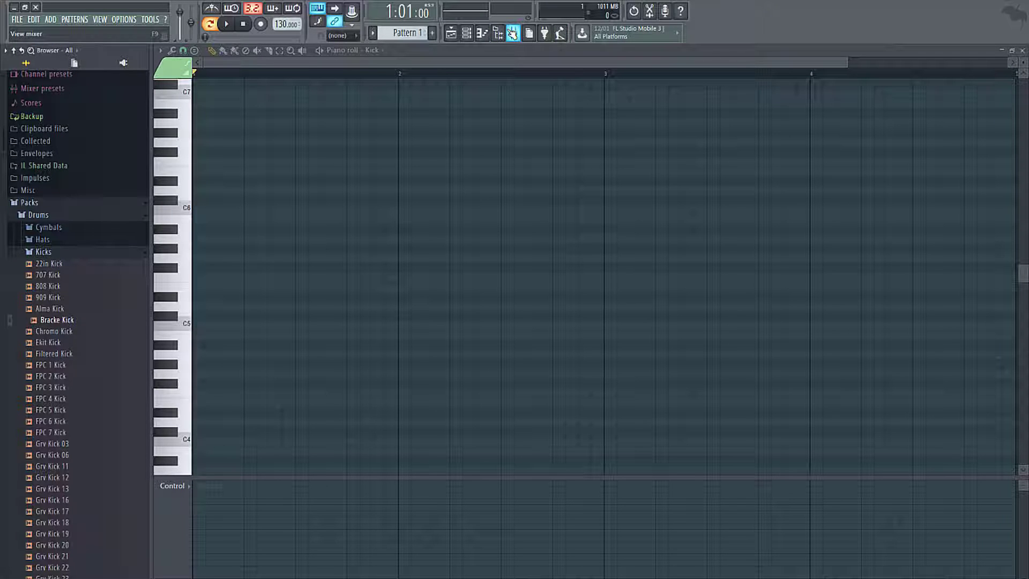
View the mixer and close it, and bring back the playlist with the channel rack moved over bars 5 to 14.
click(513, 33)
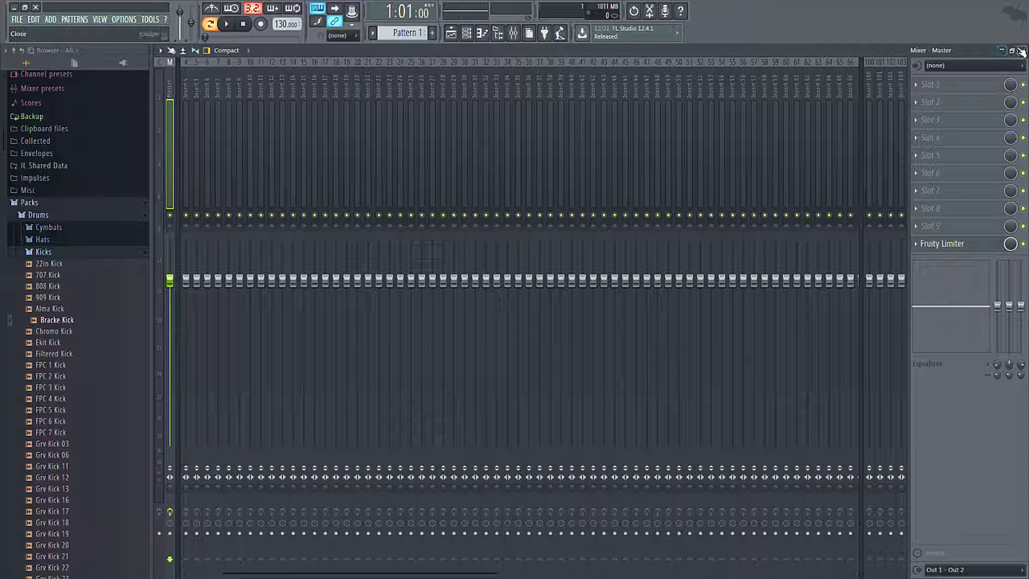
click(1000, 51)
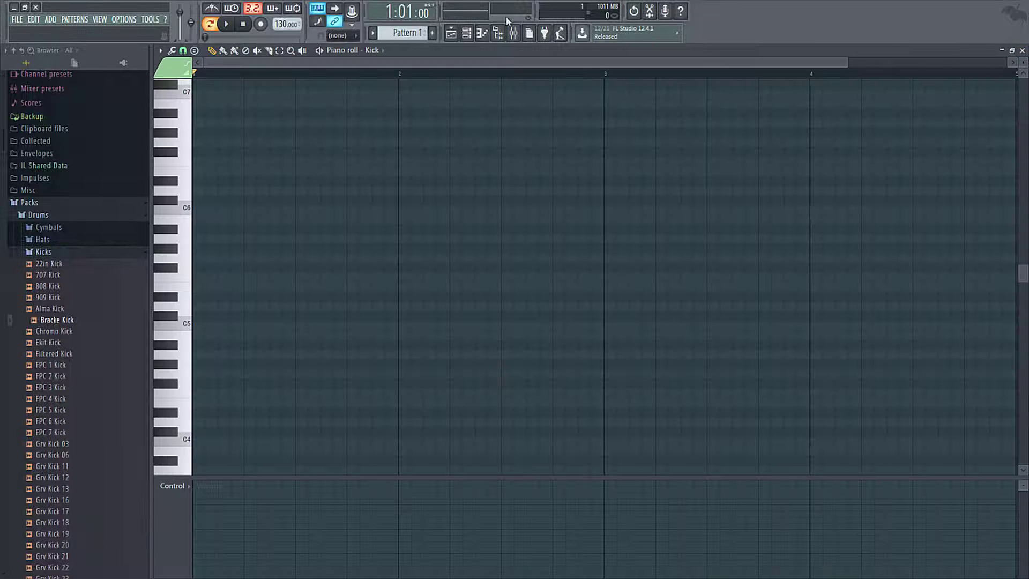
click(453, 33)
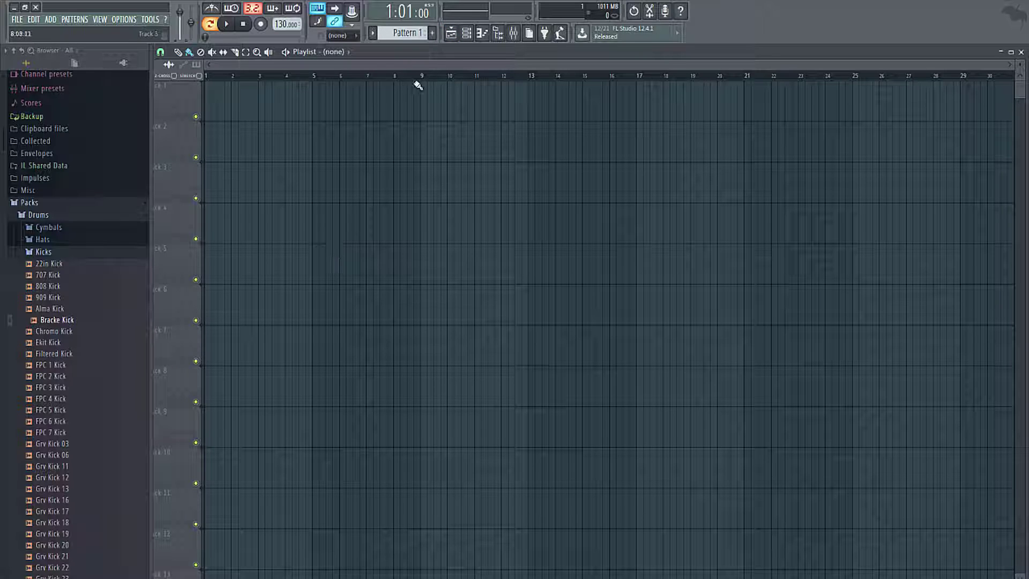
click(467, 34)
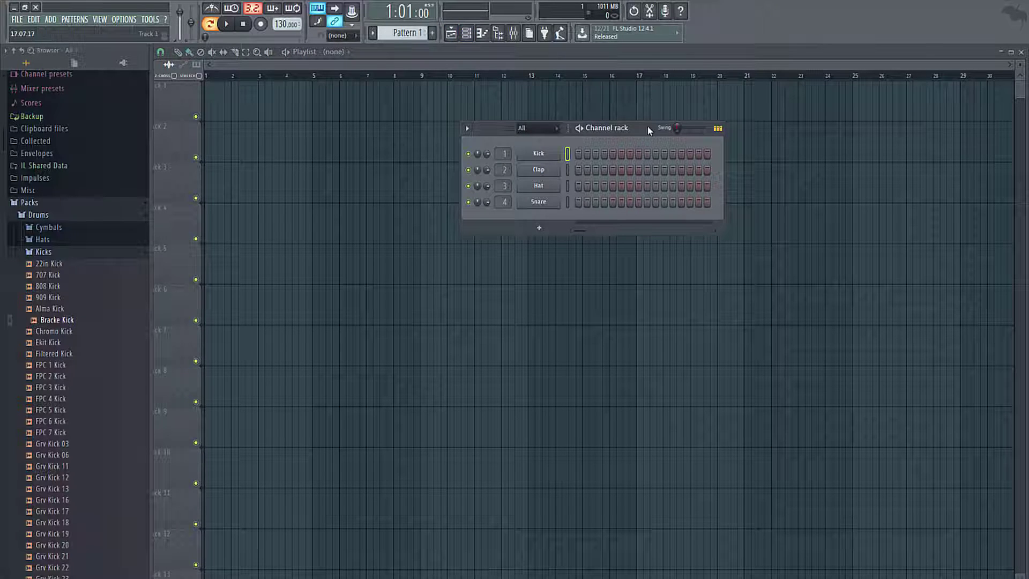
drag(650, 128, 454, 105)
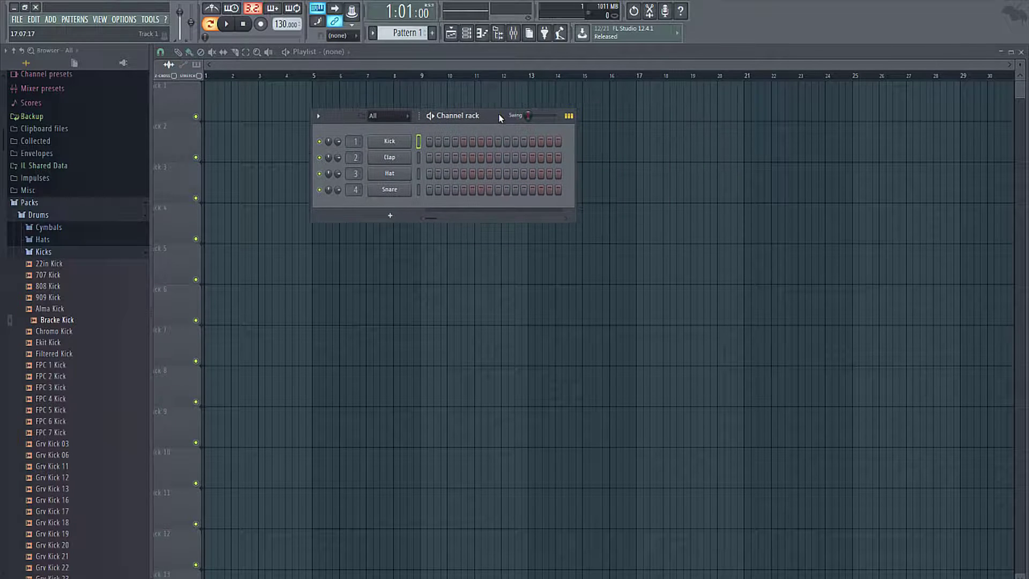
Audition the Clap, Hat and Snare channels with test notes and reselect the Kick channel.
click(420, 160)
click(419, 173)
key(q)
key(q)
key(q)
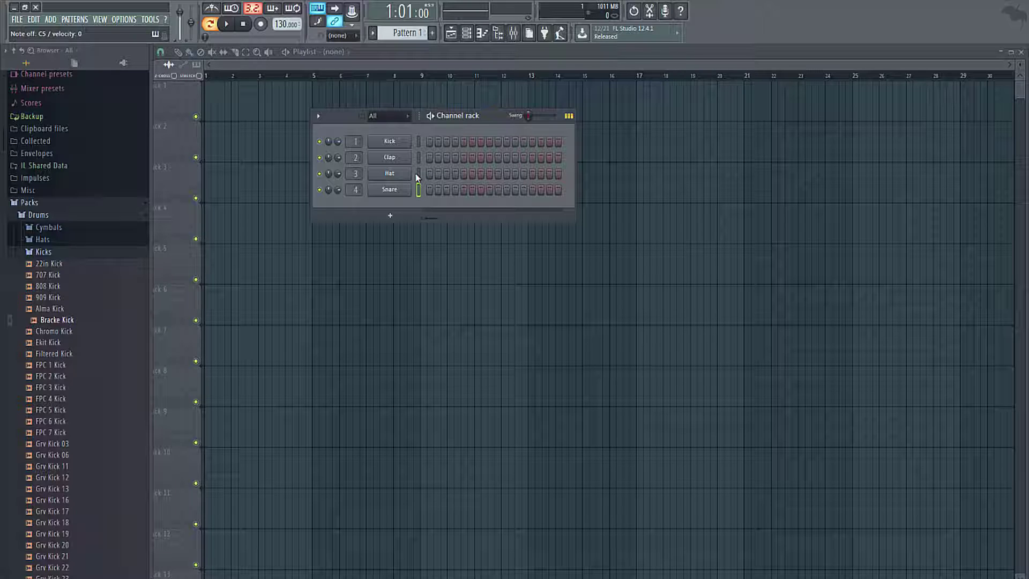
click(416, 175)
click(418, 157)
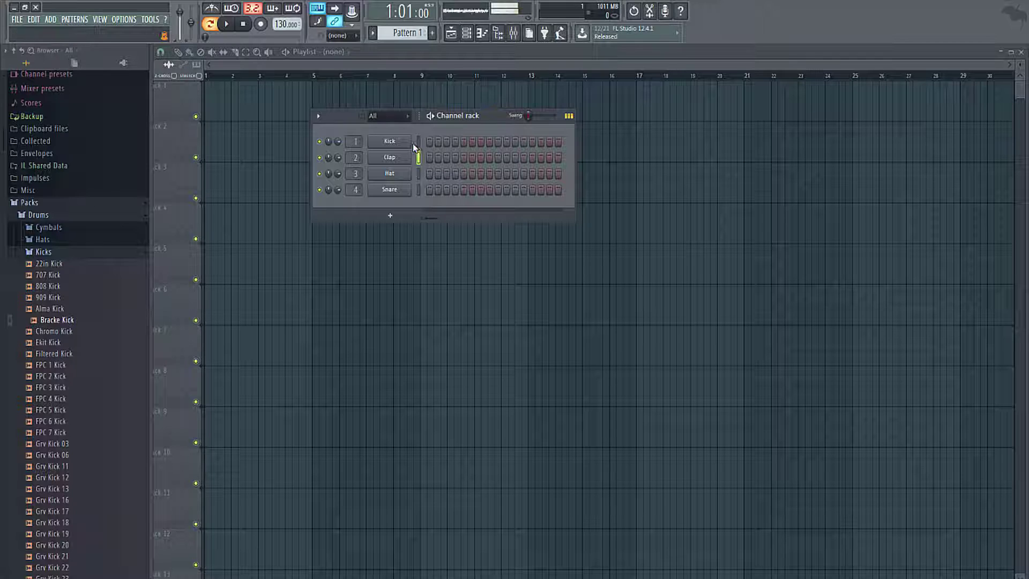
click(419, 143)
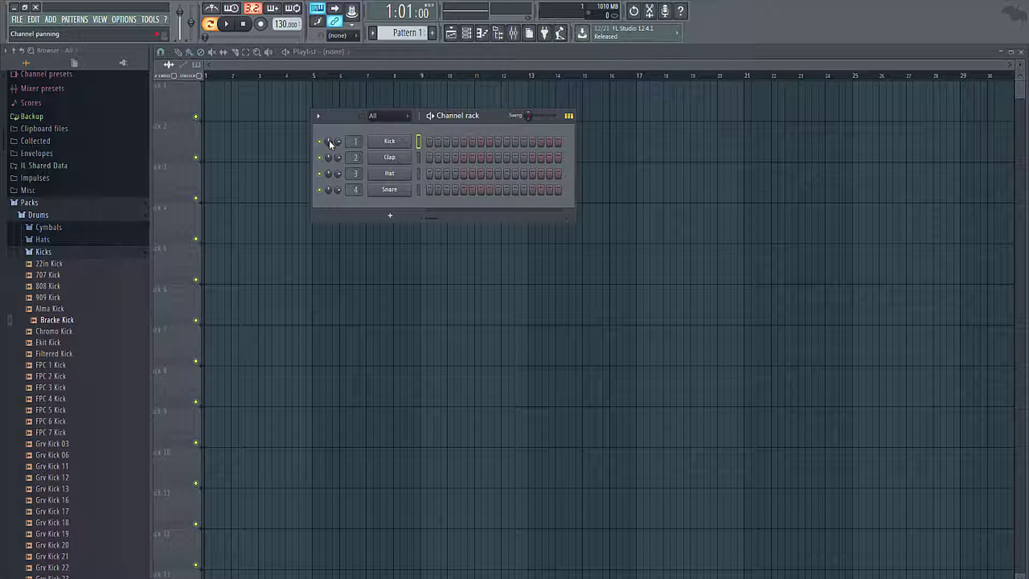
Try out the Kick channel's panning and volume controls.
drag(329, 142, 329, 188)
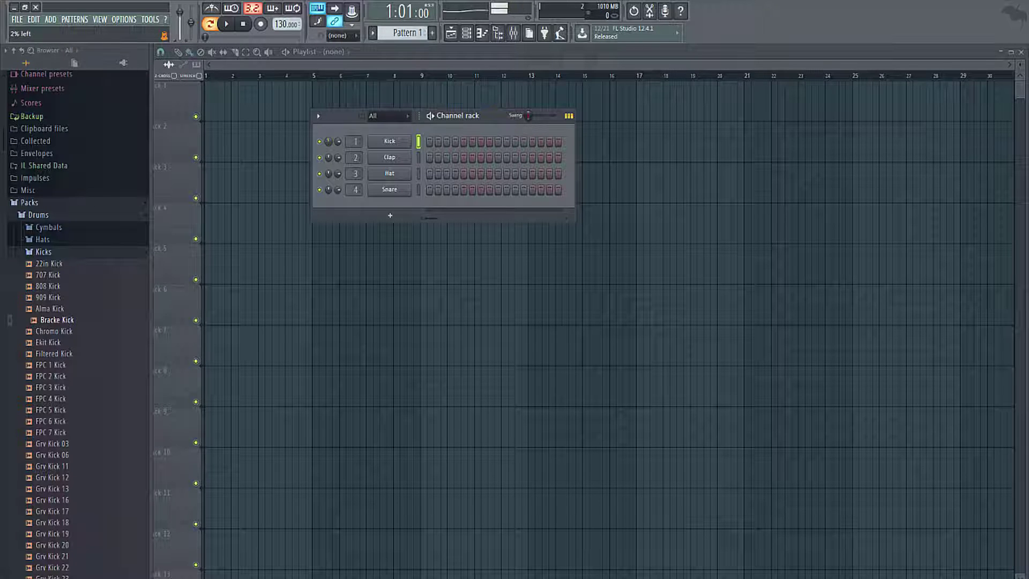
mouse_move(329, 142)
mouse_down()
mouse_move(329, 99)
mouse_move(329, 138)
mouse_up()
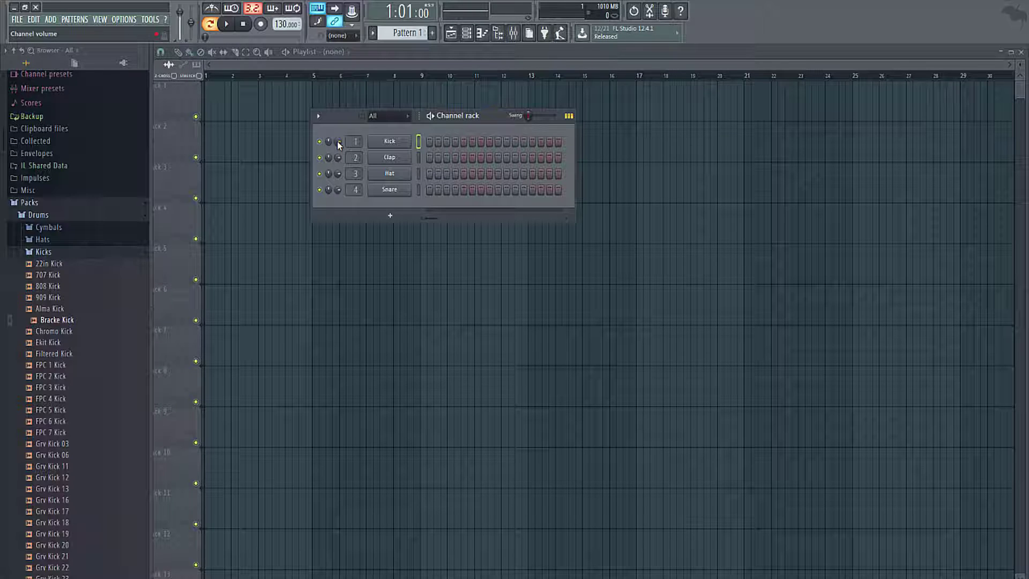
drag(339, 145, 339, 173)
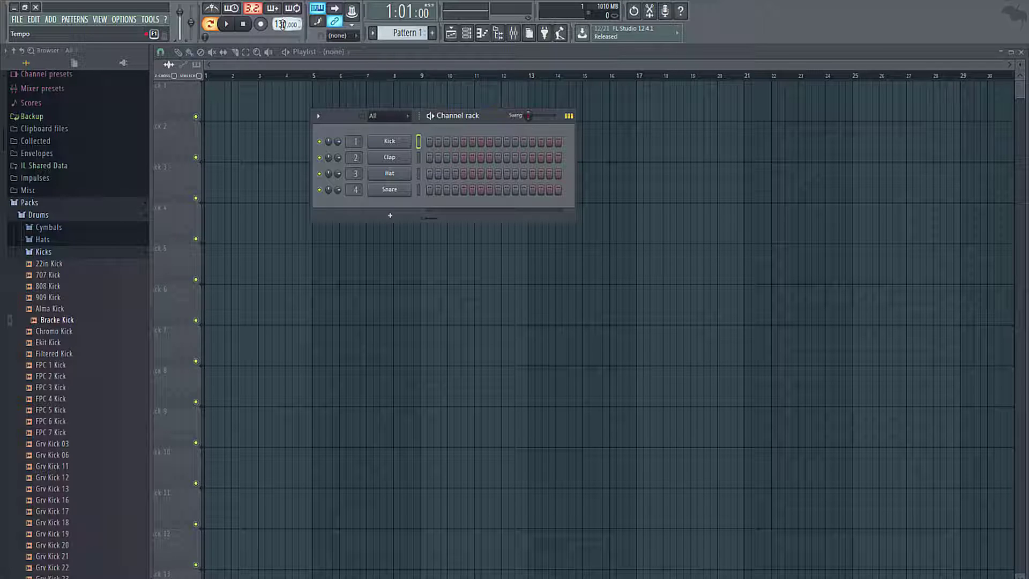
Set the tempo to 128 BPM and program Kick hits on steps 1, 5, 9 and 13, with a test playback.
drag(283, 24, 282, 27)
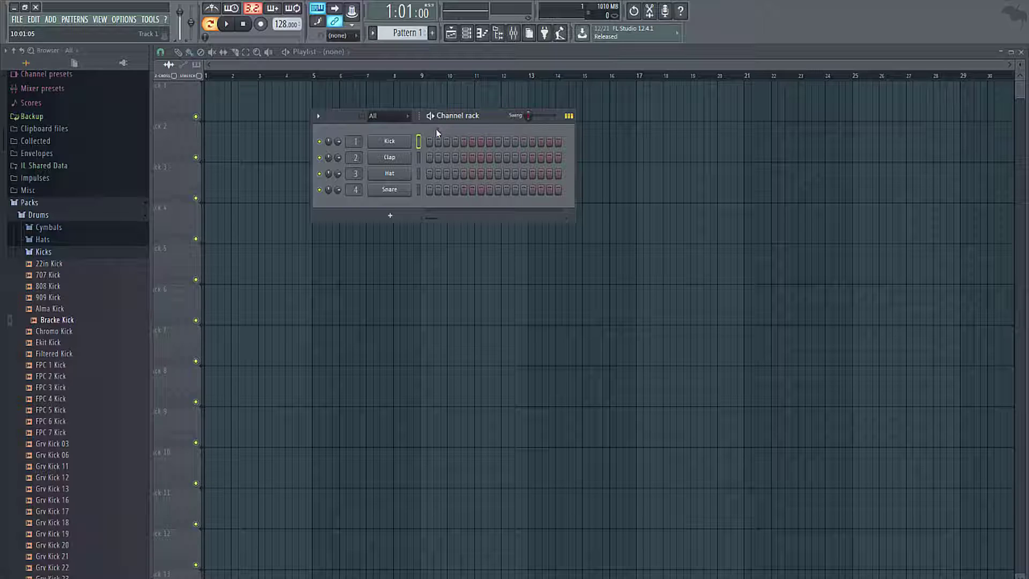
click(431, 141)
click(463, 141)
click(498, 142)
click(275, 56)
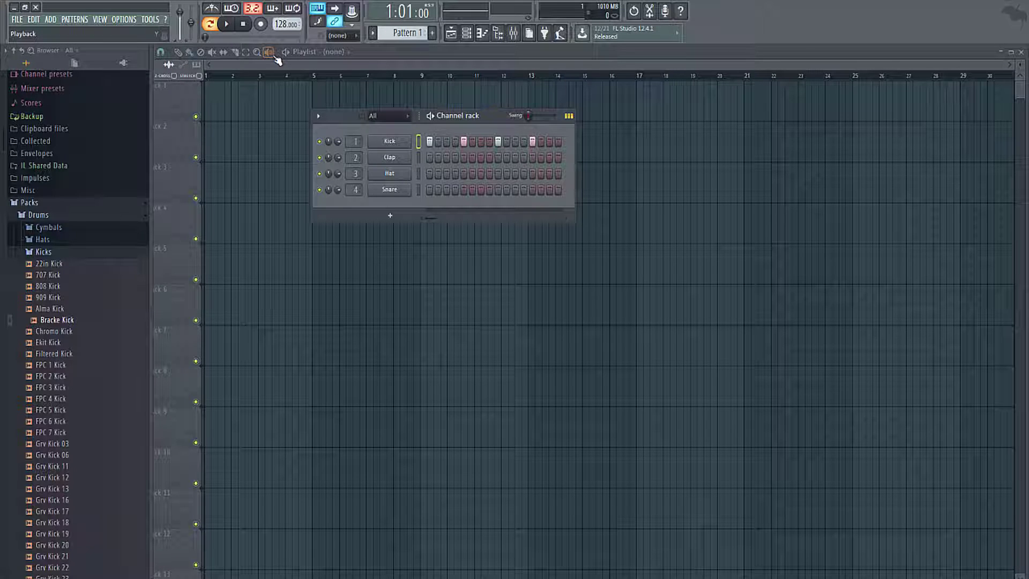
key(space)
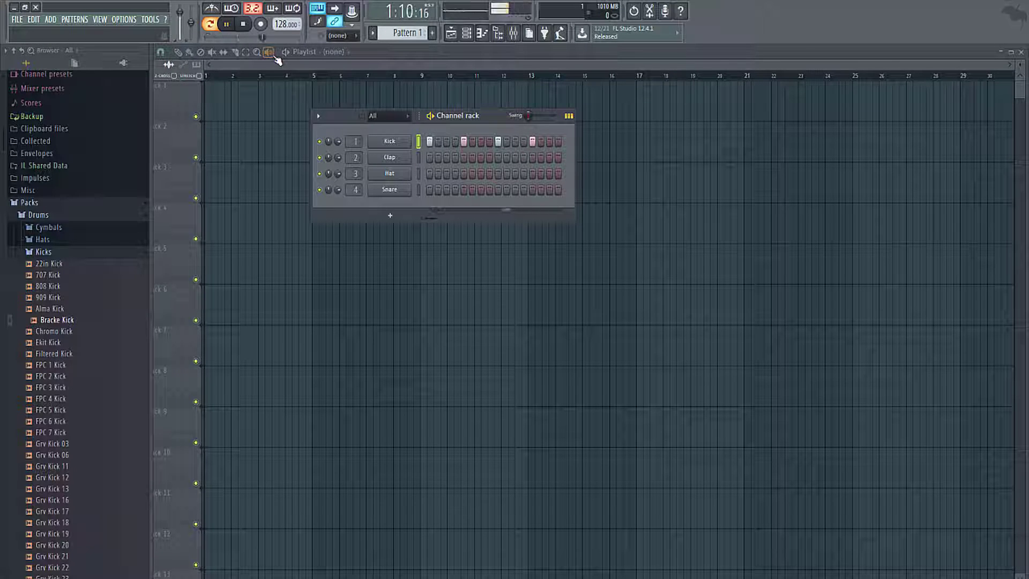
key(space)
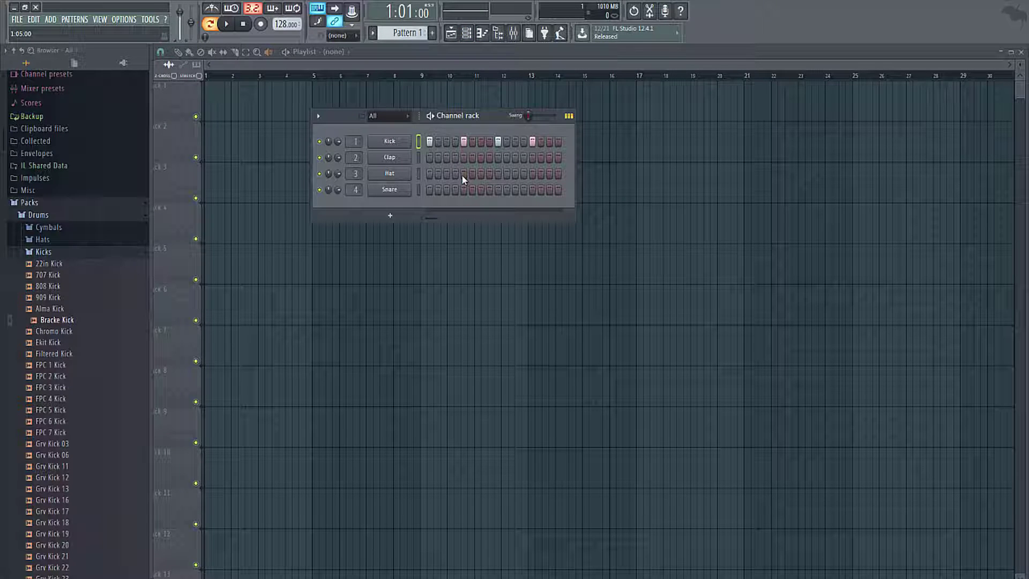
Add Clap hits on steps 5 and 13 of the pattern and check them with a test playback.
click(464, 158)
click(533, 157)
key(space)
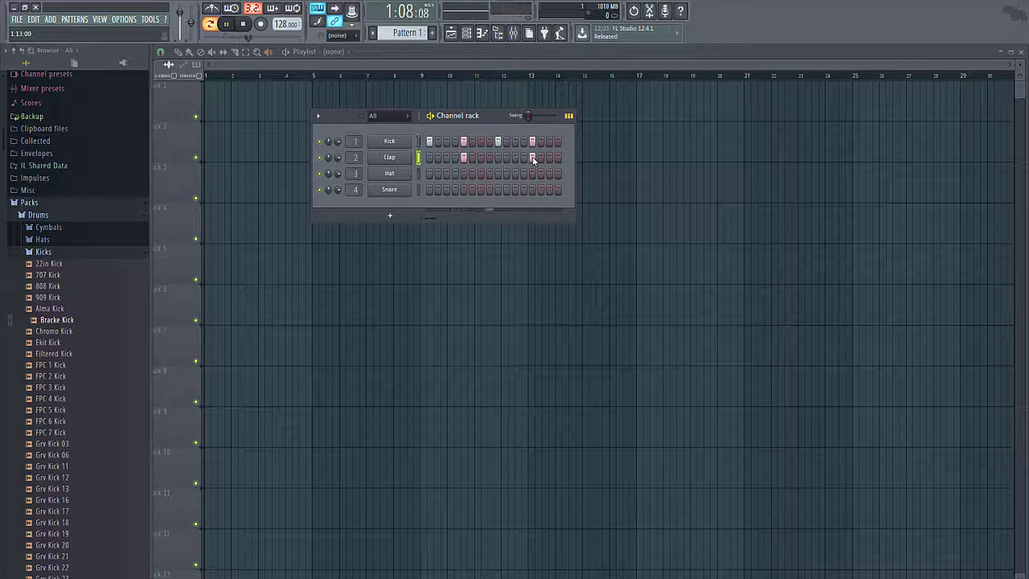
key(space)
Try Snare hits on steps 4, 8 and 12 with a test playback, and clear them from the pattern.
click(456, 190)
click(489, 190)
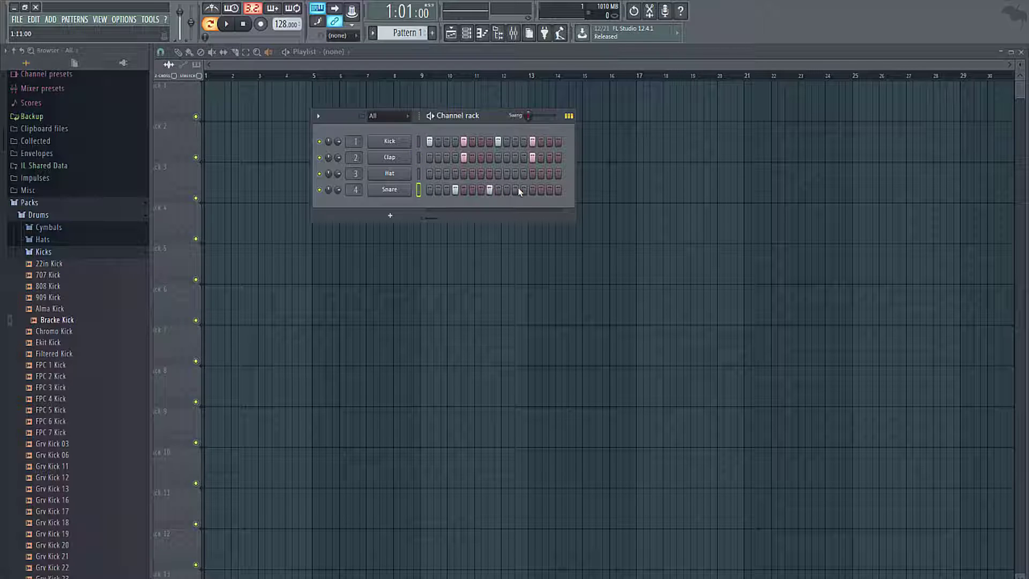
key(space)
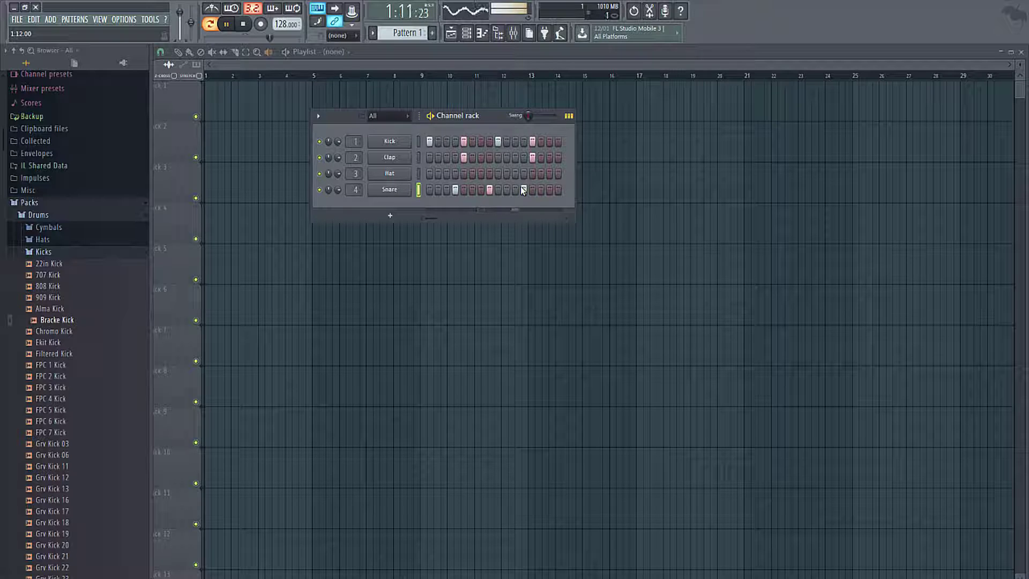
key(space)
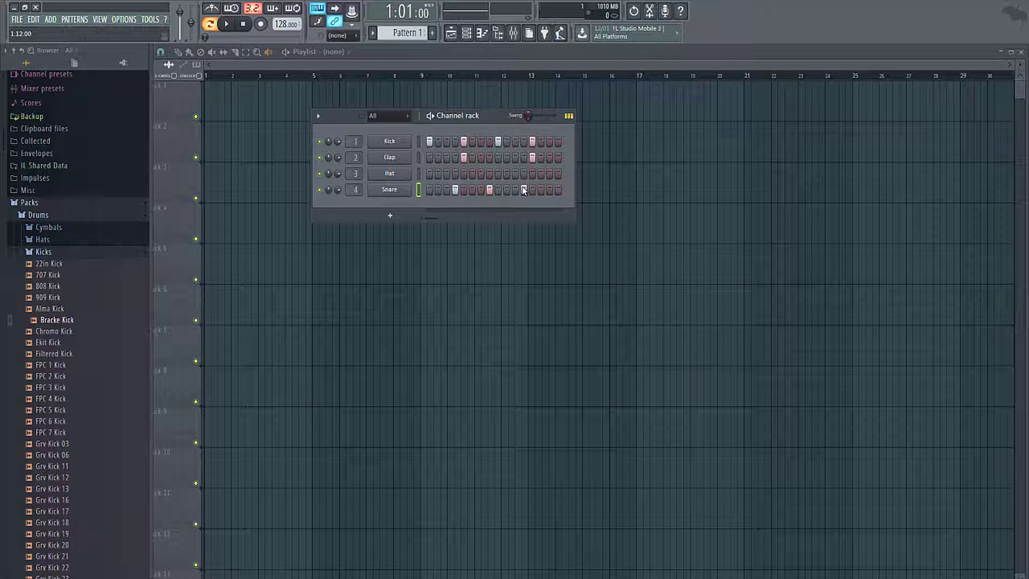
right_click(524, 190)
right_click(489, 189)
Move the channel rack lower, activate the playlist's Draw tool and hide the channel rack.
drag(501, 120, 604, 172)
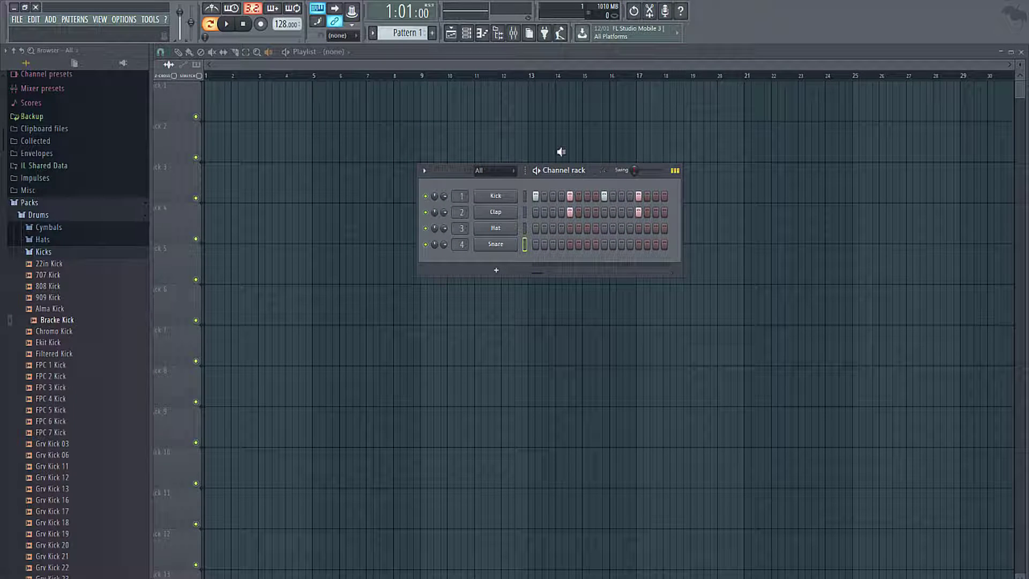
click(179, 53)
key(F6)
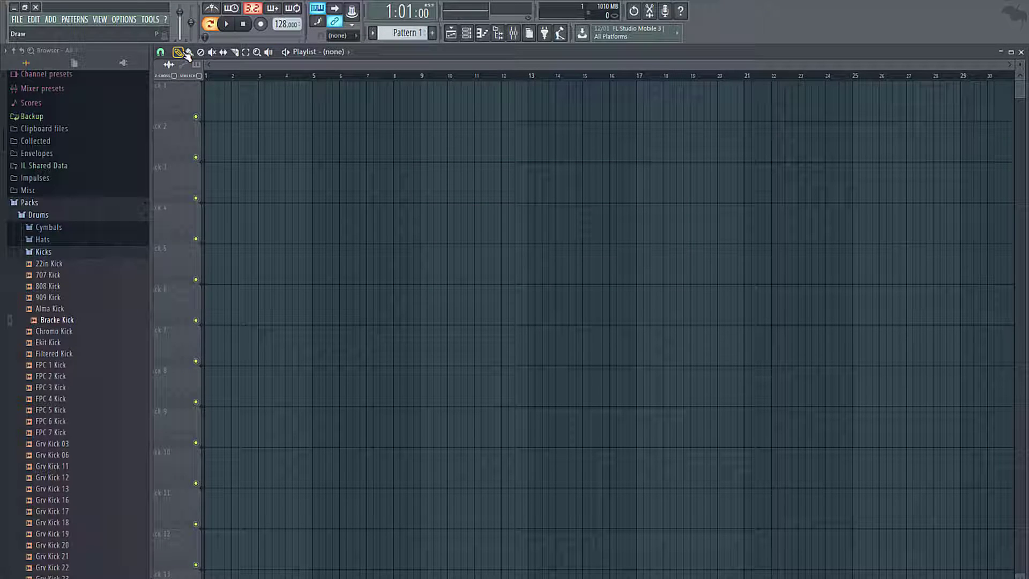
Place Pattern 1 at bar 1 of the first playlist track and check it with a test playback.
click(235, 102)
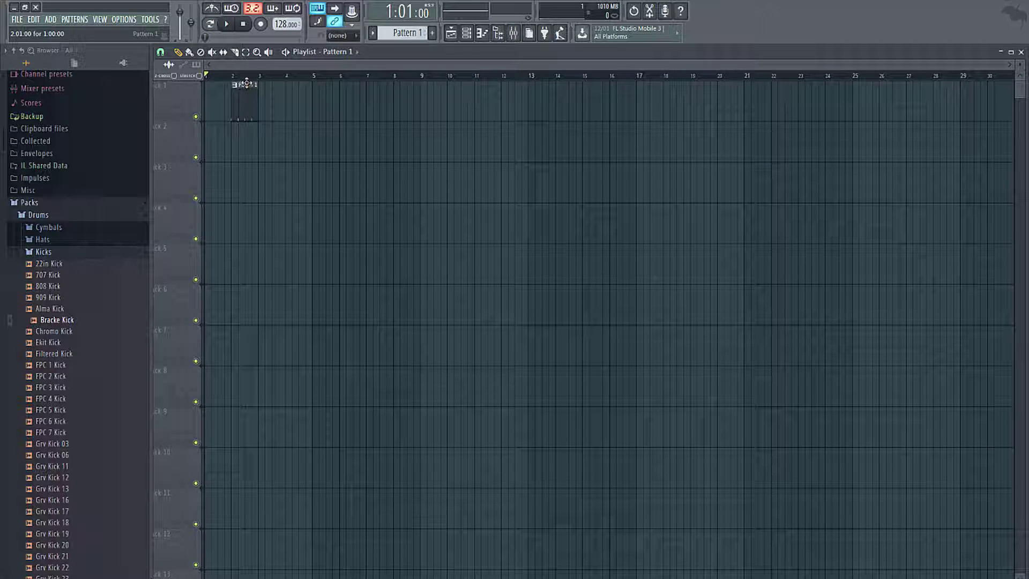
drag(247, 83, 219, 89)
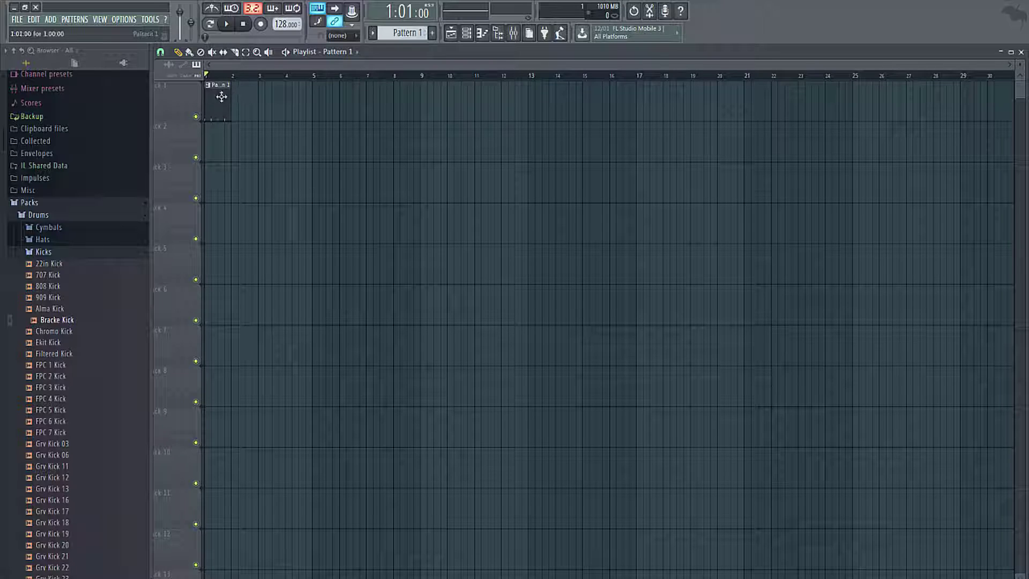
key(space)
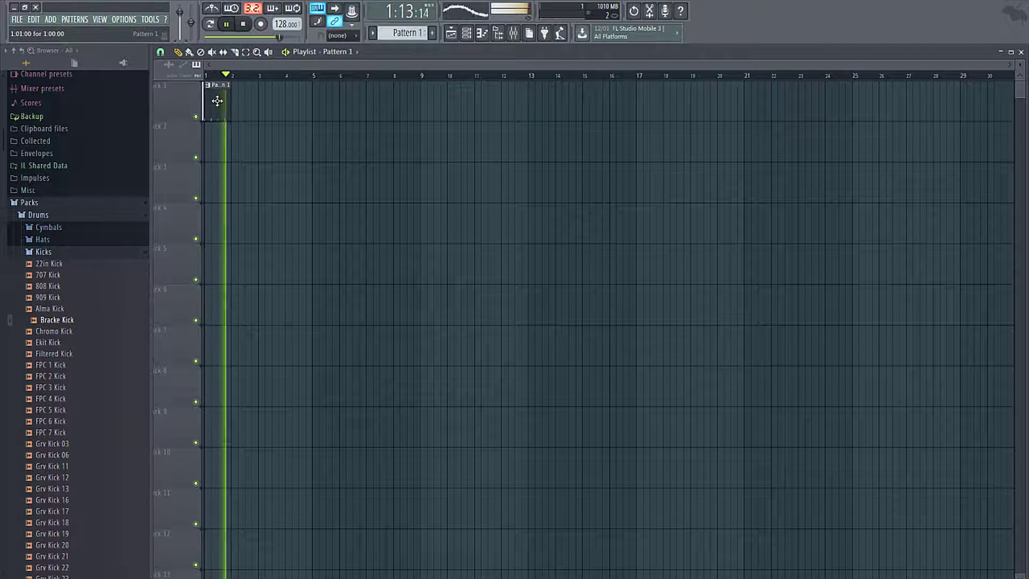
key(space)
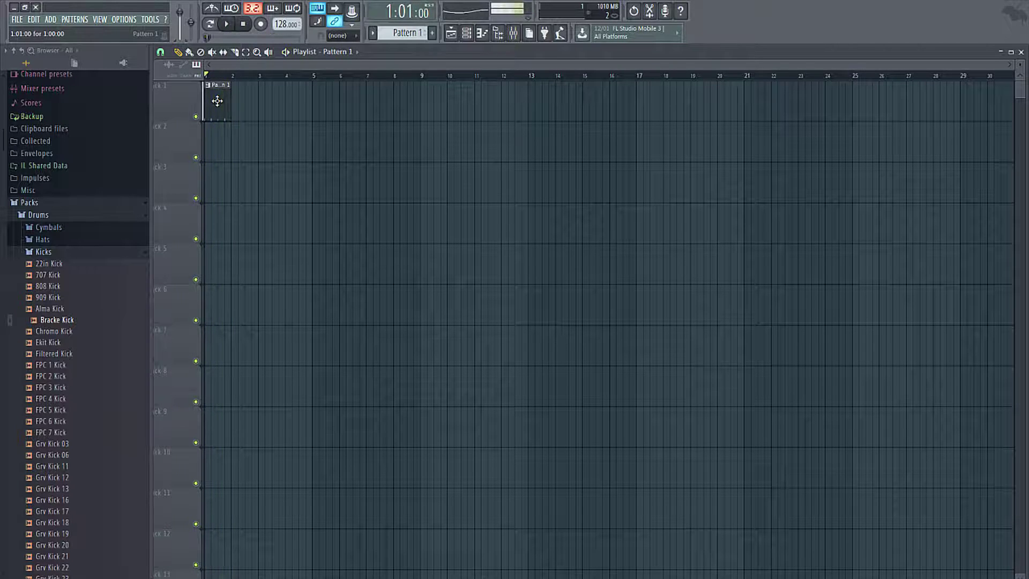
Split Pattern 1 by channel into separate Clap and Kick patterns.
click(372, 34)
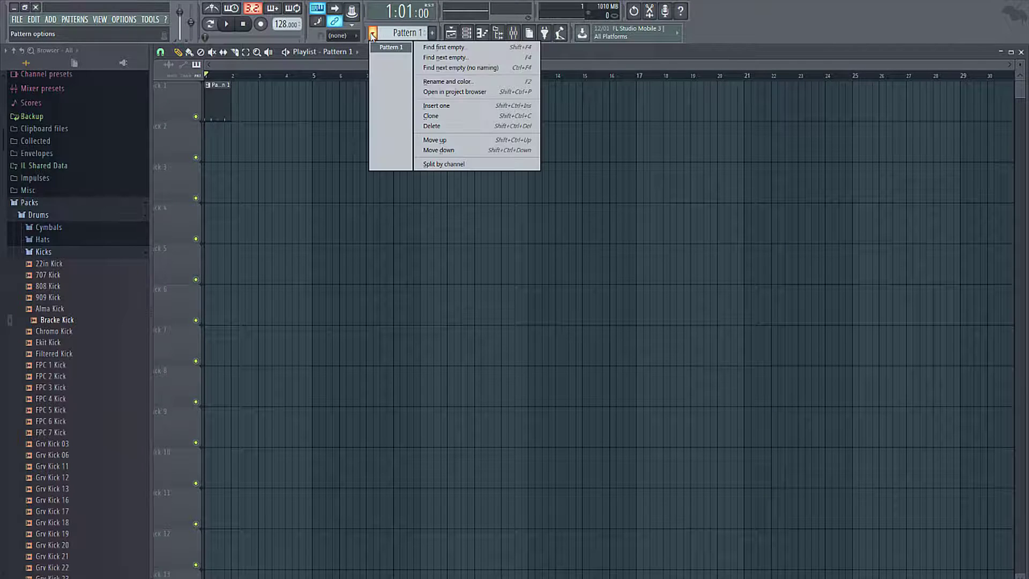
click(453, 164)
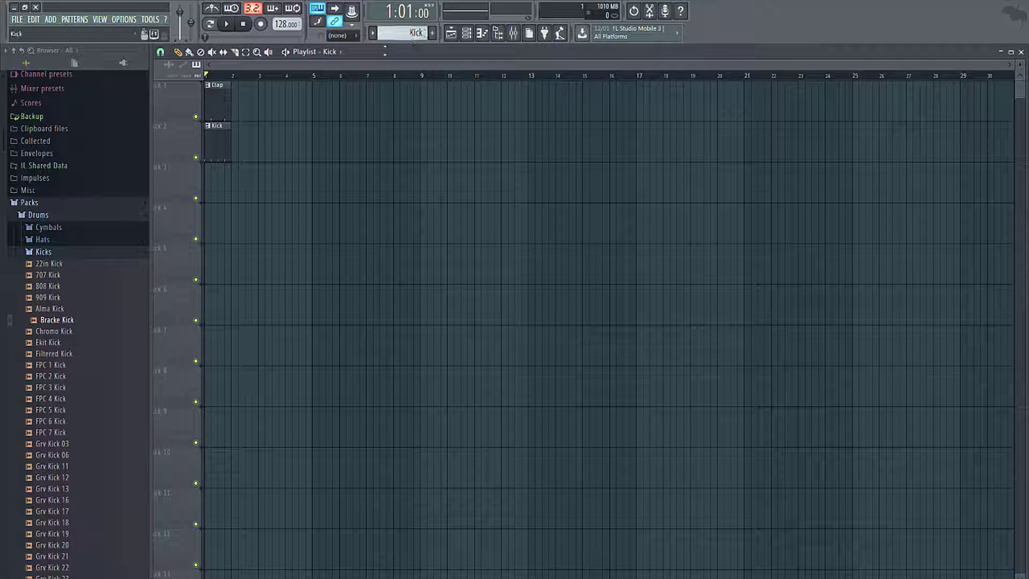
Add an FL Keys channel to the channel rack and close its plugin window.
click(468, 33)
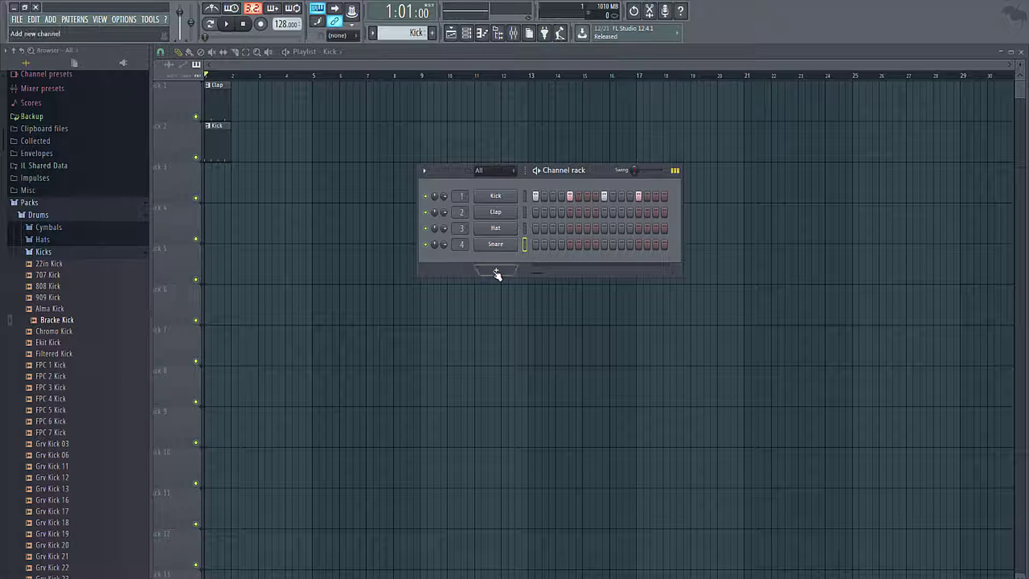
click(497, 273)
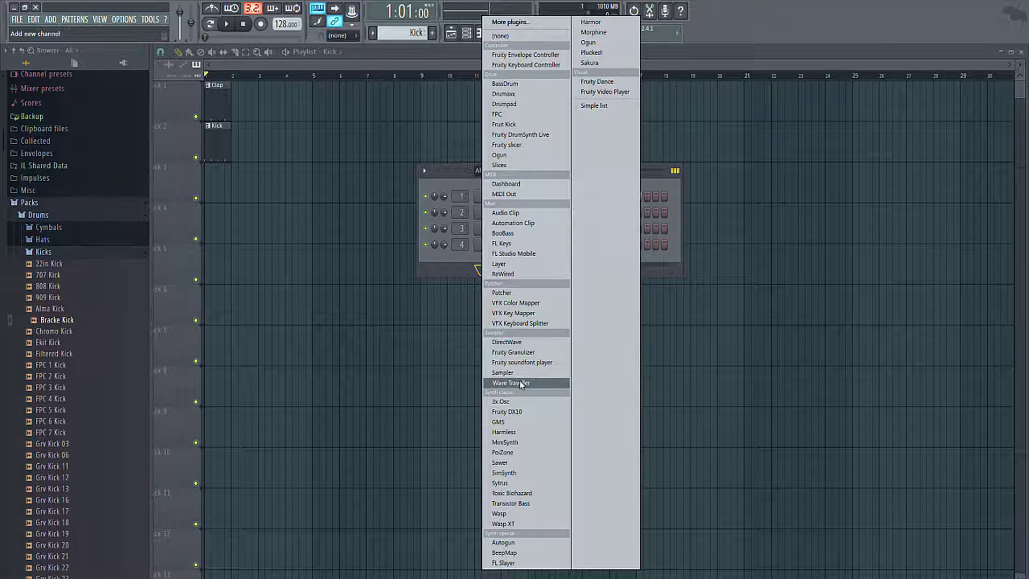
click(507, 243)
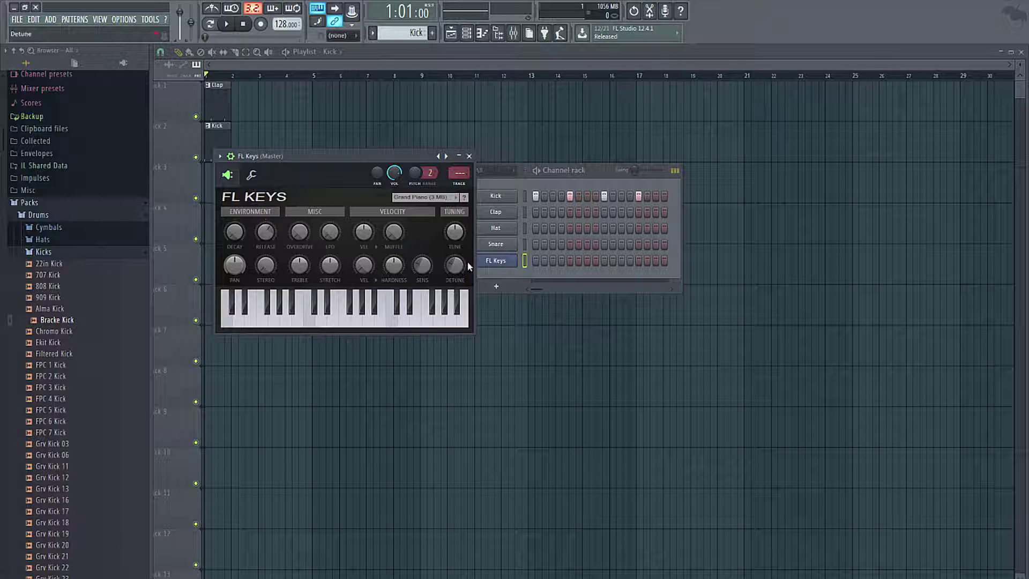
click(469, 156)
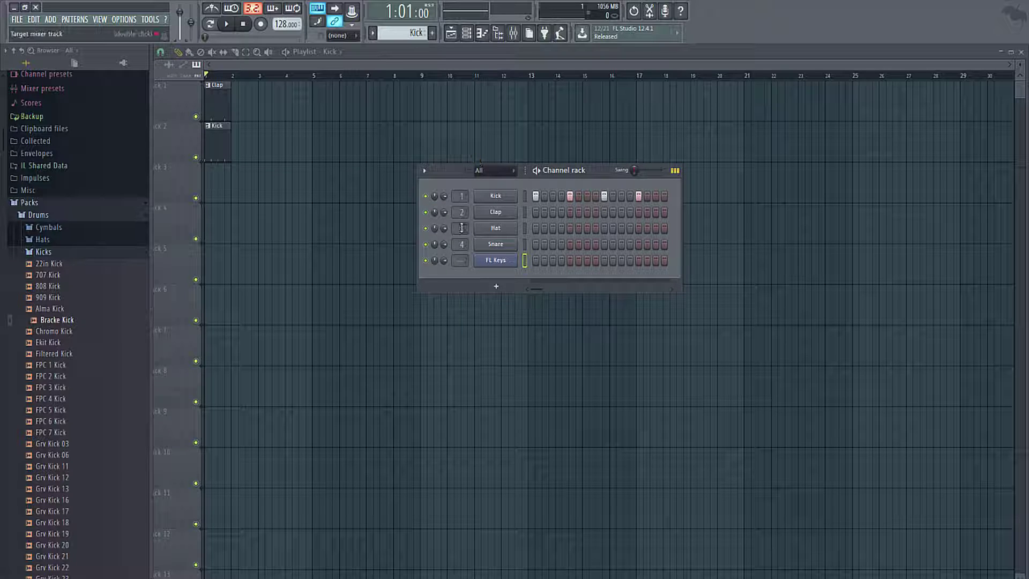
Create a purple pattern named Piano and place it at bar 1 of the third playlist track.
click(432, 34)
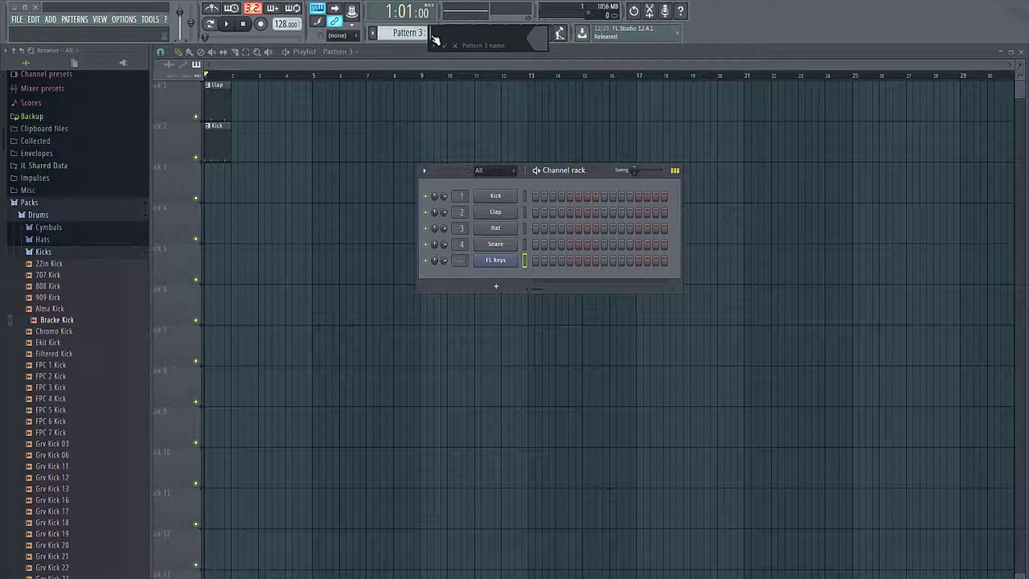
text(Piano)
click(535, 41)
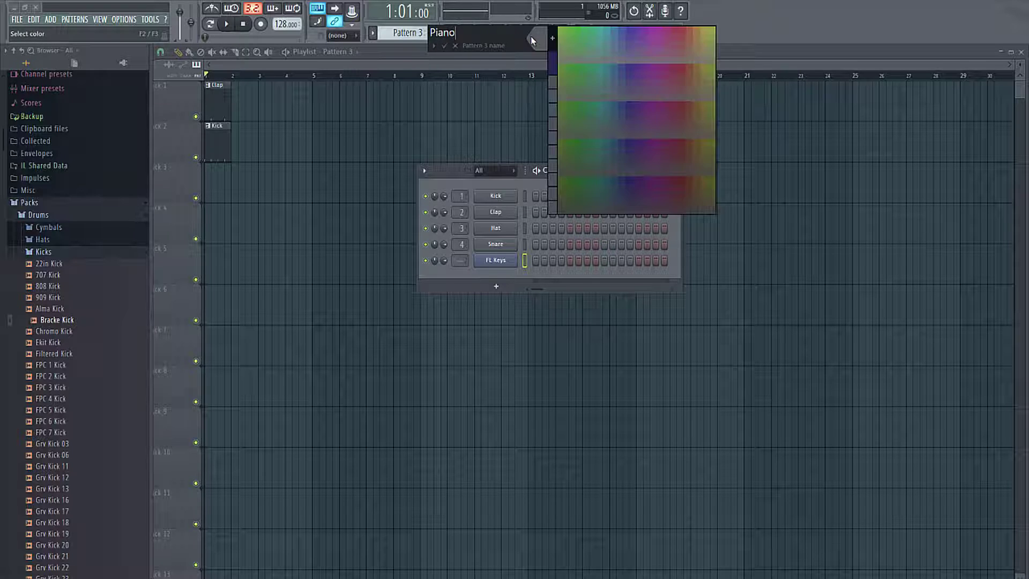
click(634, 35)
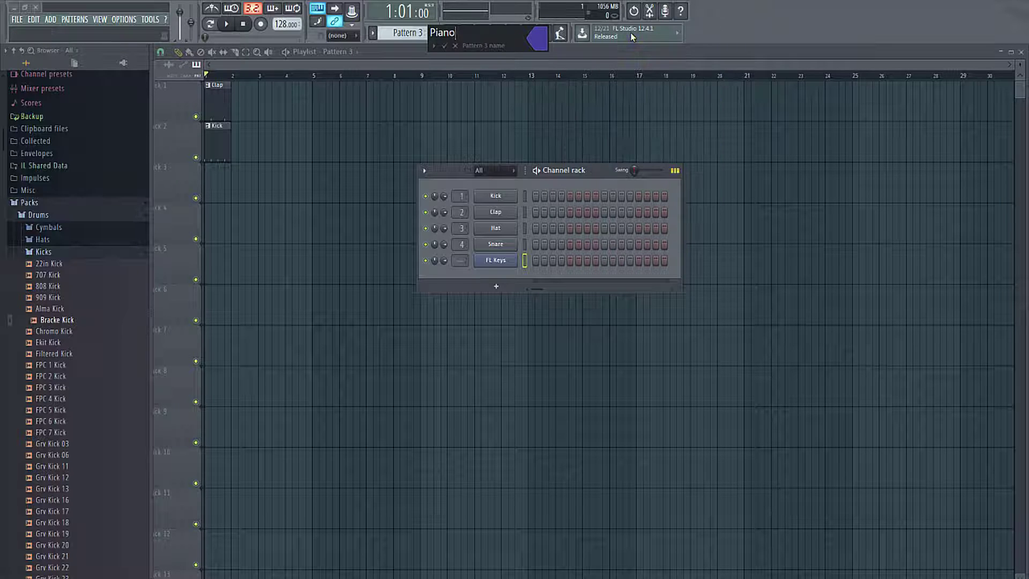
key(Return)
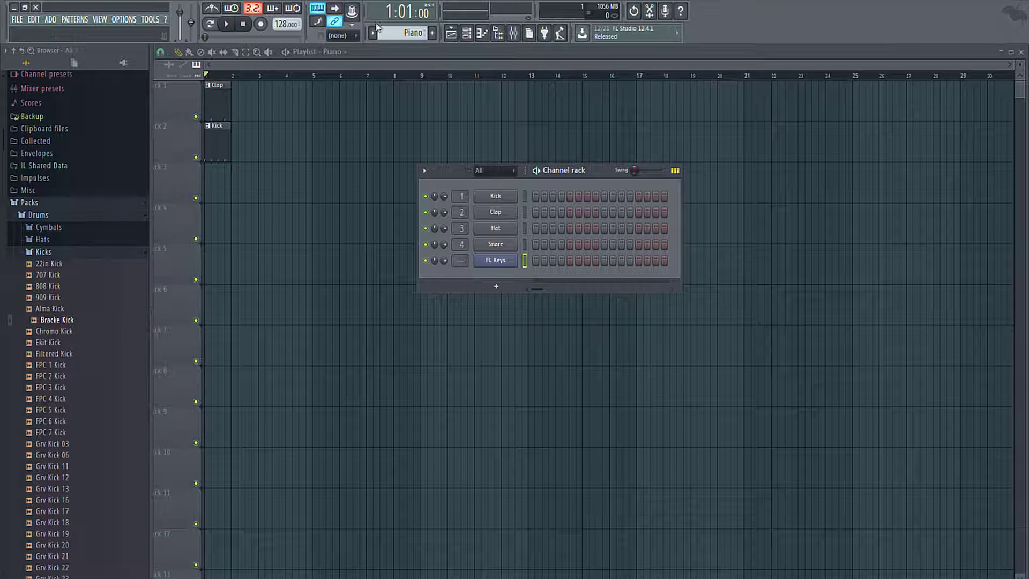
click(177, 52)
click(211, 183)
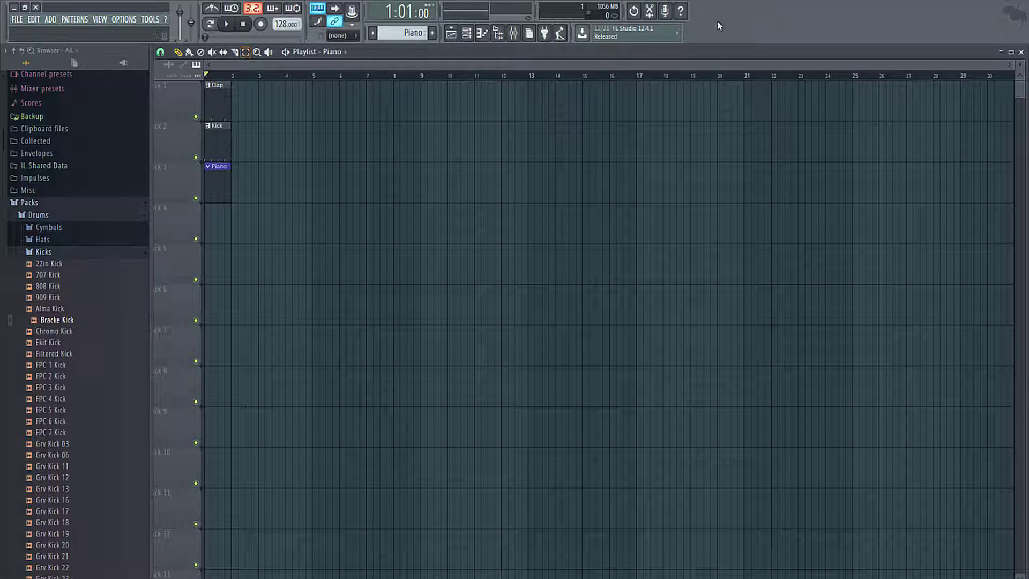
Draw four C6 notes in the FL Keys piano roll, one on each beat of bar 1.
click(483, 34)
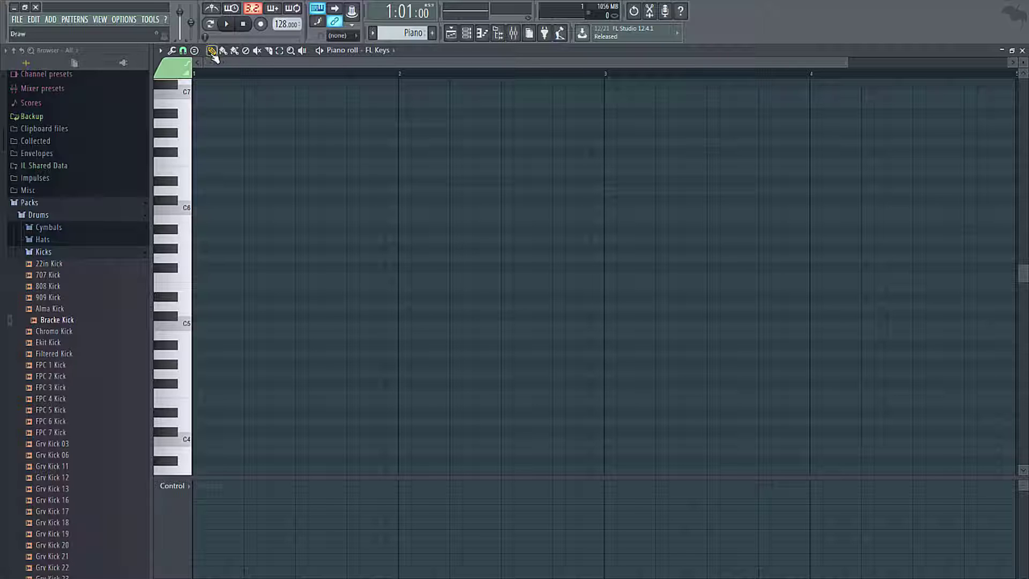
click(199, 210)
click(243, 210)
click(298, 211)
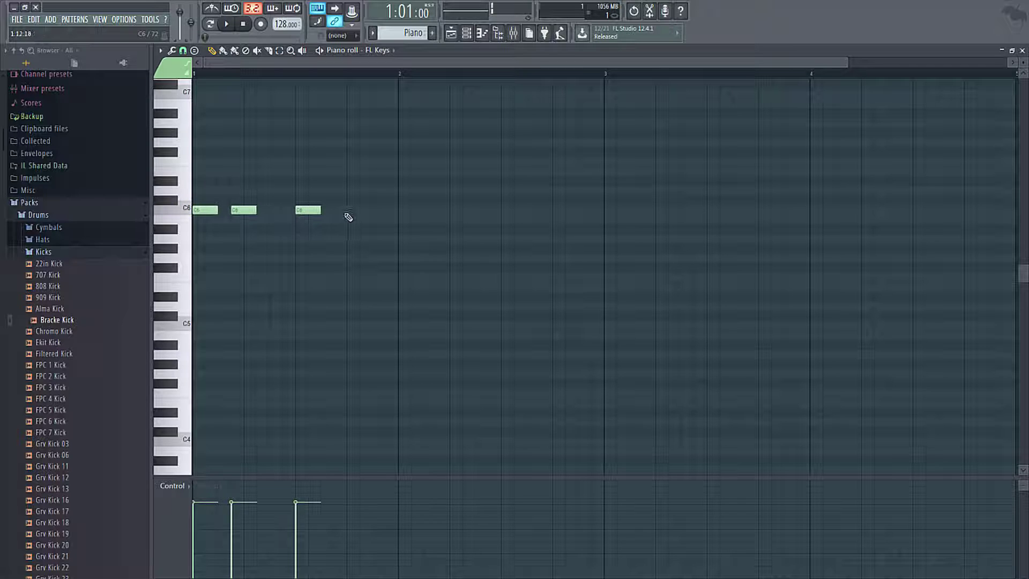
click(349, 210)
drag(243, 211, 257, 215)
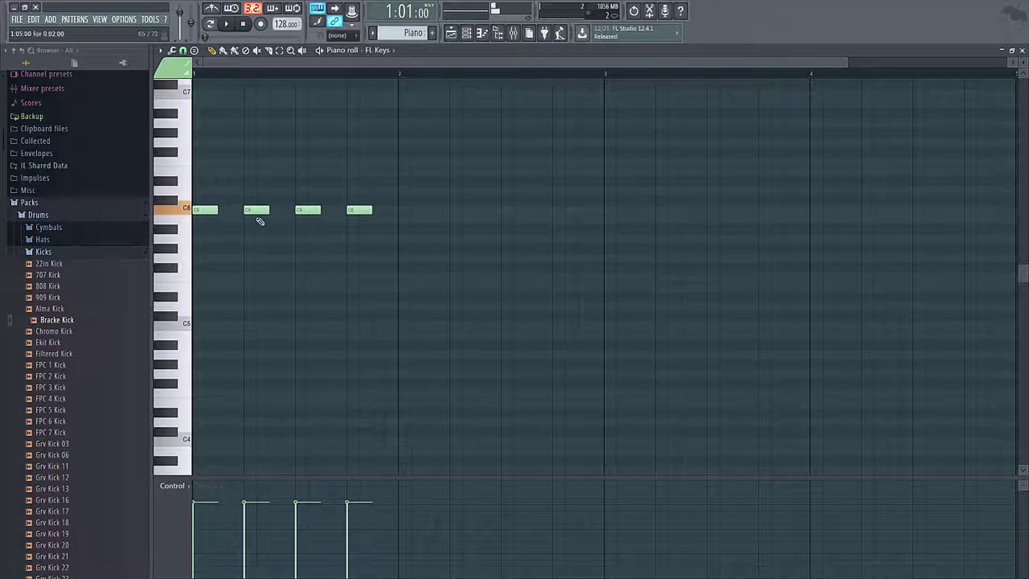
Paint a continuous row of E6 notes across bars 1 and 2, and erase them with the Delete tool.
click(224, 54)
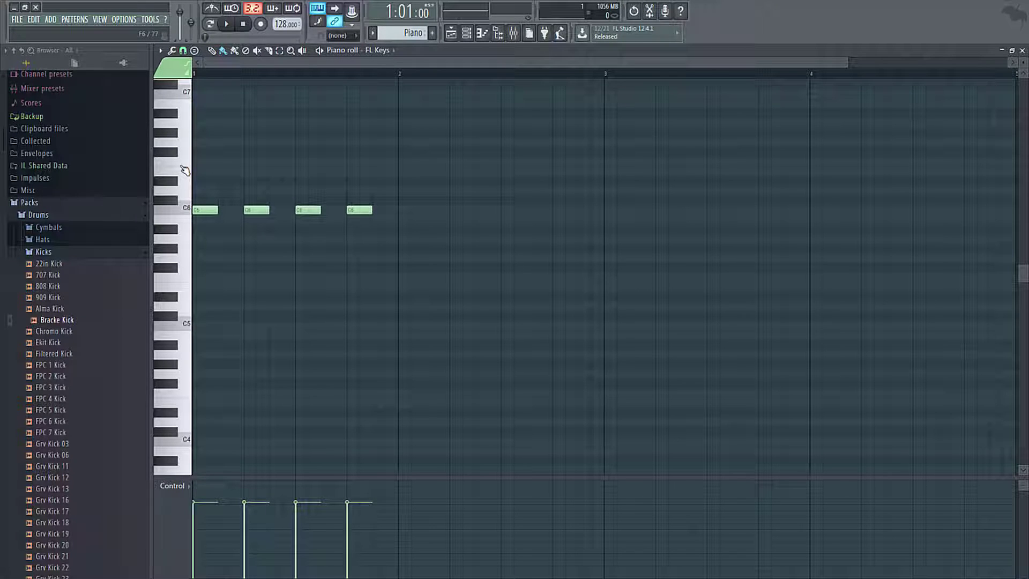
mouse_move(197, 172)
mouse_down()
mouse_move(379, 184)
mouse_move(467, 172)
mouse_move(597, 198)
mouse_up()
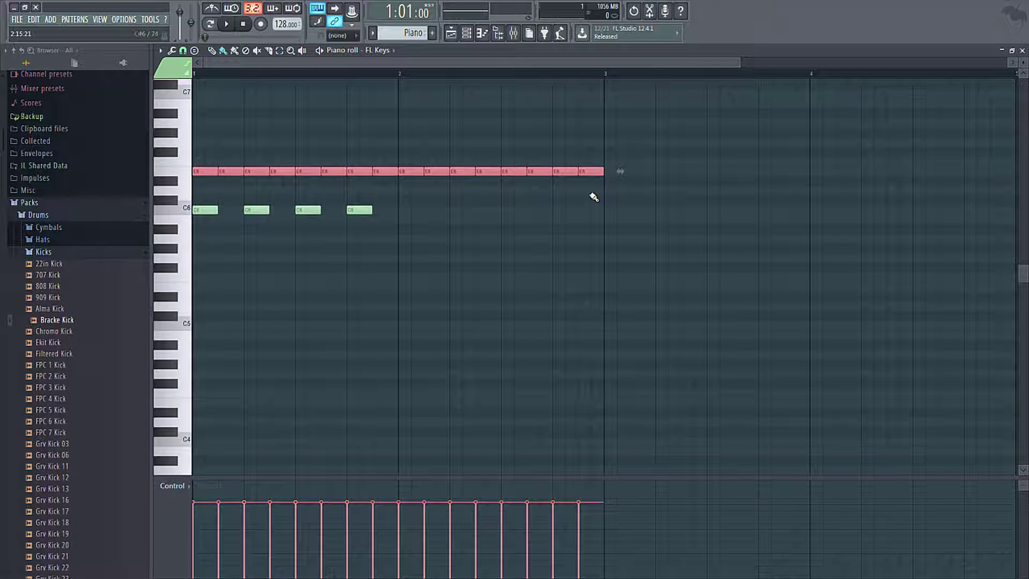
click(246, 51)
drag(611, 172, 167, 177)
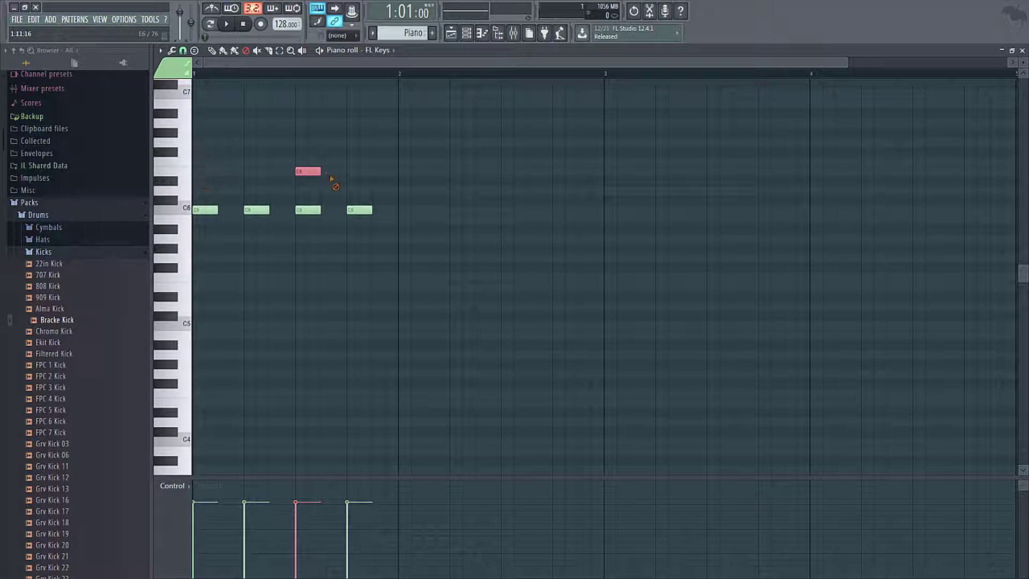
click(308, 171)
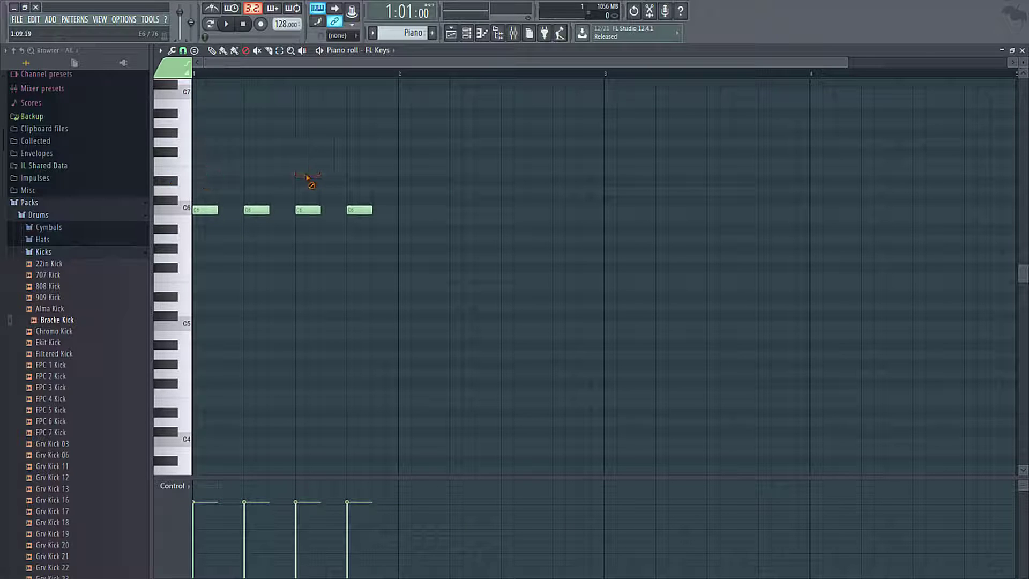
Mute the first two C6 notes and check the result with a test playback.
click(257, 54)
click(214, 212)
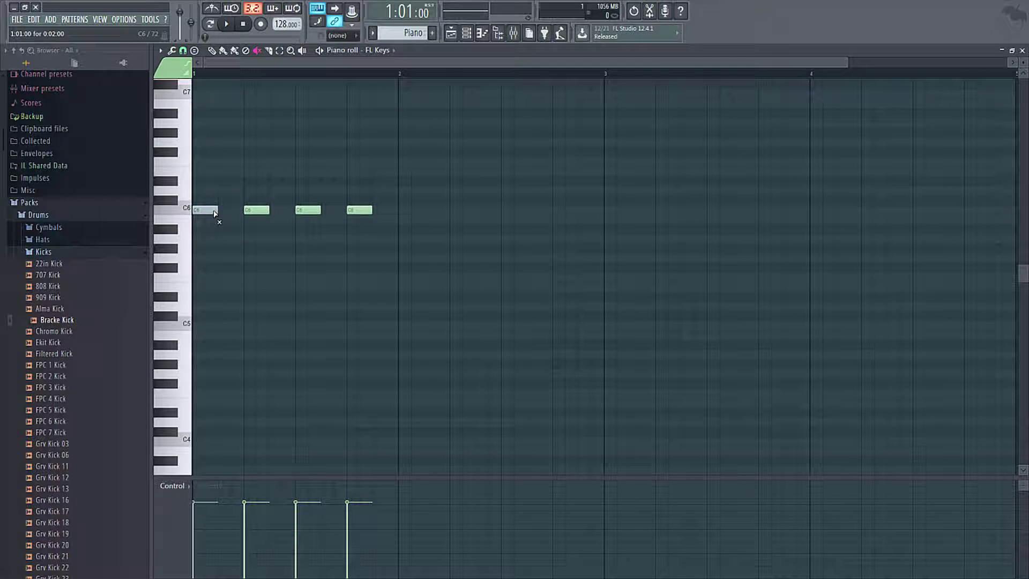
click(264, 213)
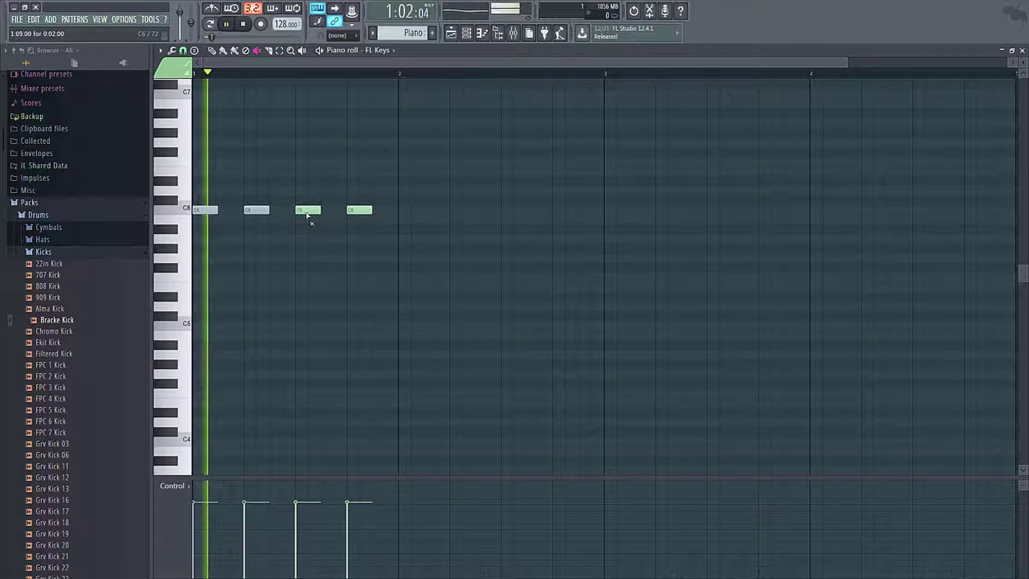
key(space)
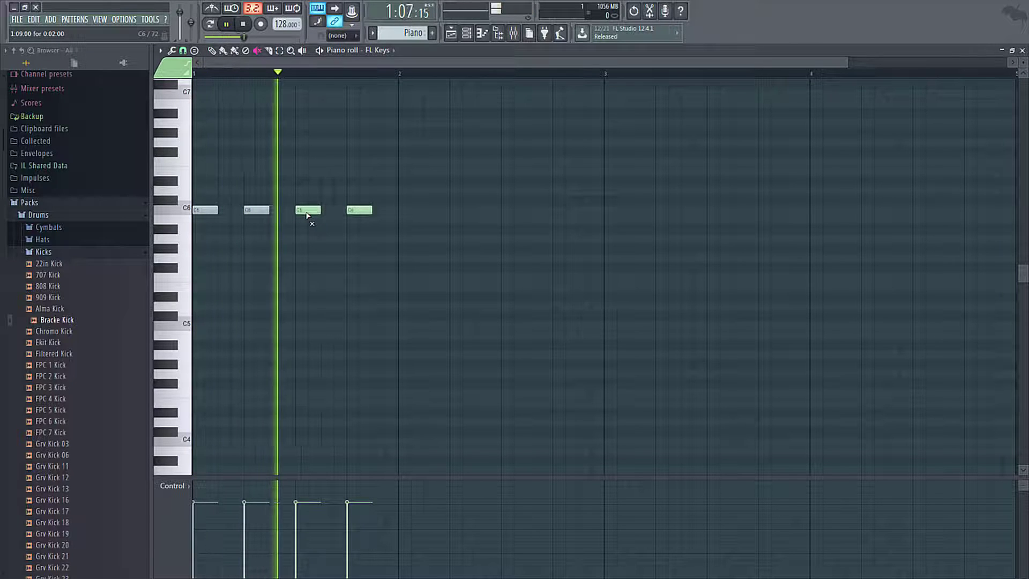
key(space)
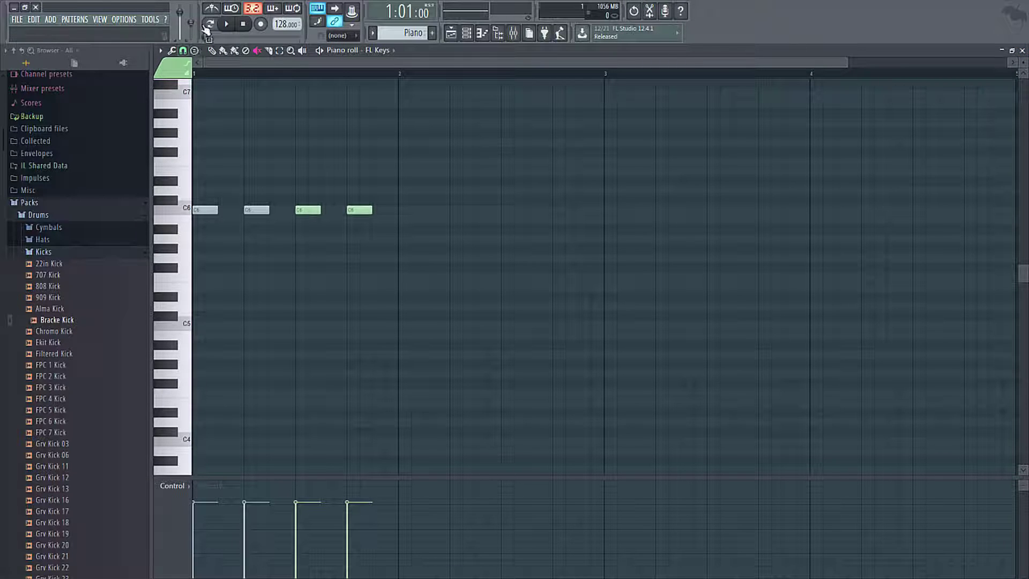
Close the piano roll and play the song arrangement in the playlist.
click(1022, 50)
key(space)
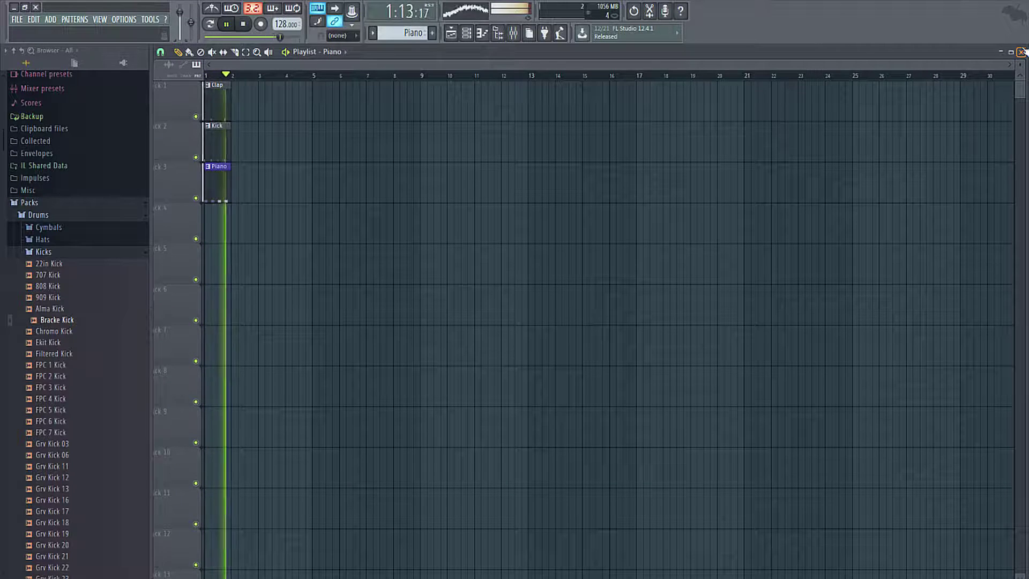
key(space)
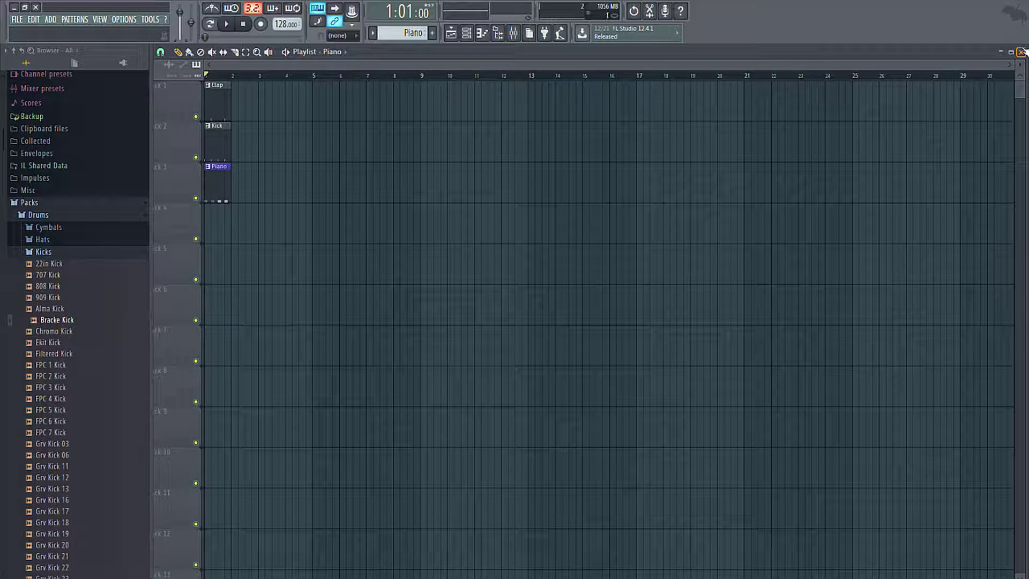
Switch playback to pattern mode and test the Piano pattern, including from its reopened piano roll.
click(215, 25)
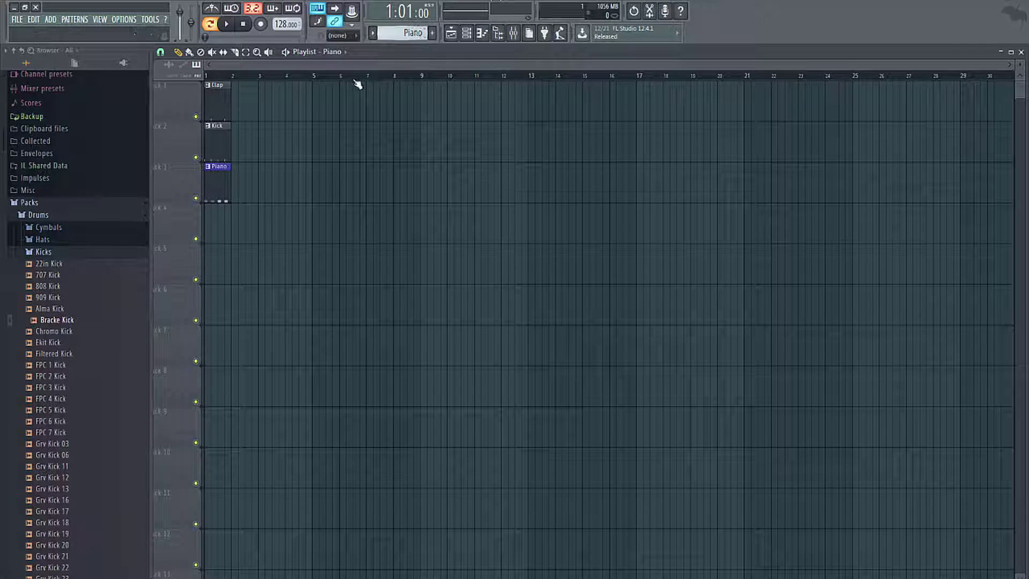
key(space)
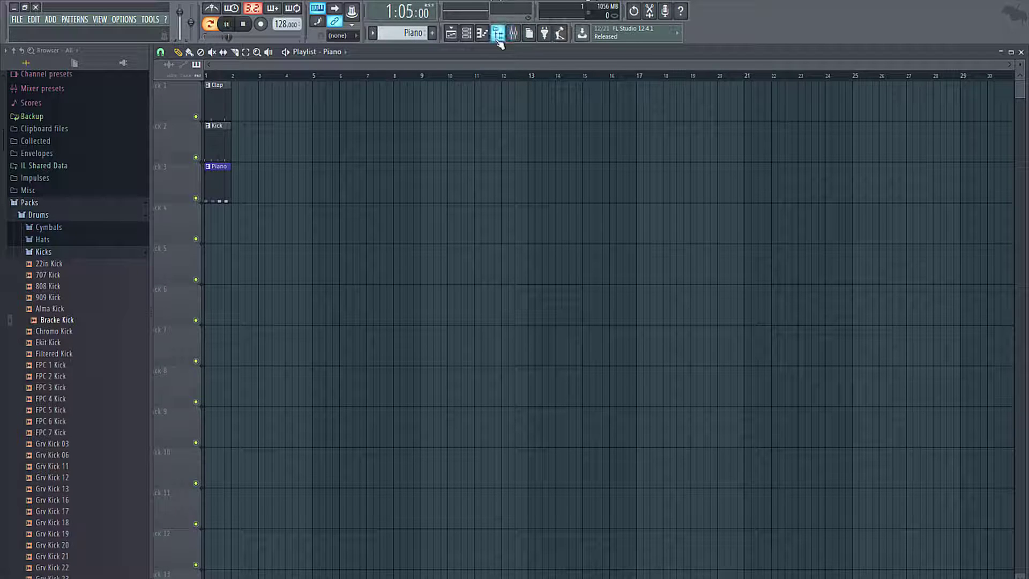
key(space)
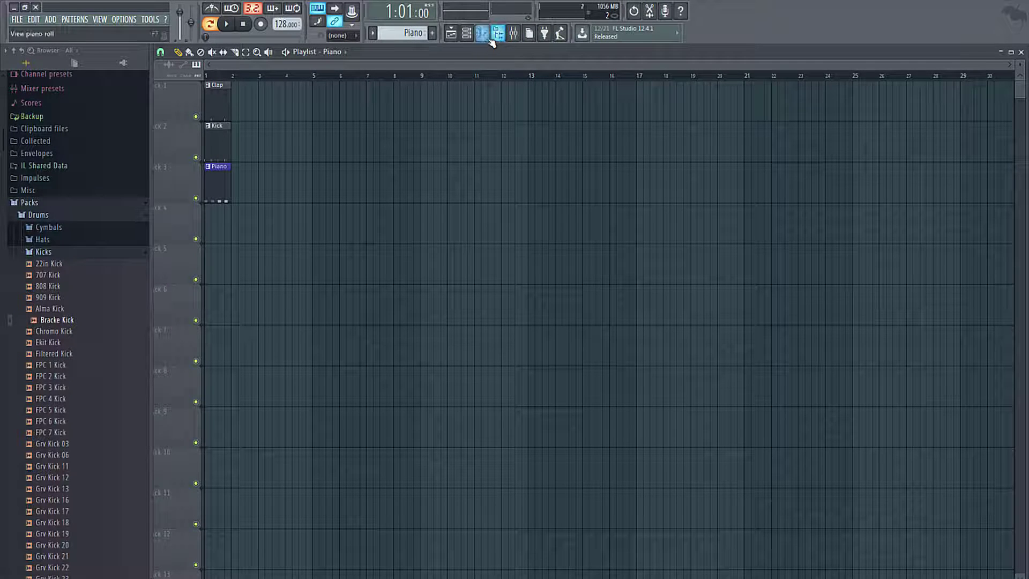
click(482, 33)
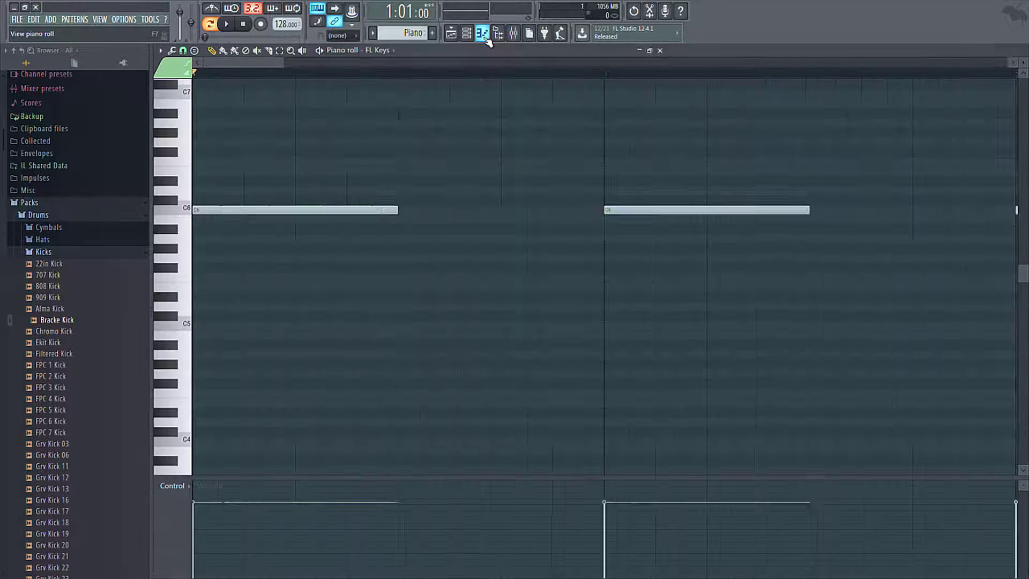
key(space)
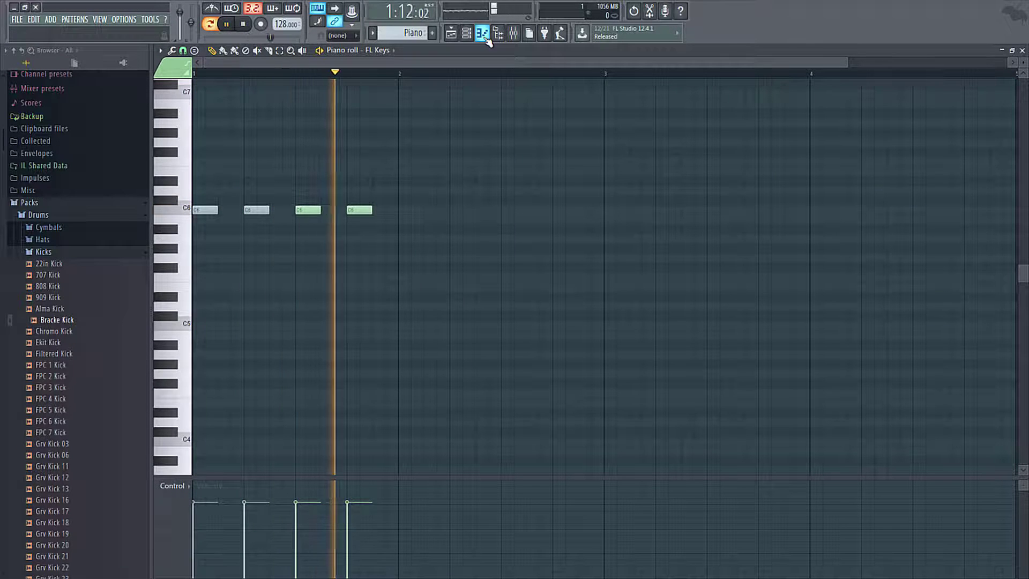
key(space)
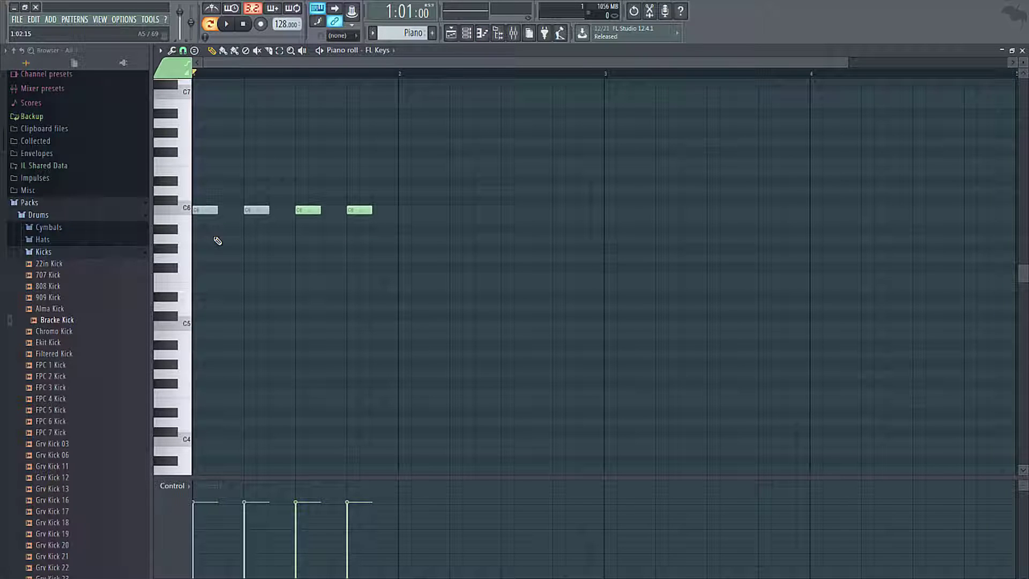
Slice the third C6 note in half with the Slice tool.
click(269, 51)
drag(308, 154, 323, 253)
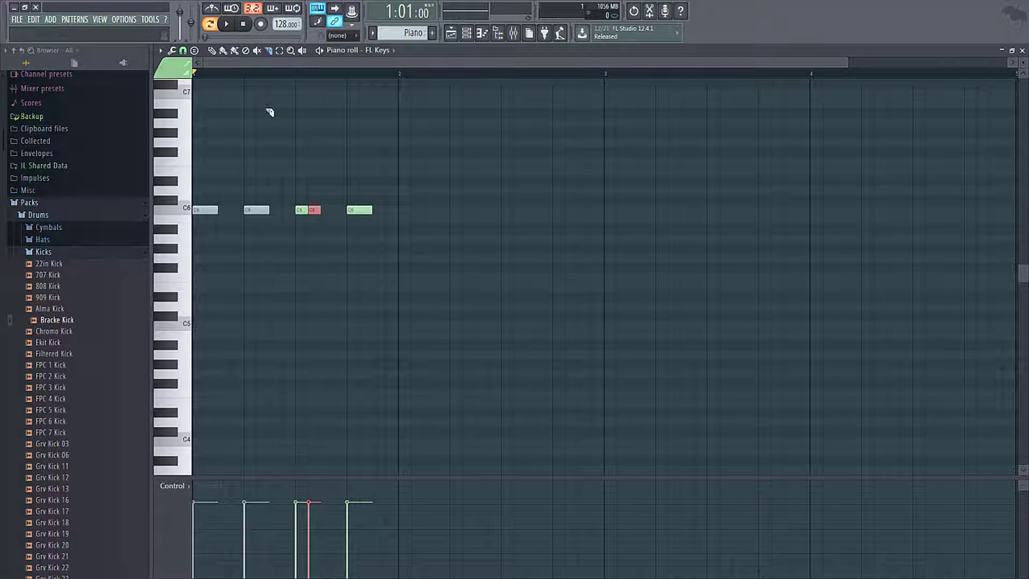
Restore the sliced third C6 note and try duplicating all four C6 notes after the originals, deleting the copies each time.
right_click(315, 217)
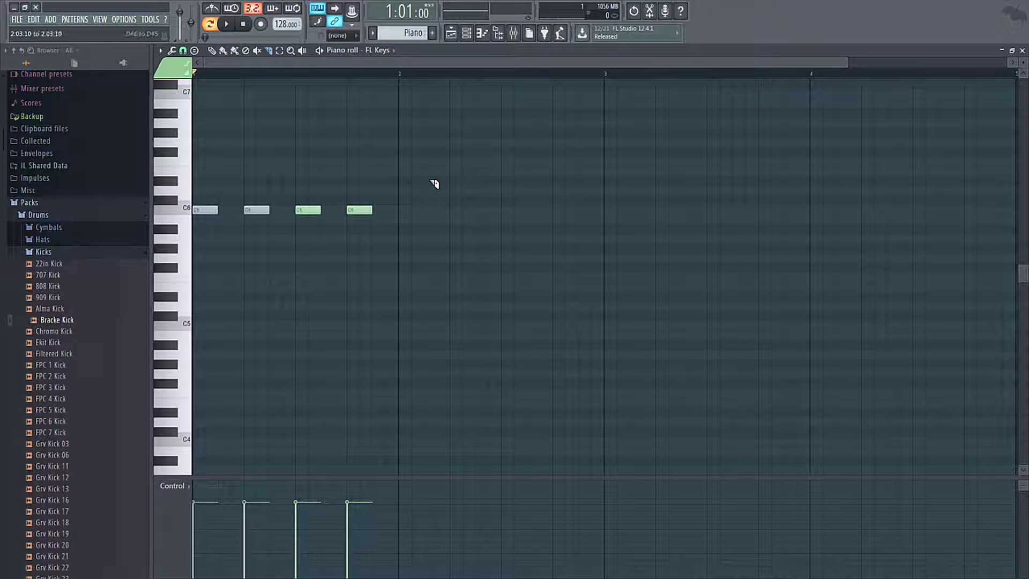
drag(429, 176, 173, 258)
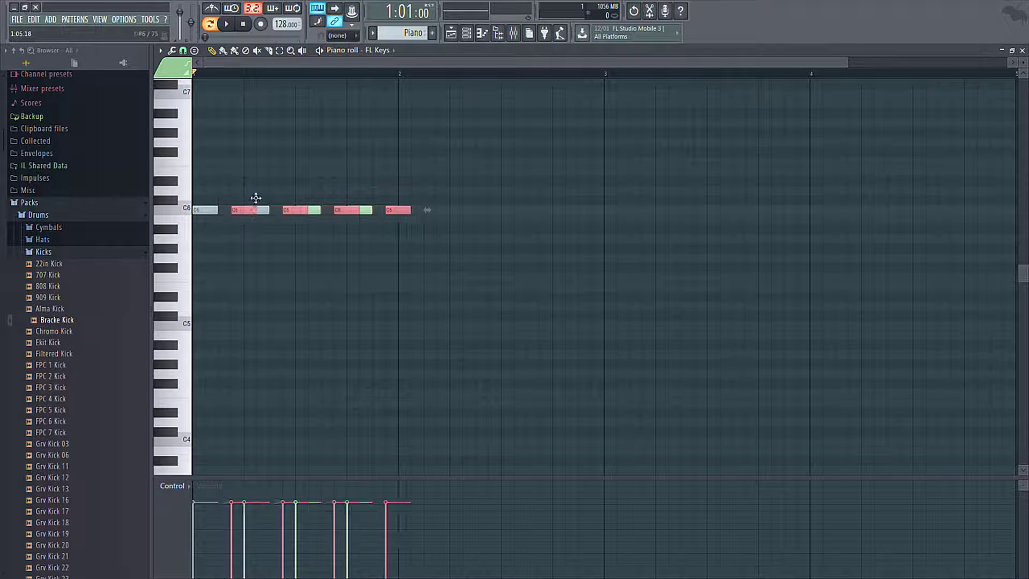
key(ctrl+b)
key(shift+Left)
key(shift+Left)
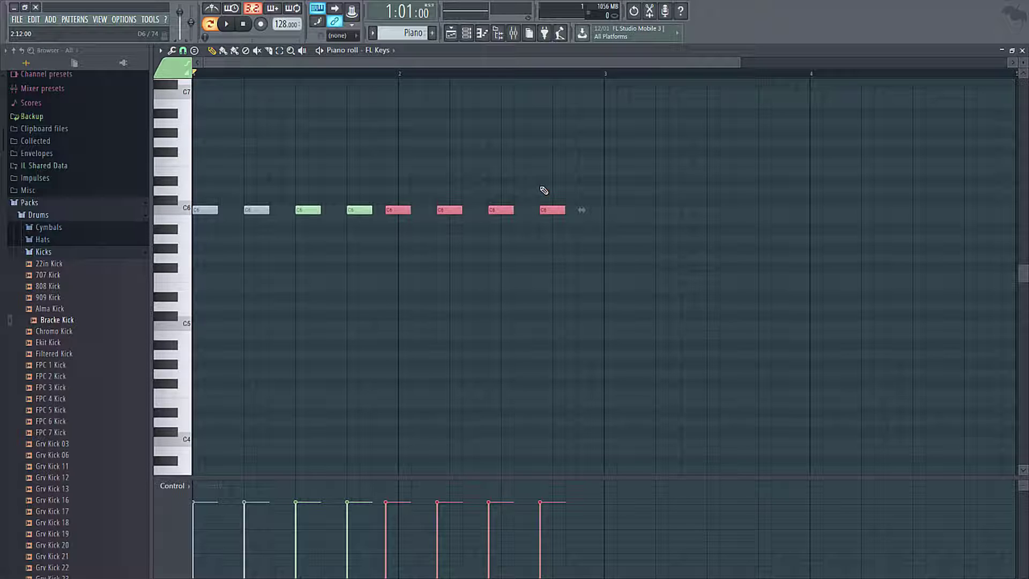
key(Delete)
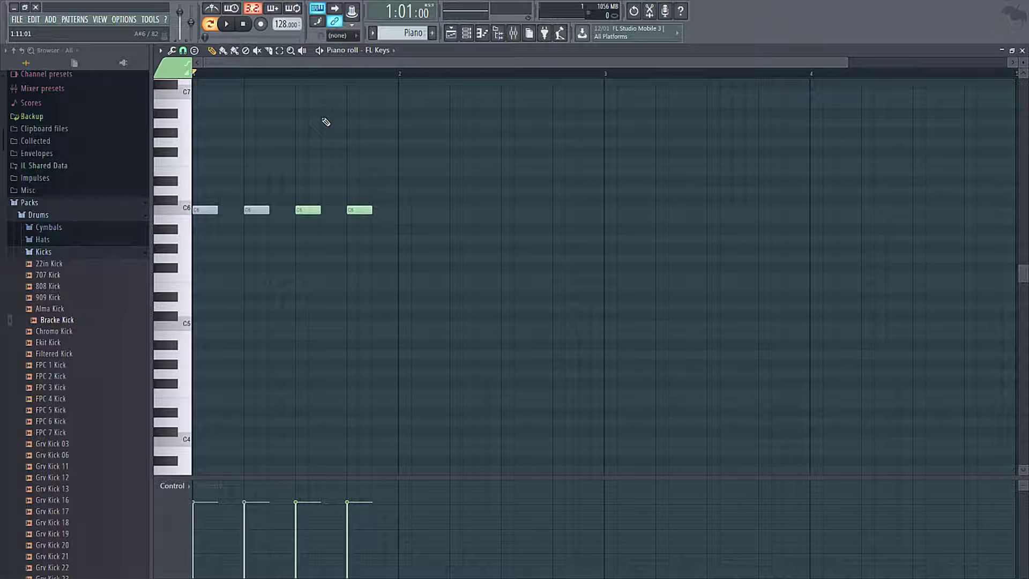
key(ctrl+b)
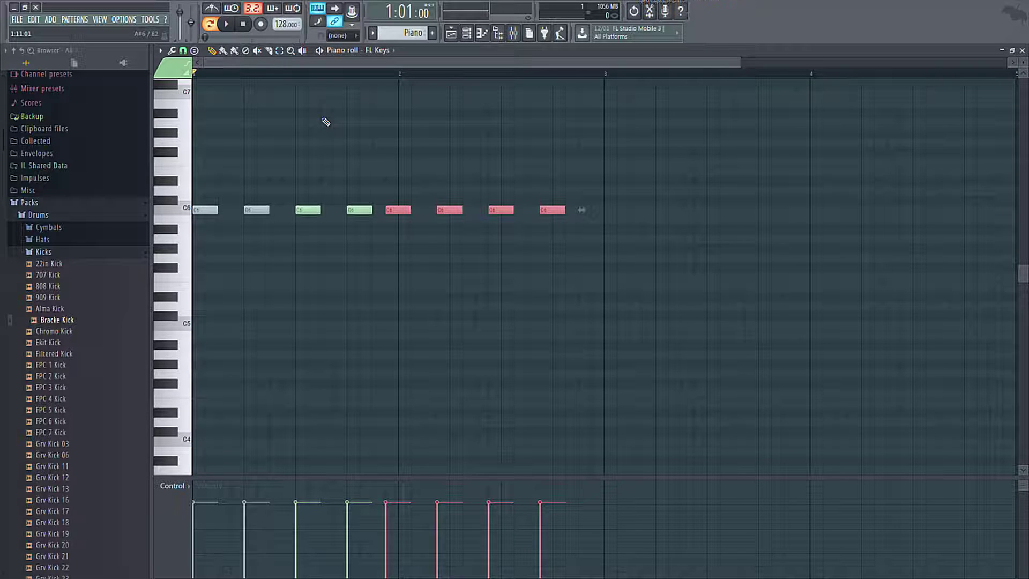
key(Delete)
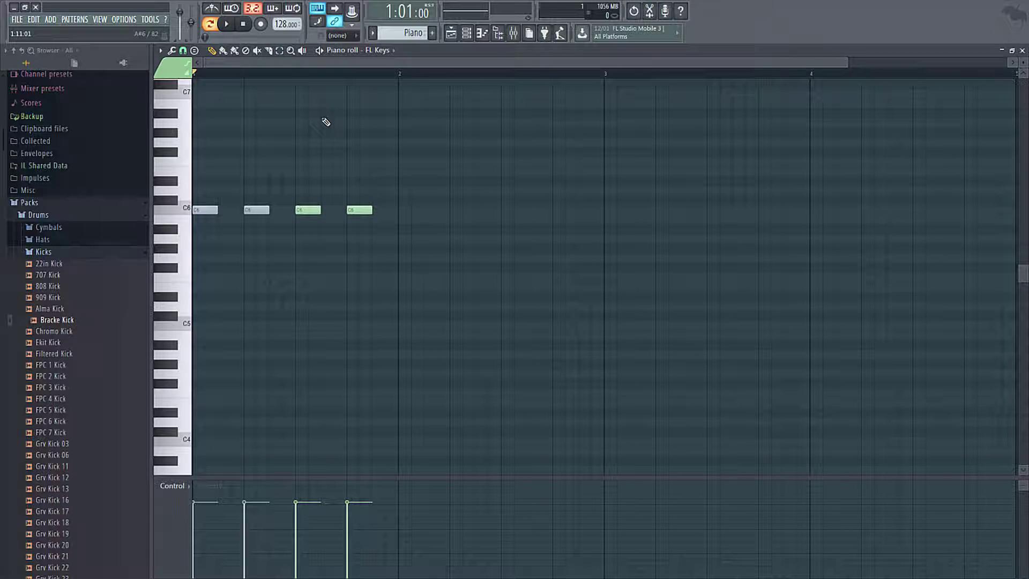
Undo and redo the last deletion of the duplicated notes several times.
key(ctrl+z)
key(ctrl+z)
key(ctrl+z)
key(ctrl+z)
key(ctrl+z)
key(ctrl+z)
key(ctrl+z)
key(ctrl+z)
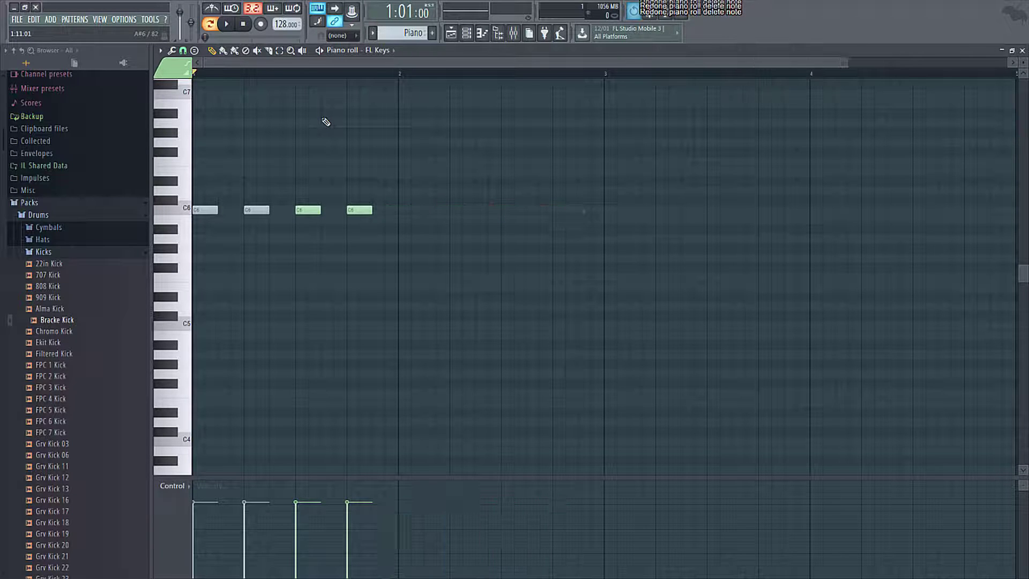
key(ctrl+z)
key(ctrl+z)
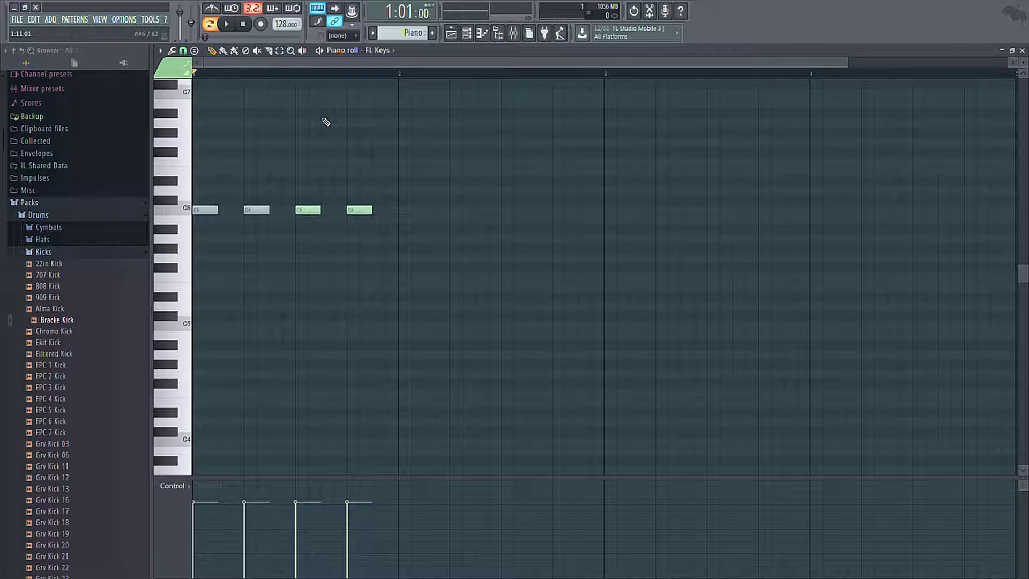
Step back through the edit history to undo the note duplication and the muting of the first two C6 notes.
key(ctrl+alt+z)
key(ctrl+alt+z)
key(ctrl+alt+z)
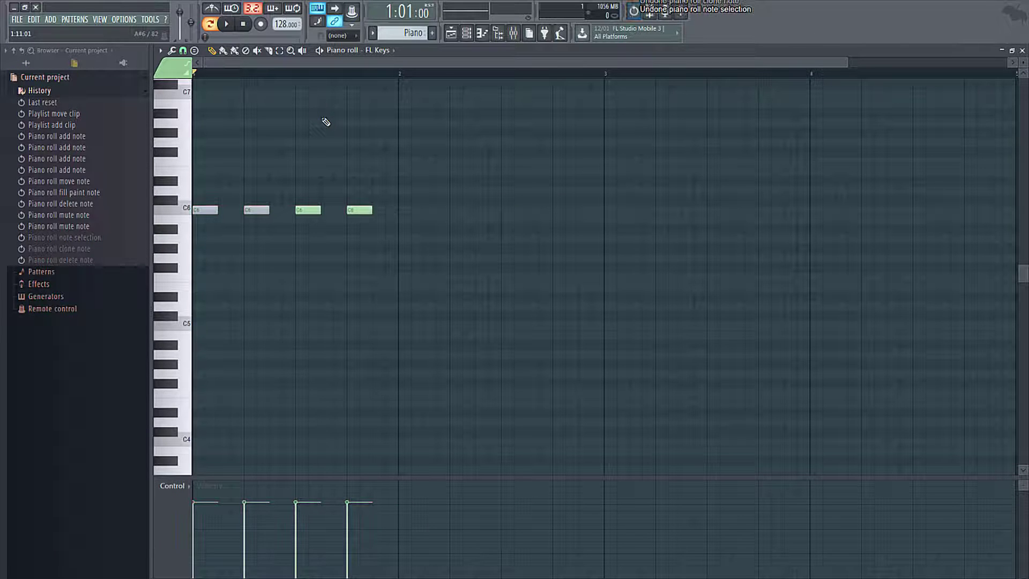
key(ctrl+alt+z)
key(ctrl+alt+z)
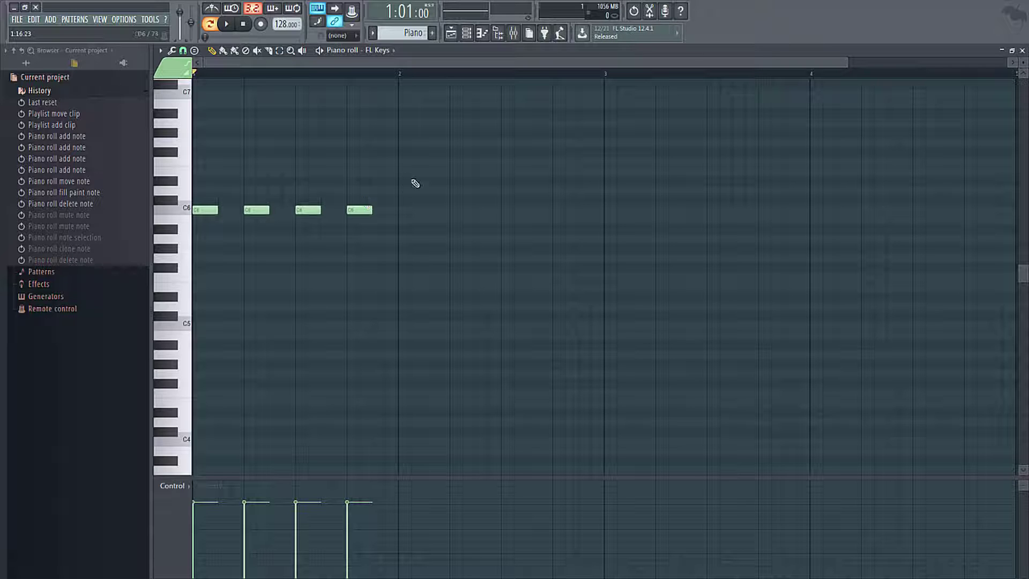
Add a Sampler channel in the channel rack, make it the only selected channel and return to the piano roll.
click(471, 33)
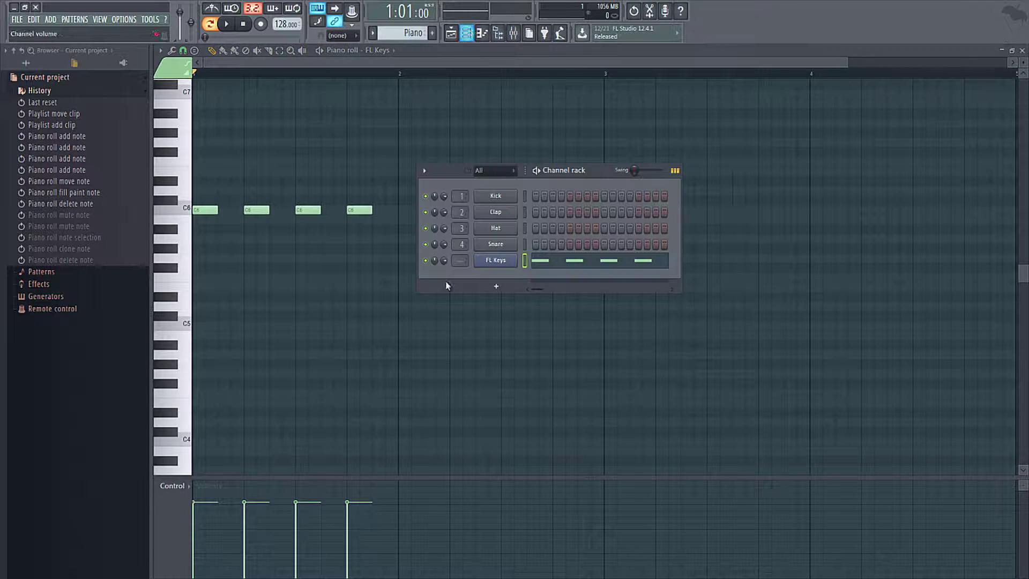
click(495, 287)
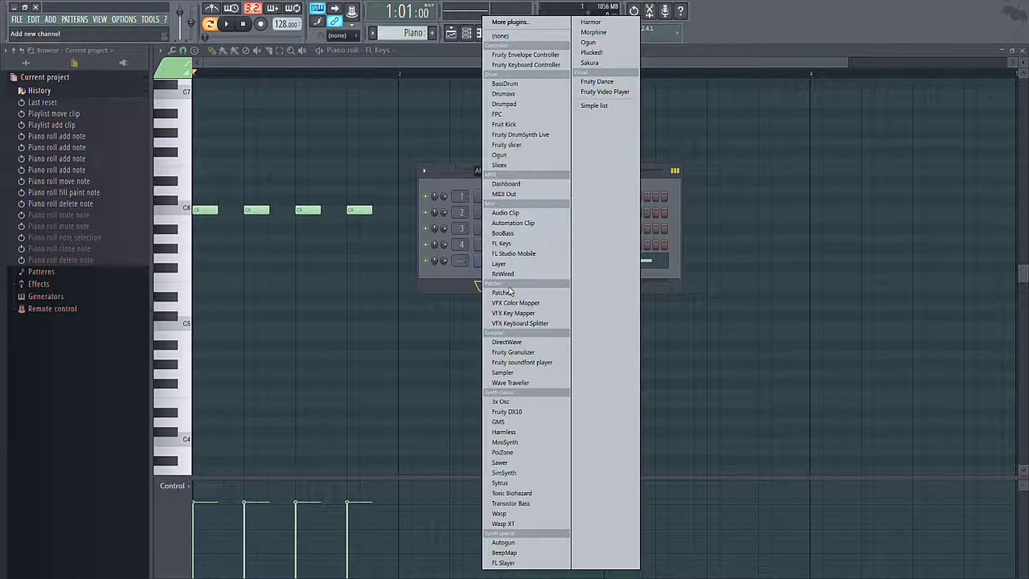
click(523, 375)
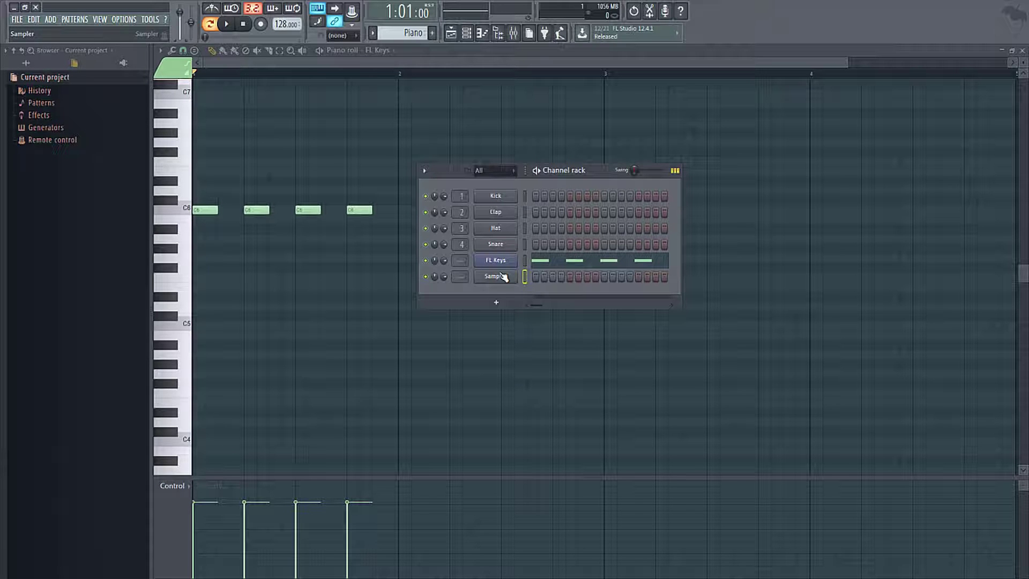
right_click(524, 278)
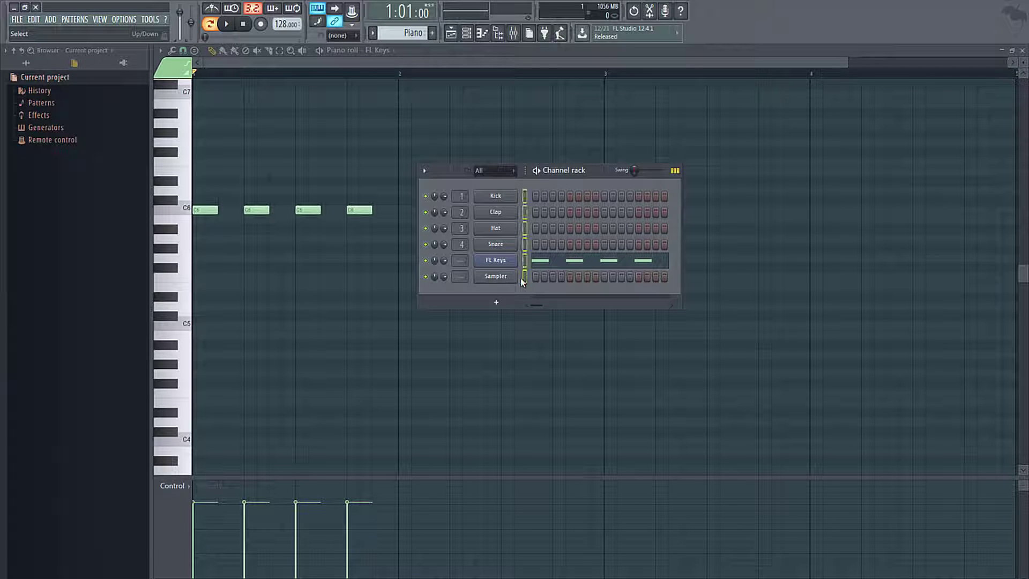
click(523, 277)
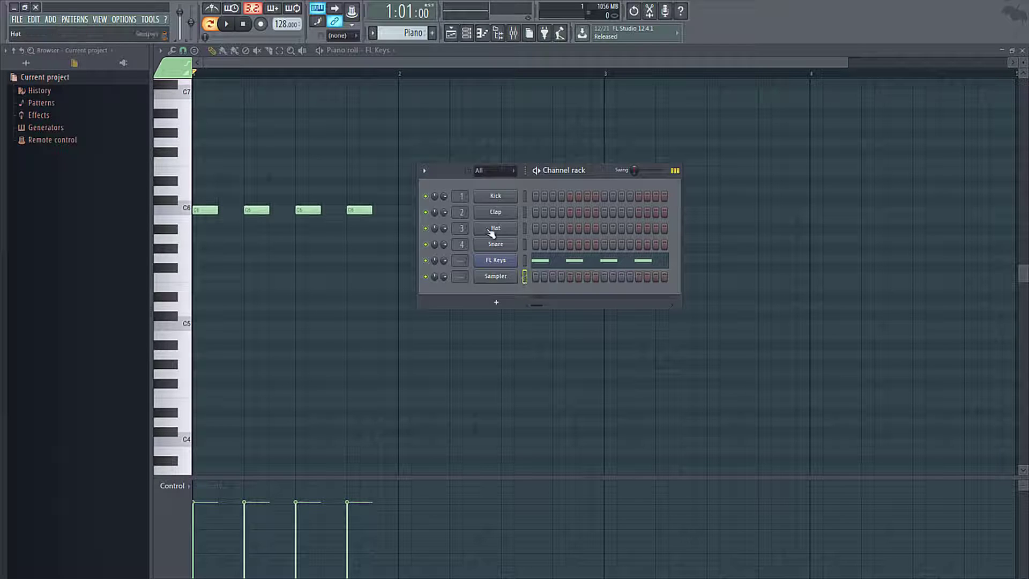
click(442, 51)
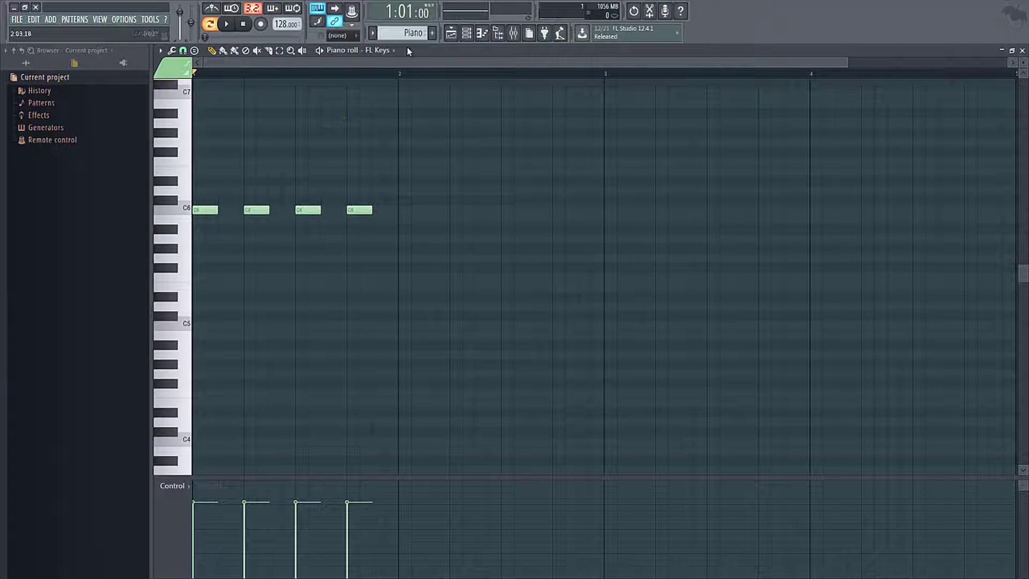
Stamp an Aeolian scale in the Sampler channel's piano roll, with its root on C#6 at the start of bar 1.
click(375, 51)
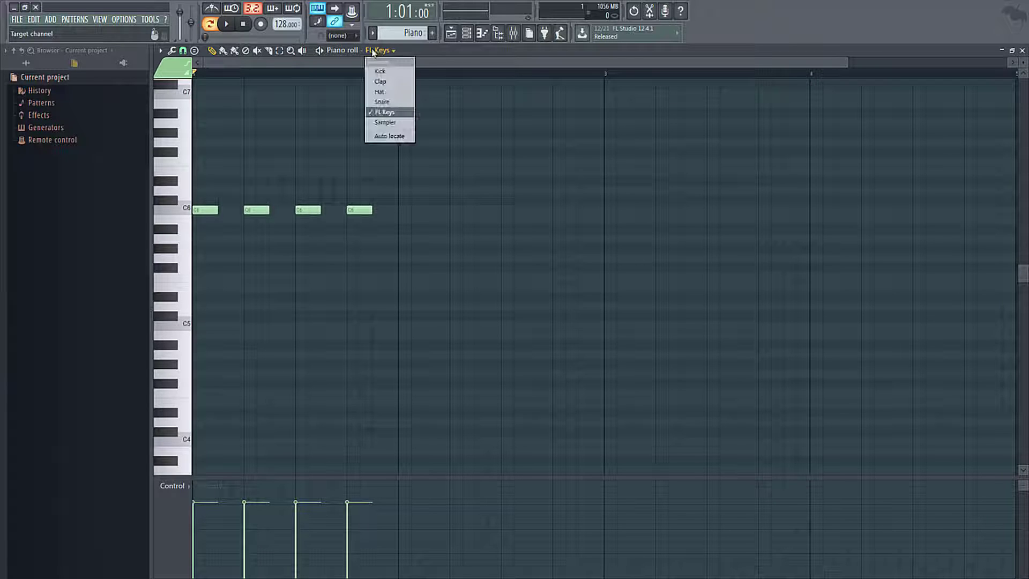
click(387, 123)
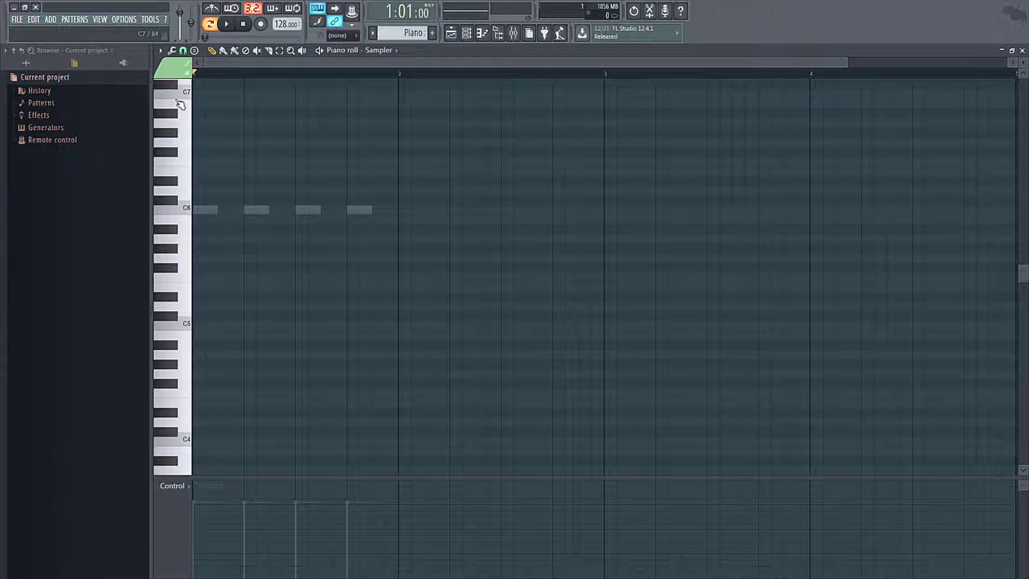
click(160, 51)
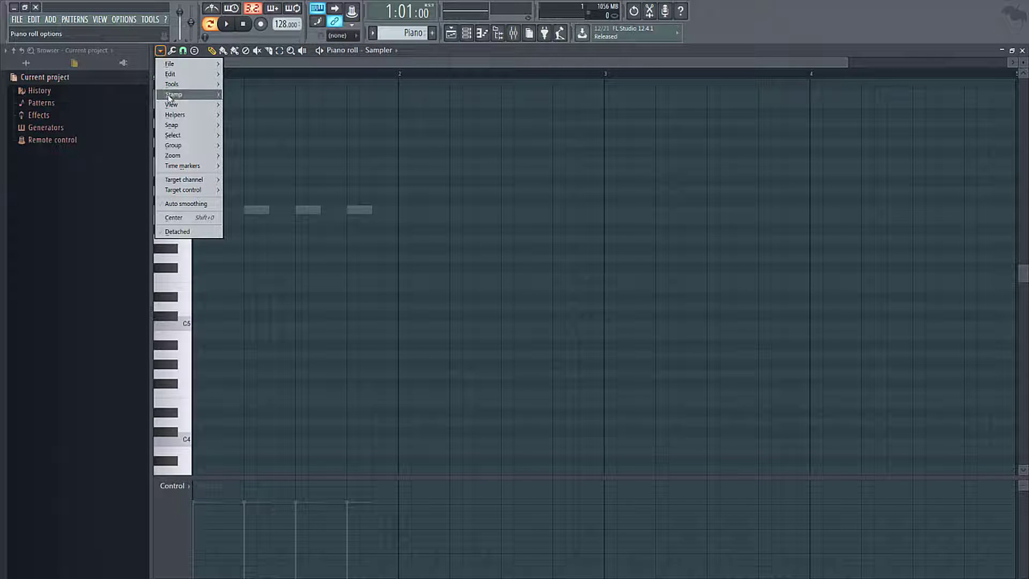
mouse_move(170, 98)
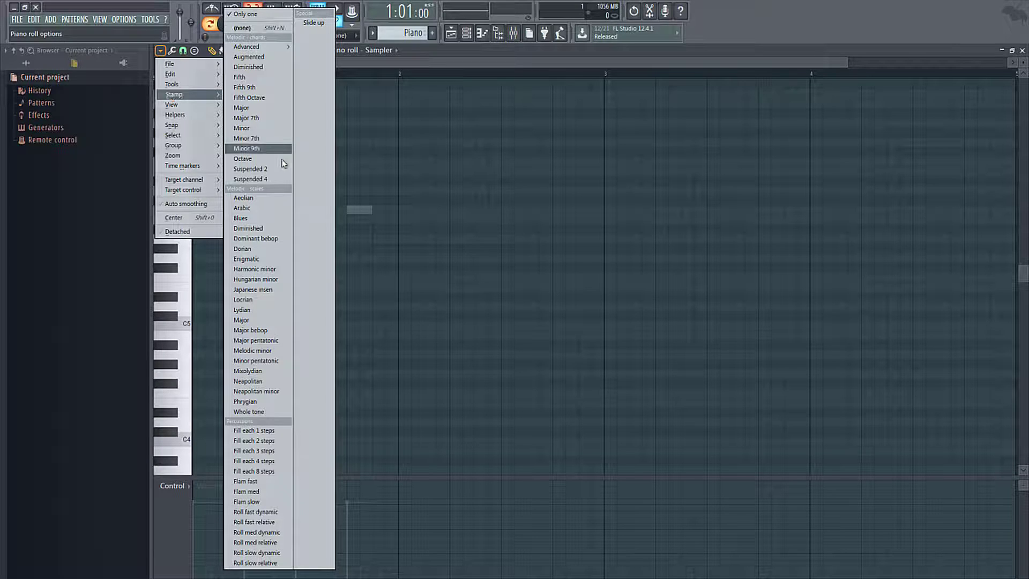
click(252, 202)
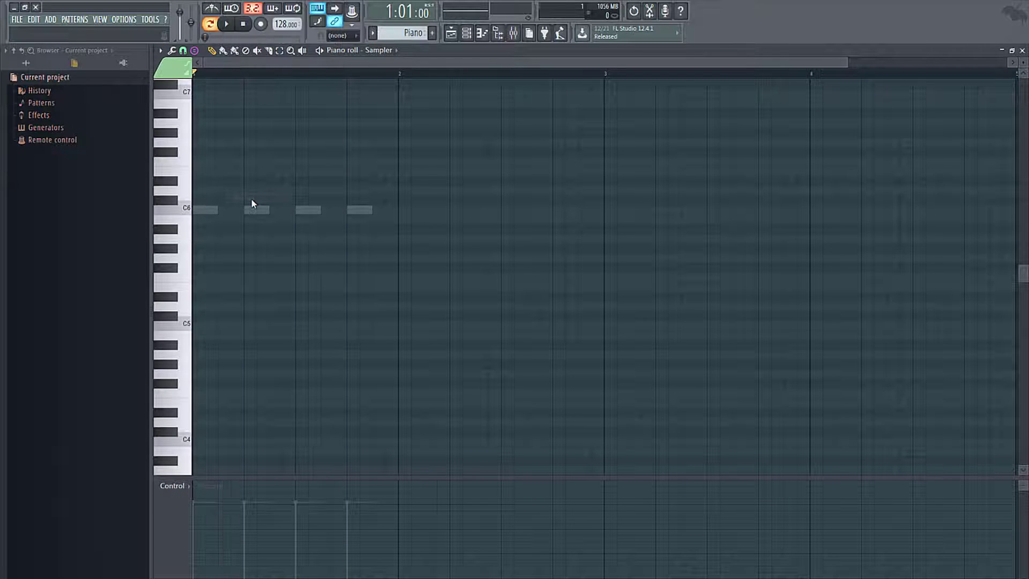
click(218, 172)
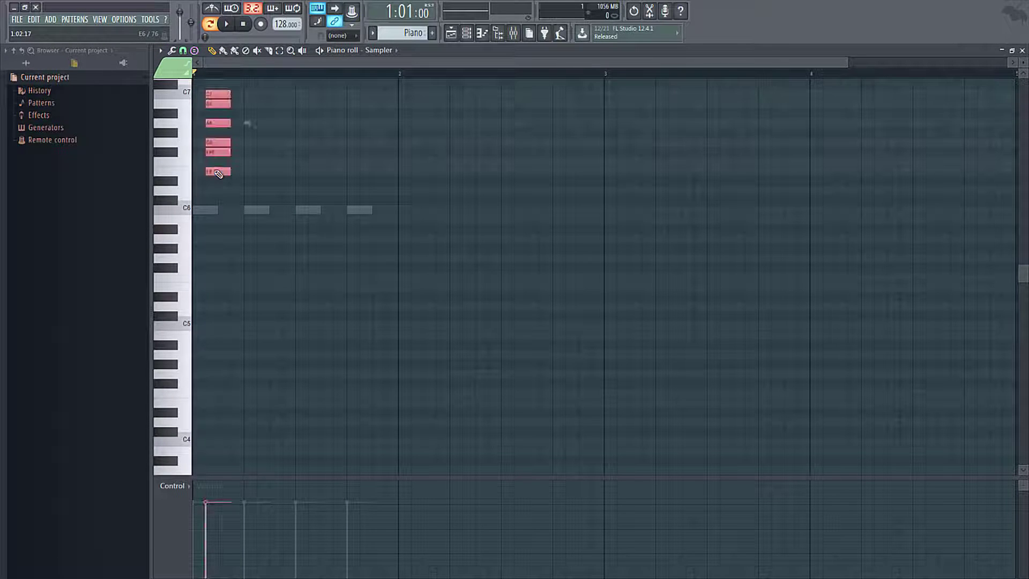
drag(219, 172, 205, 197)
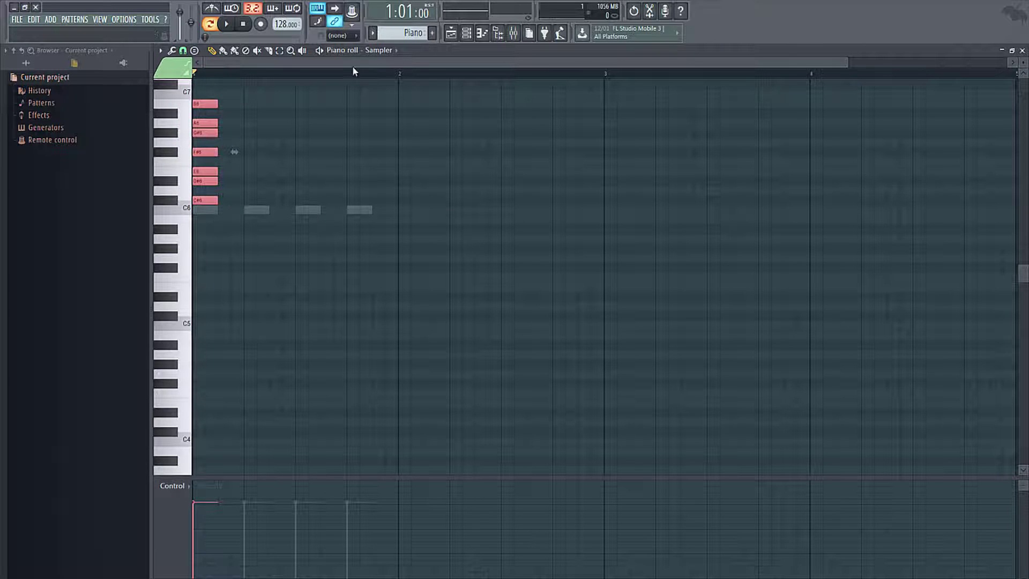
Show the FL Keys notes in the piano roll and return to the Sampler channel's notes.
click(369, 52)
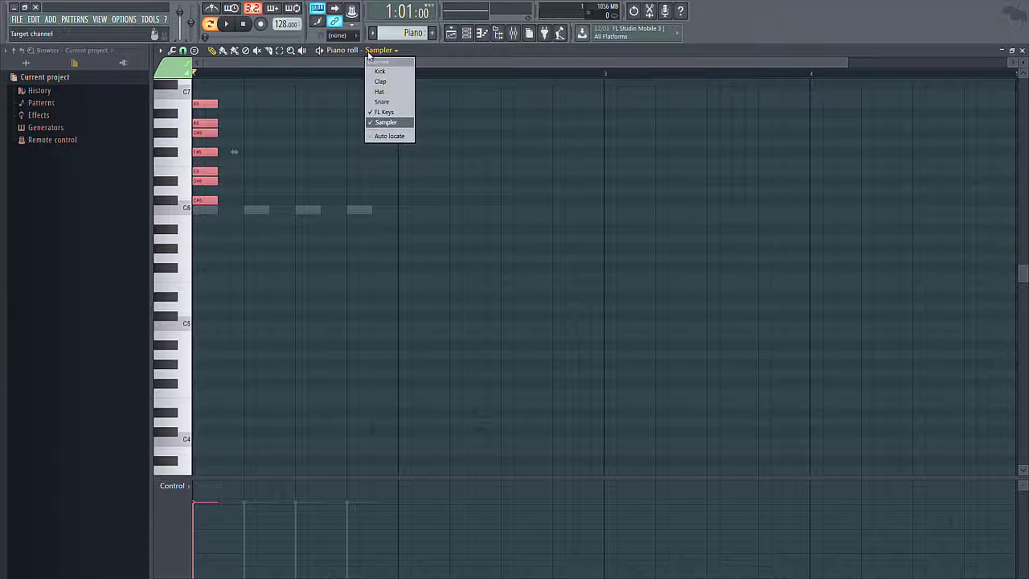
click(388, 111)
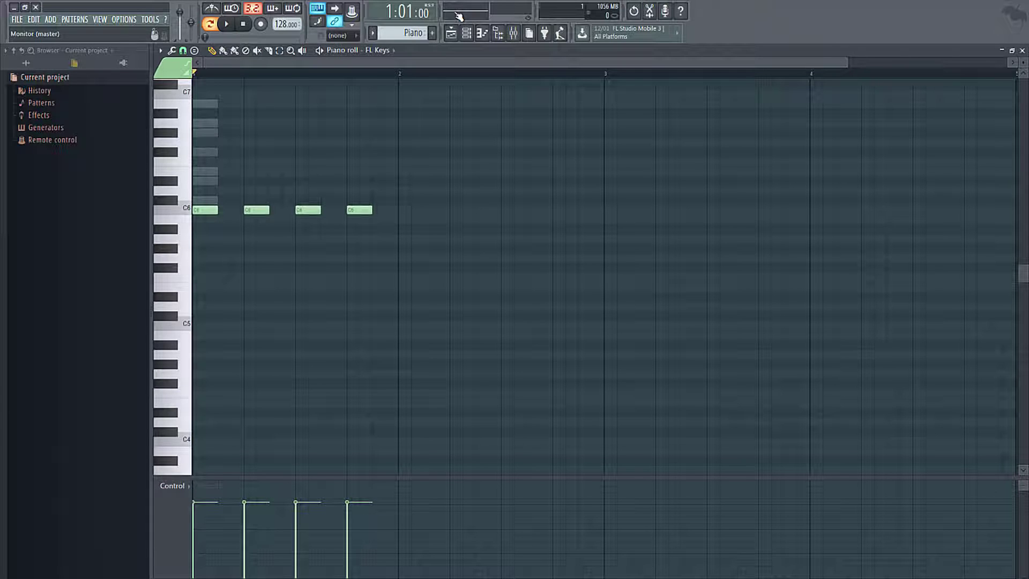
click(395, 51)
click(387, 122)
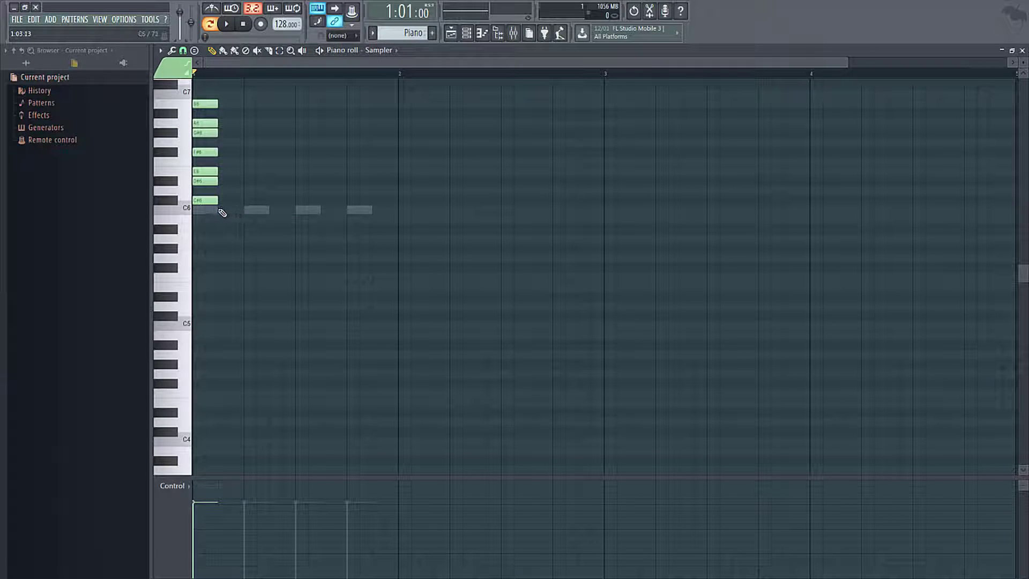
Copy the C# Aeolian scale notes into the lower and higher octaves at the start of bar 1, from C#4 up through octave 9.
drag(256, 244, 178, 95)
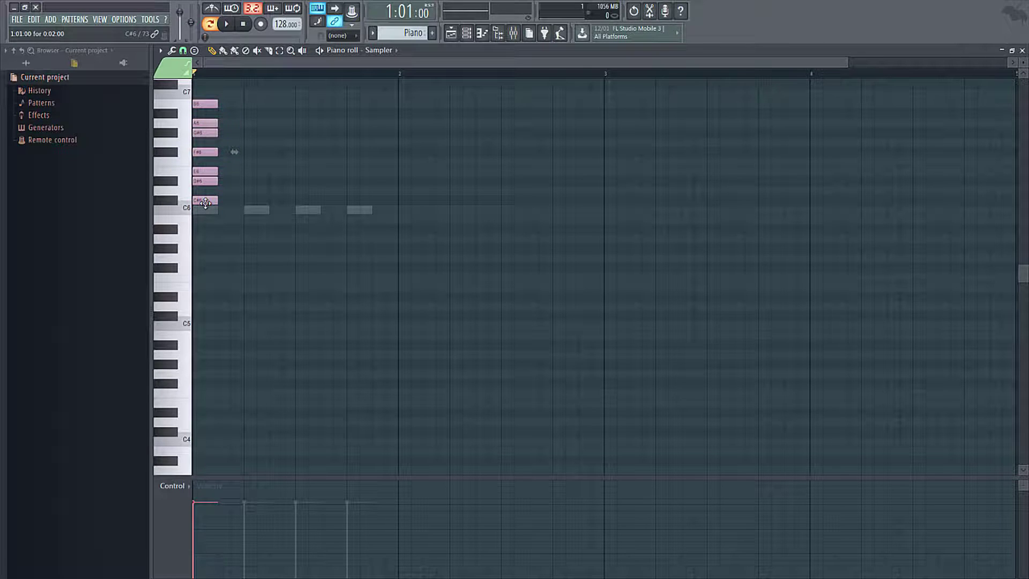
shift+drag(205, 202, 200, 432)
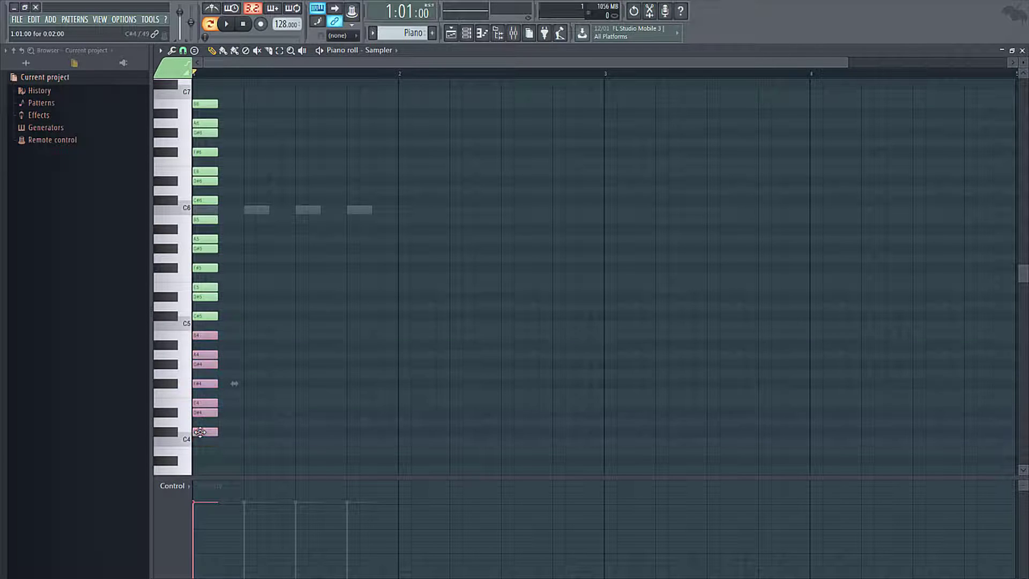
click(164, 431)
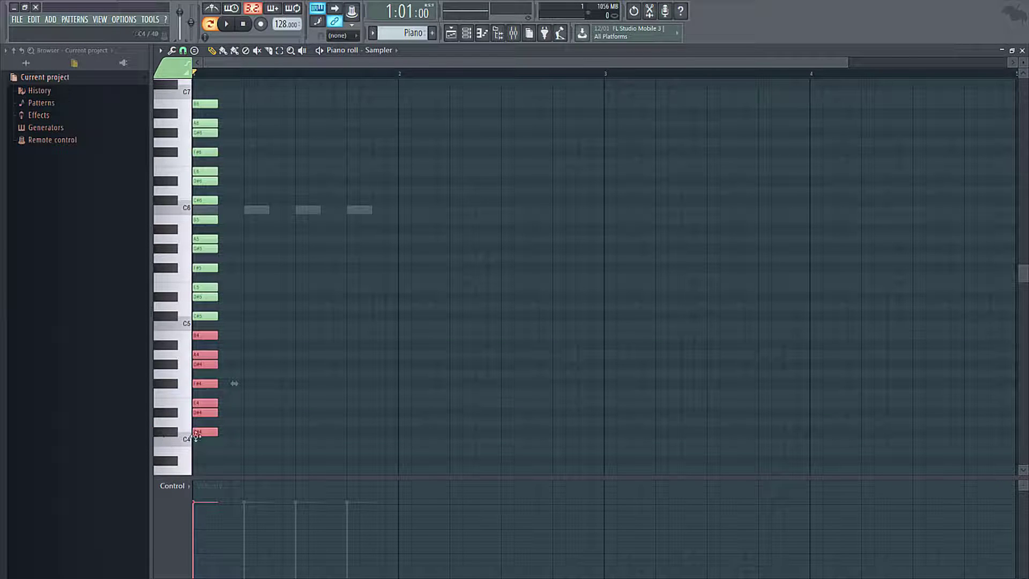
drag(195, 437, 221, 181)
key(ctrl+d)
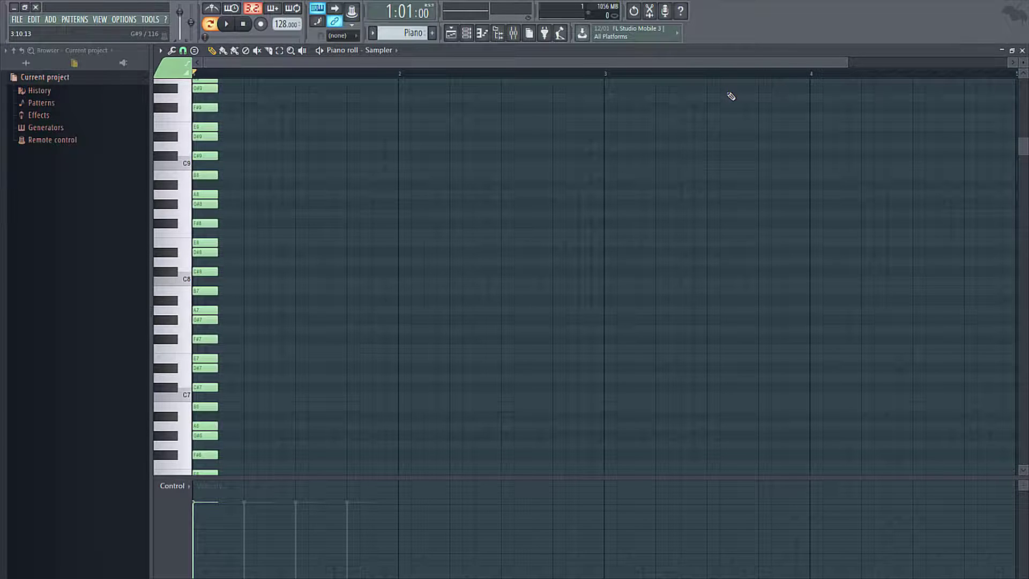
Copy the full column of scale notes to bars 2, 3 and 4, and copy the four-bar set onward from bar 5.
key(ctrl+a)
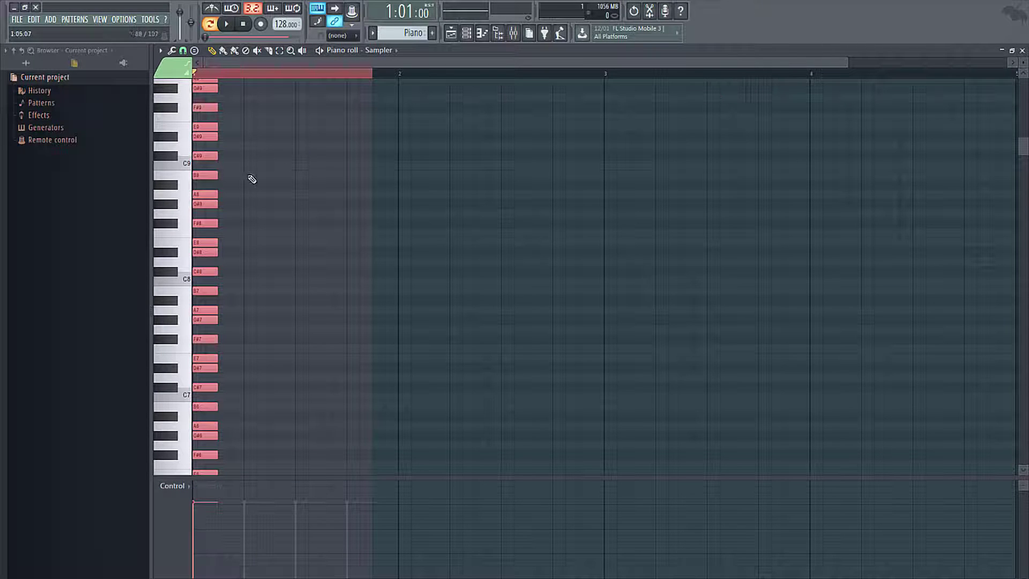
drag(213, 204, 419, 204)
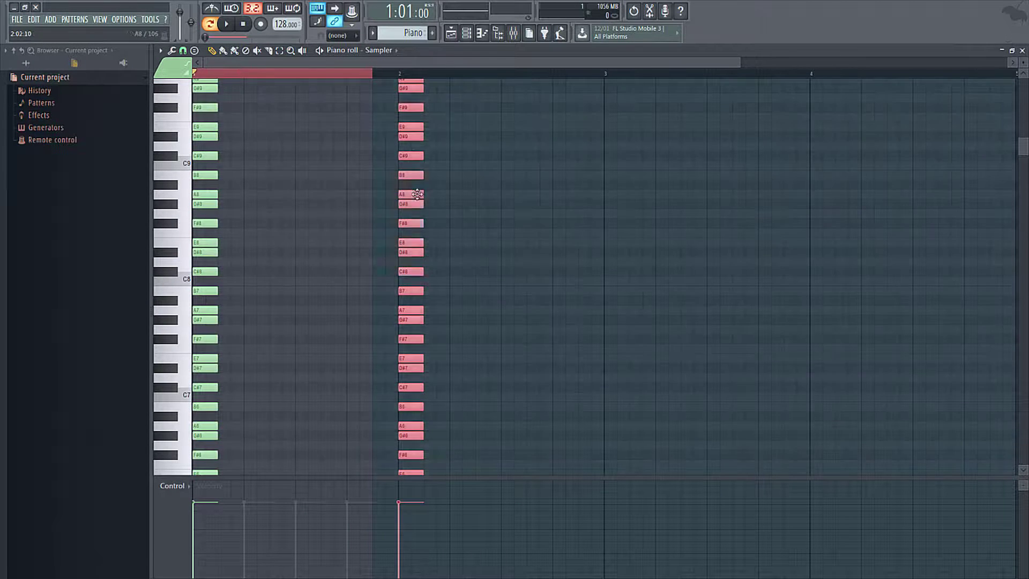
key(ctrl+b)
key(ctrl+b)
key(ctrl+a)
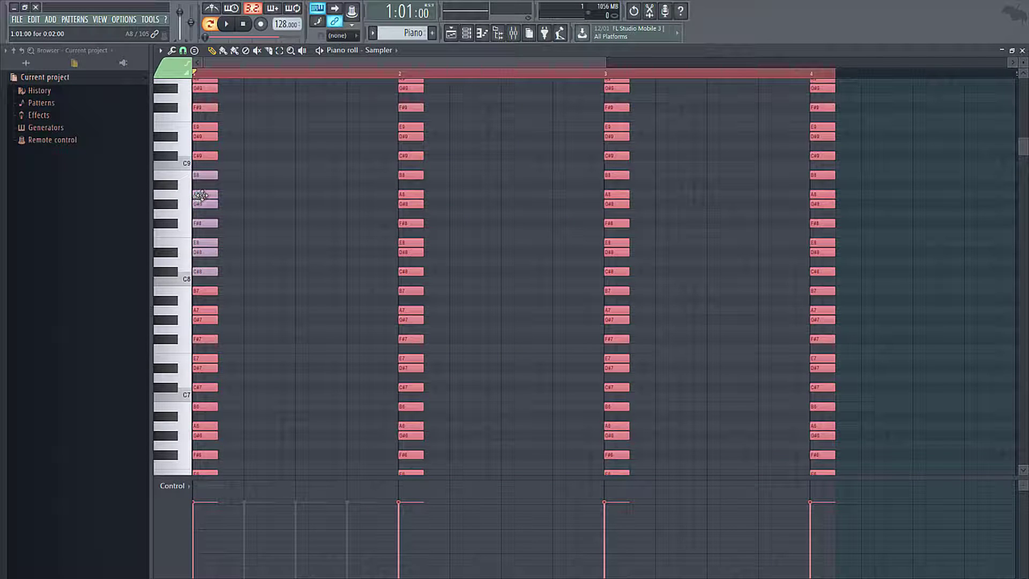
drag(198, 195, 1001, 192)
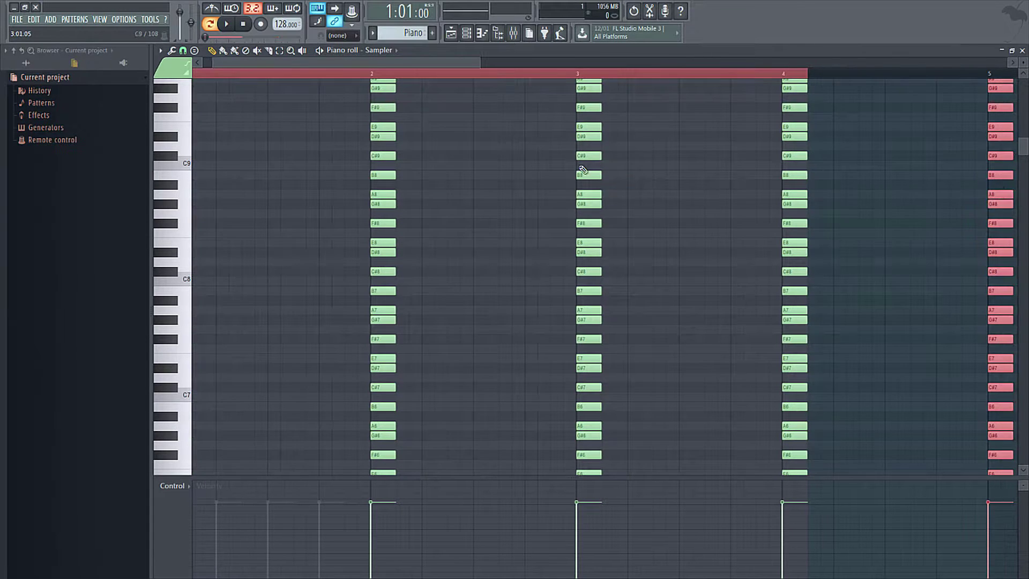
Switch the piano roll to the FL Keys channel and delete its four C6 notes in bar 1.
click(386, 50)
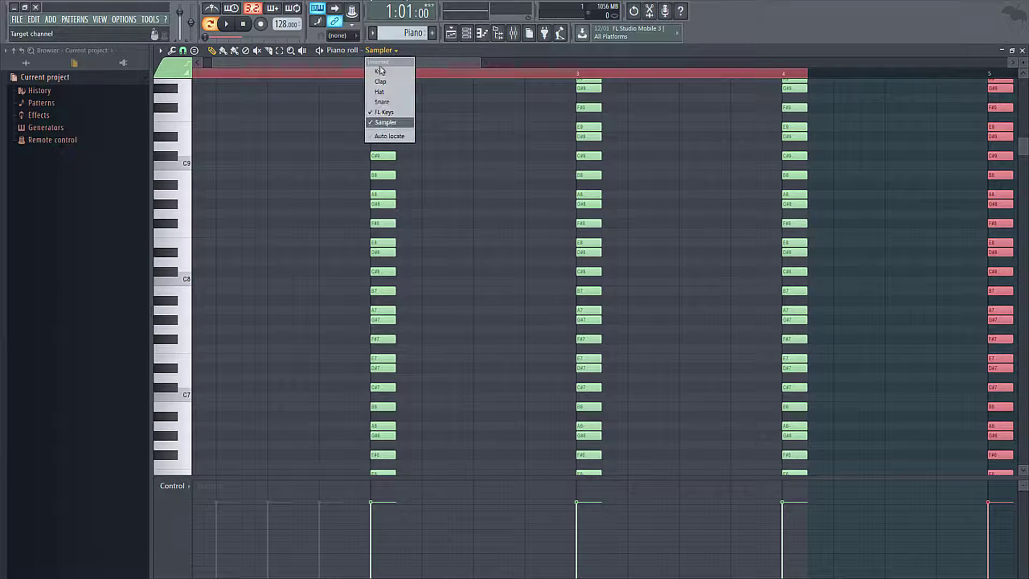
click(390, 113)
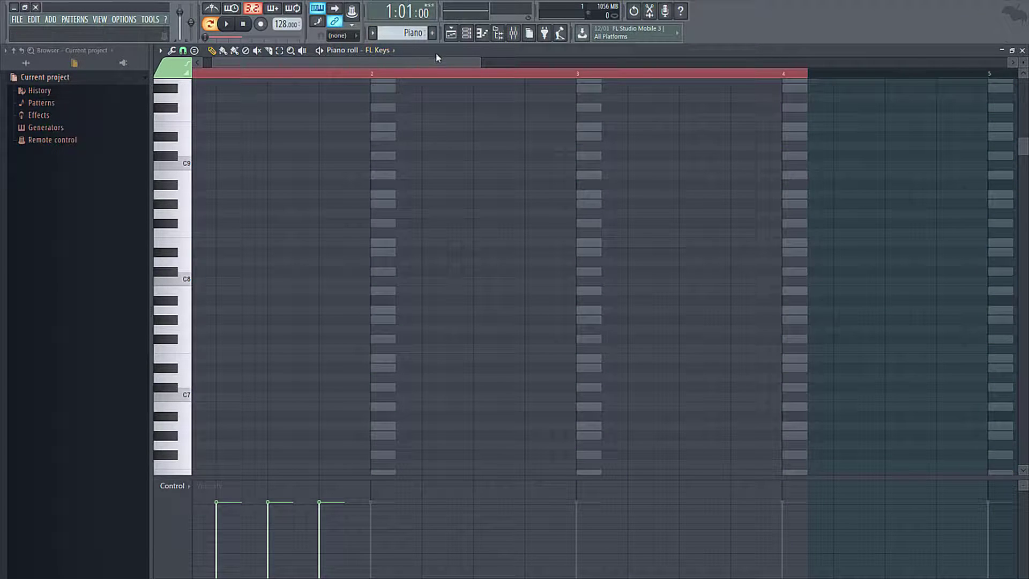
drag(320, 64, 282, 70)
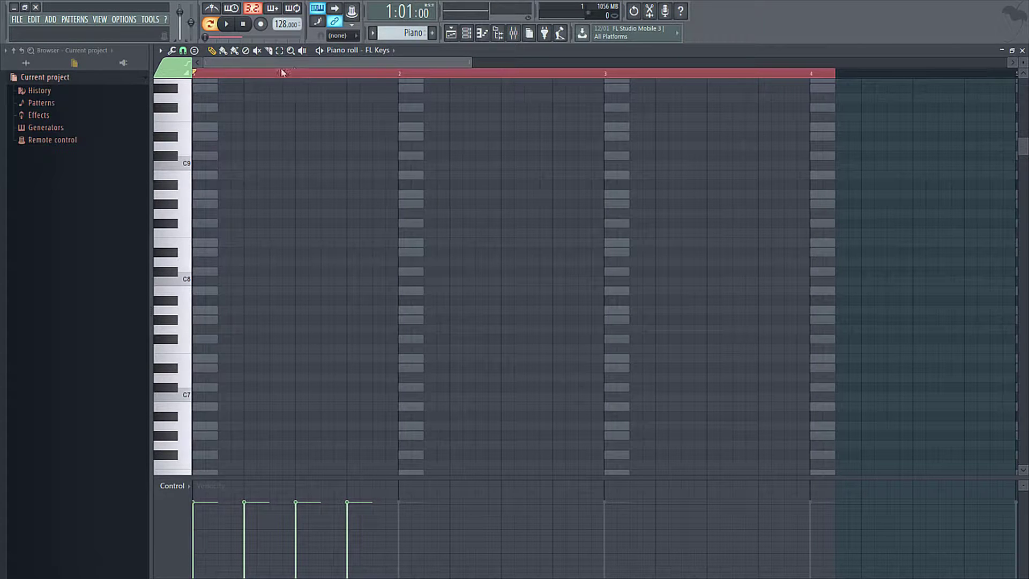
scroll(309, 157, up, 3)
scroll(309, 160, down, 6)
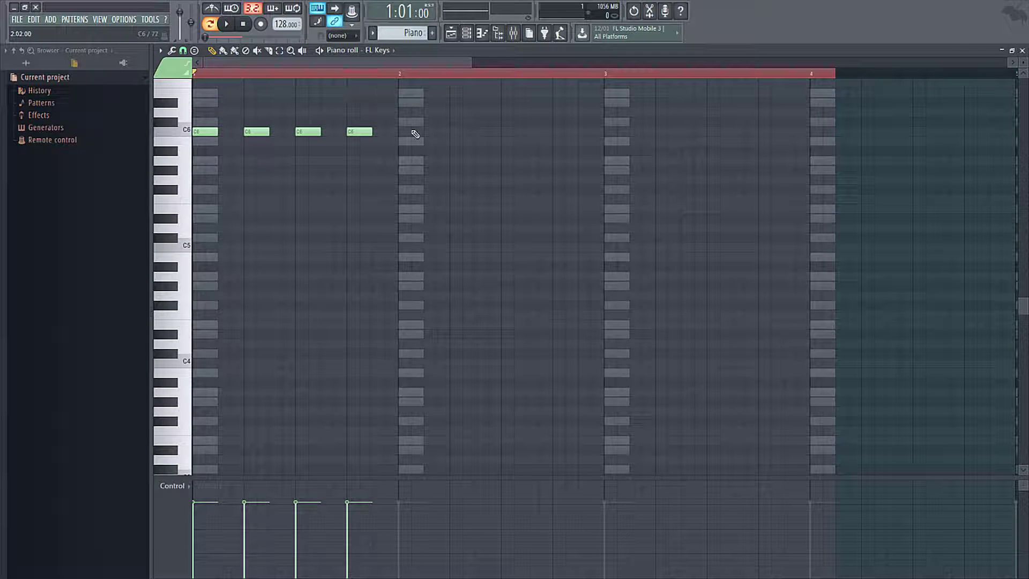
right_click(362, 132)
right_click(309, 132)
right_click(265, 132)
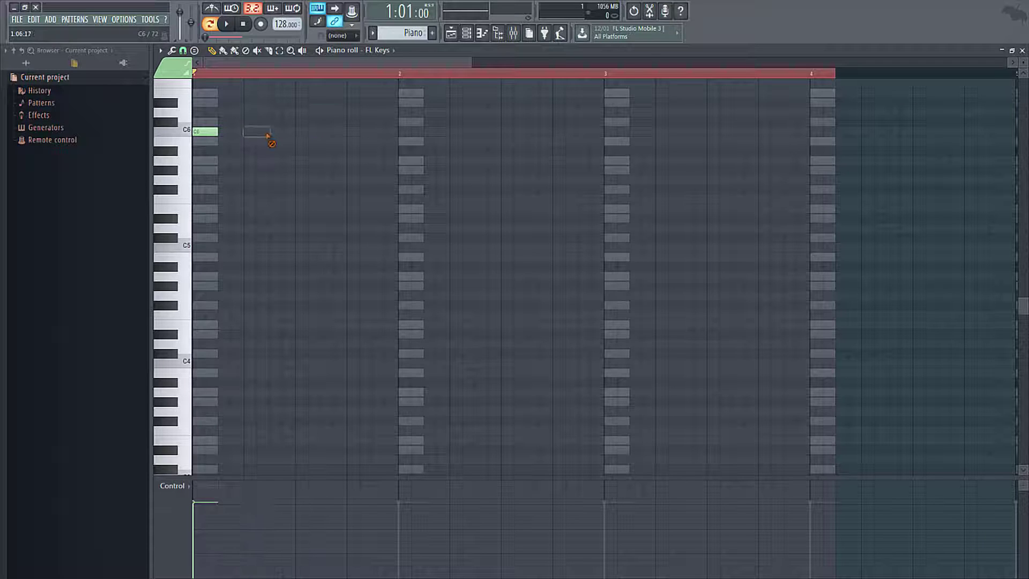
scroll(228, 157, up, 5)
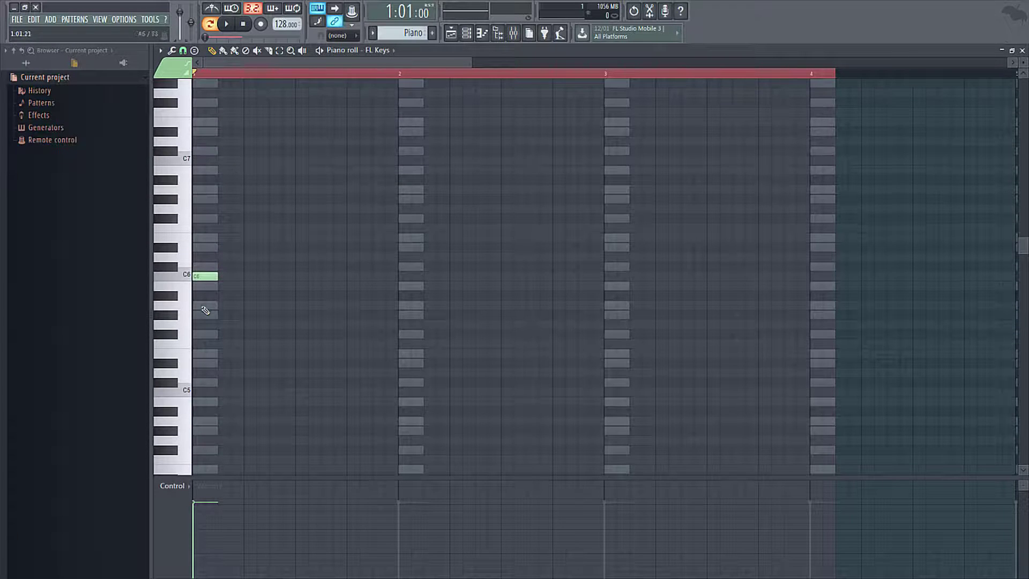
right_click(202, 276)
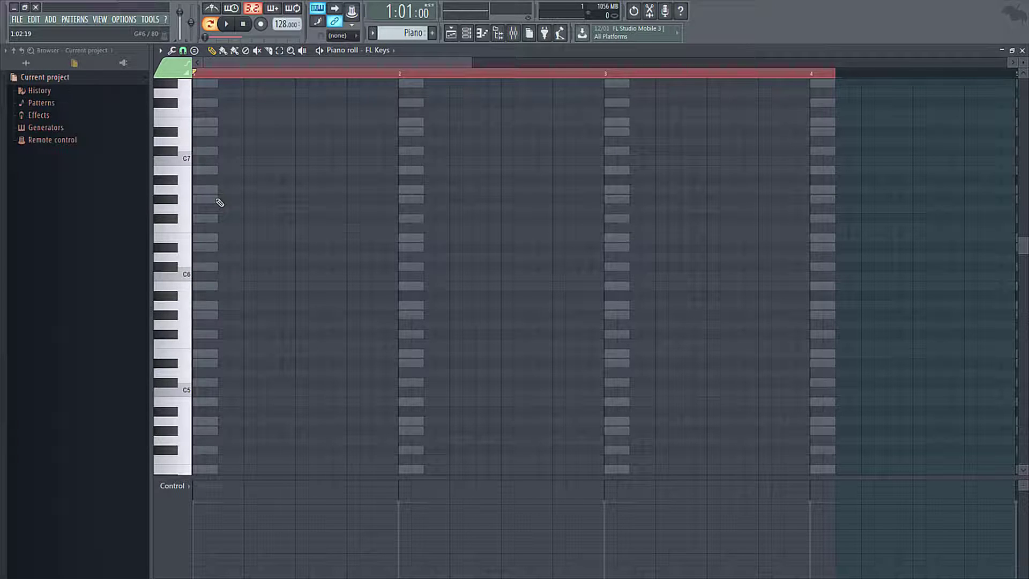
Add a G#6 note at the start of bar 1 and lengthen it to one full bar.
scroll(237, 261, down, 5)
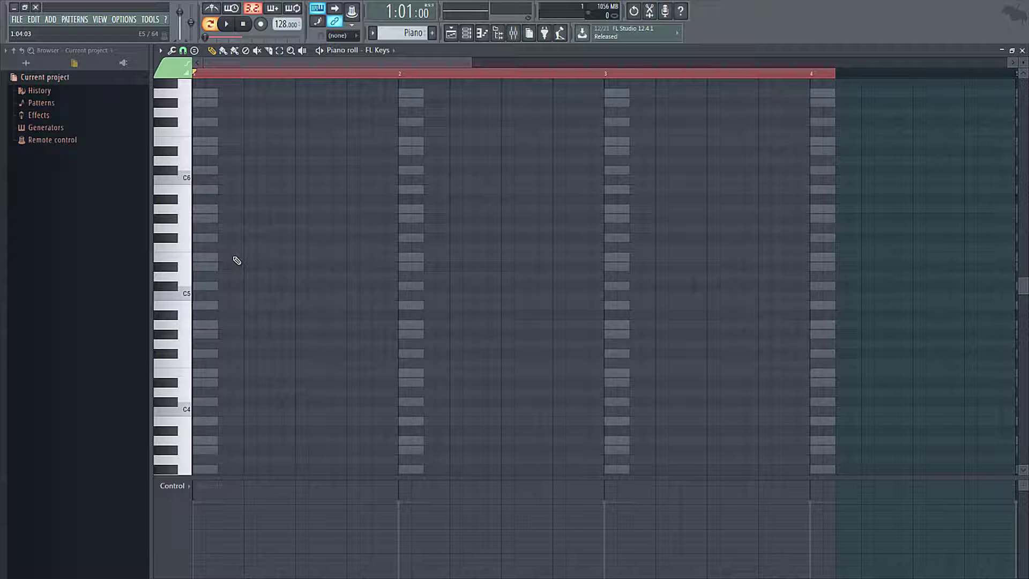
scroll(243, 144, up, 2)
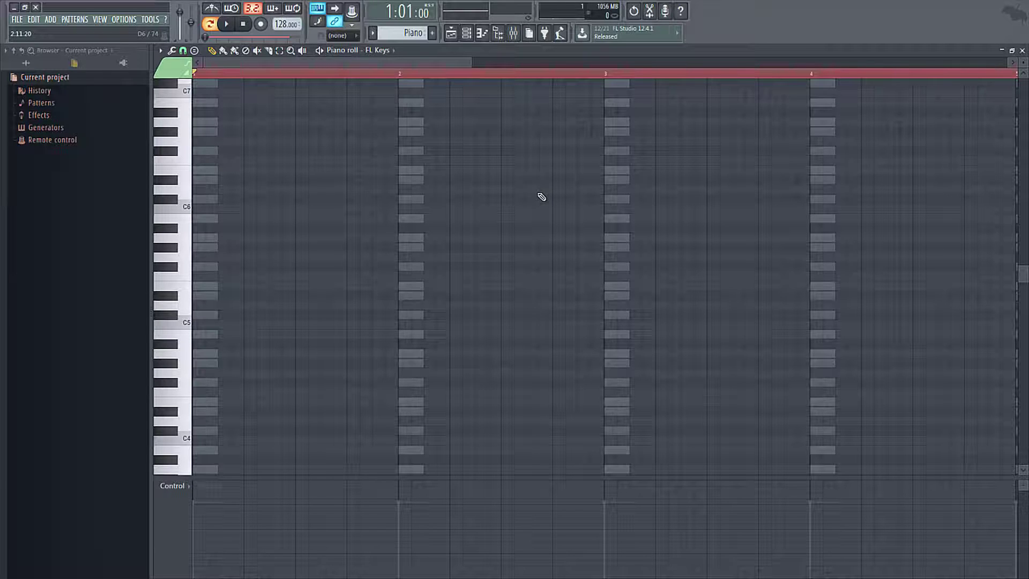
click(197, 132)
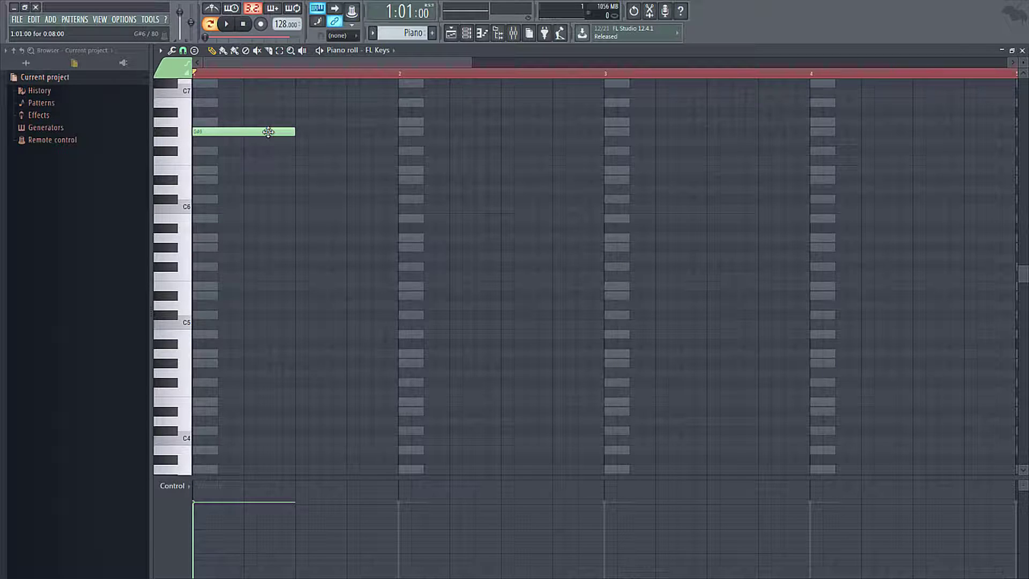
click(268, 132)
drag(295, 132, 395, 149)
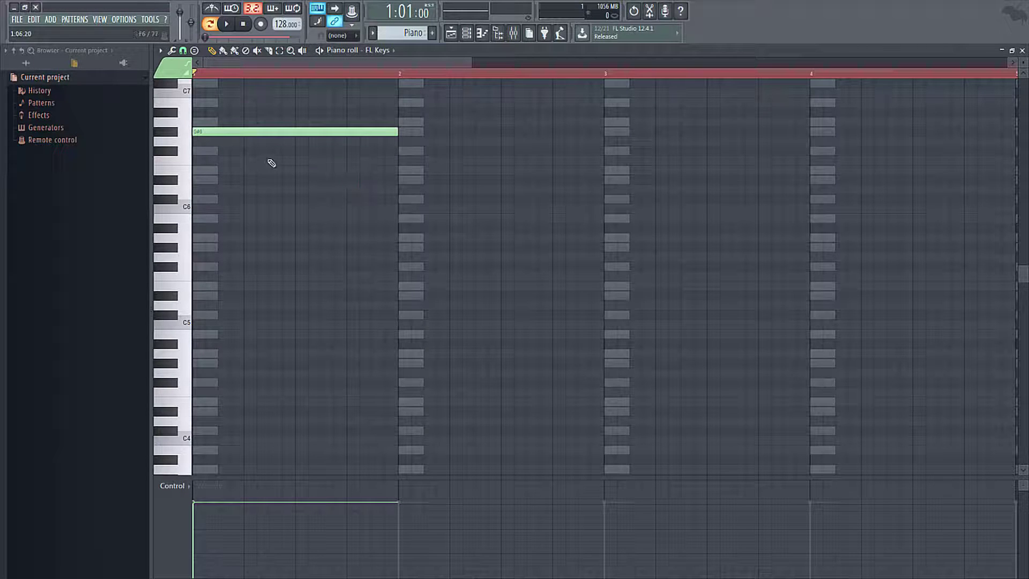
Try a one-bar F6 note and delete it, and add one-bar B5 and E5 notes below G#6 in bar 1.
drag(271, 160, 204, 159)
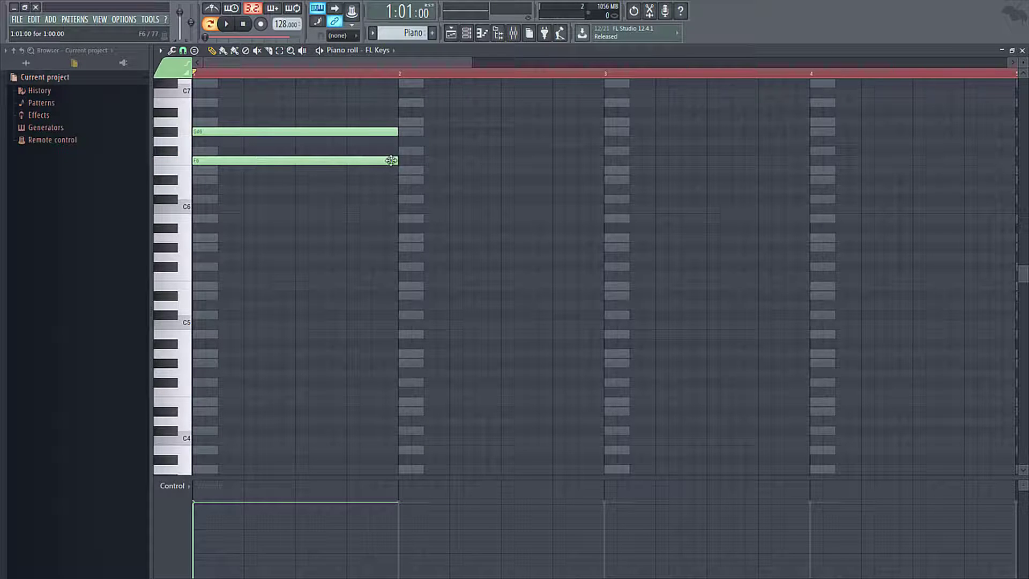
right_click(367, 161)
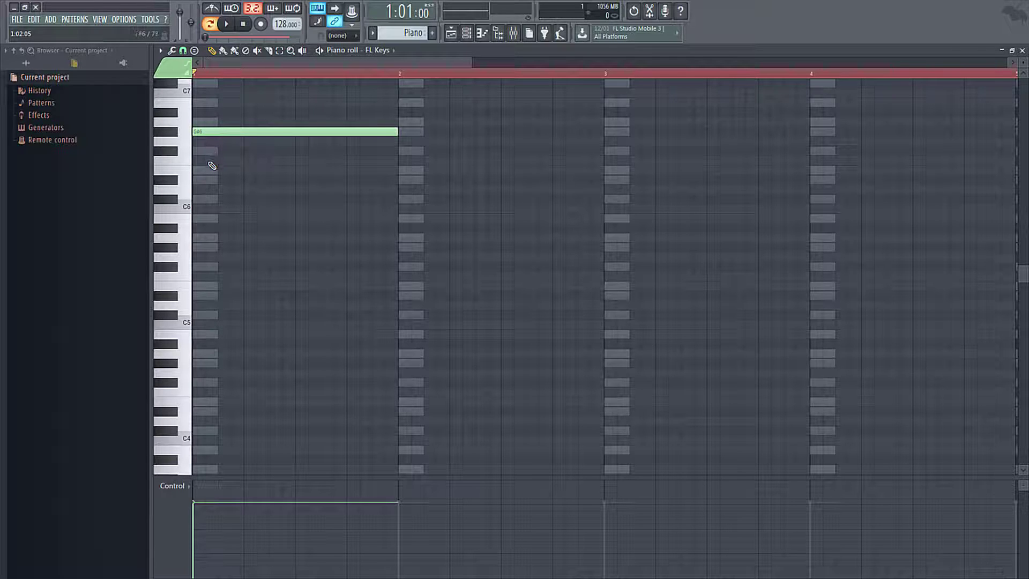
click(202, 219)
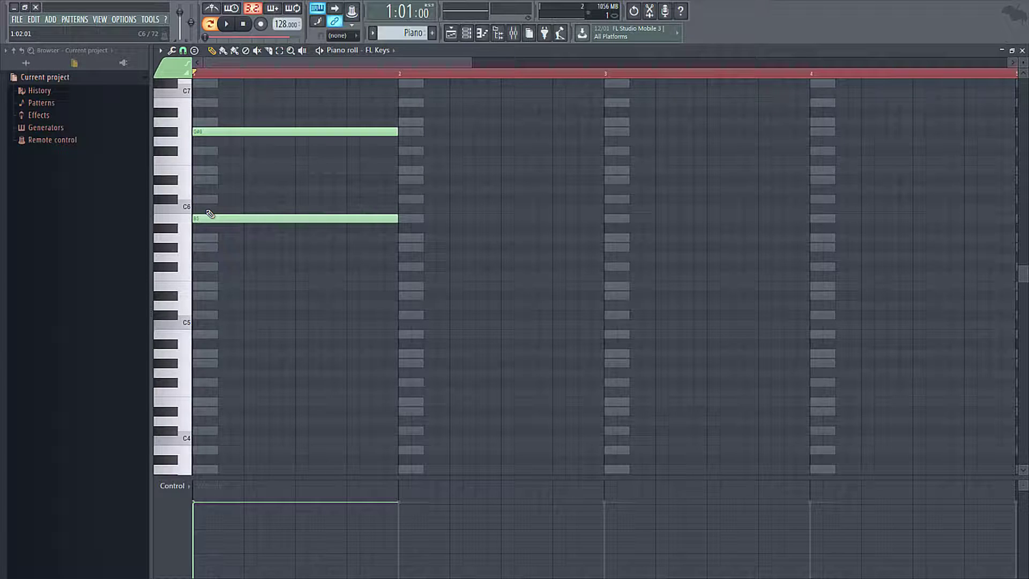
click(198, 286)
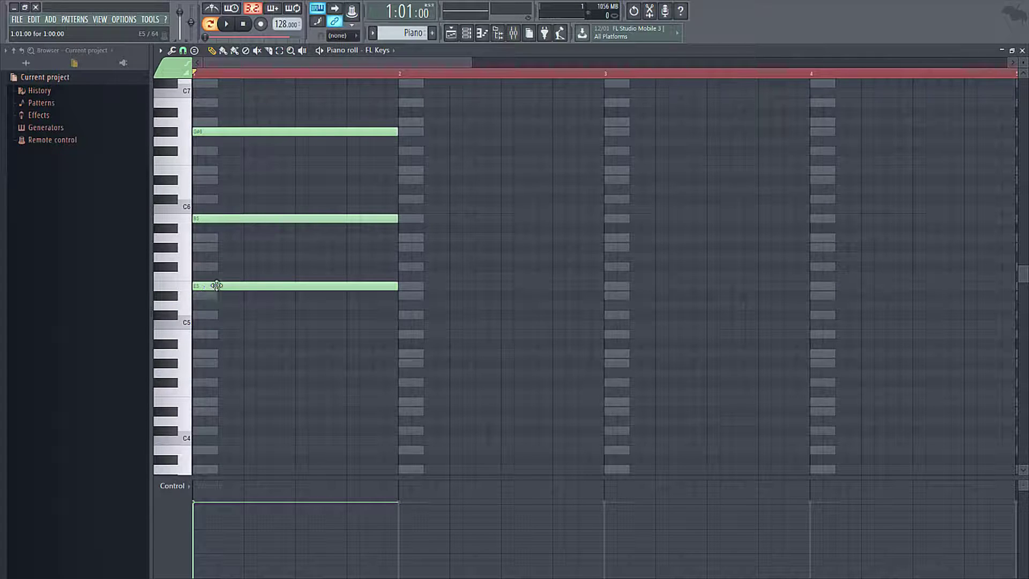
Audition the bar 1 notes with the Playback tool and return to the Draw tool.
key(y)
drag(280, 245, 279, 244)
key(p)
key(y)
click(282, 247)
key(p)
Add a one-bar E4 note at the start of bar 1 as the chord's bass and play back the chord.
click(229, 286)
click(200, 402)
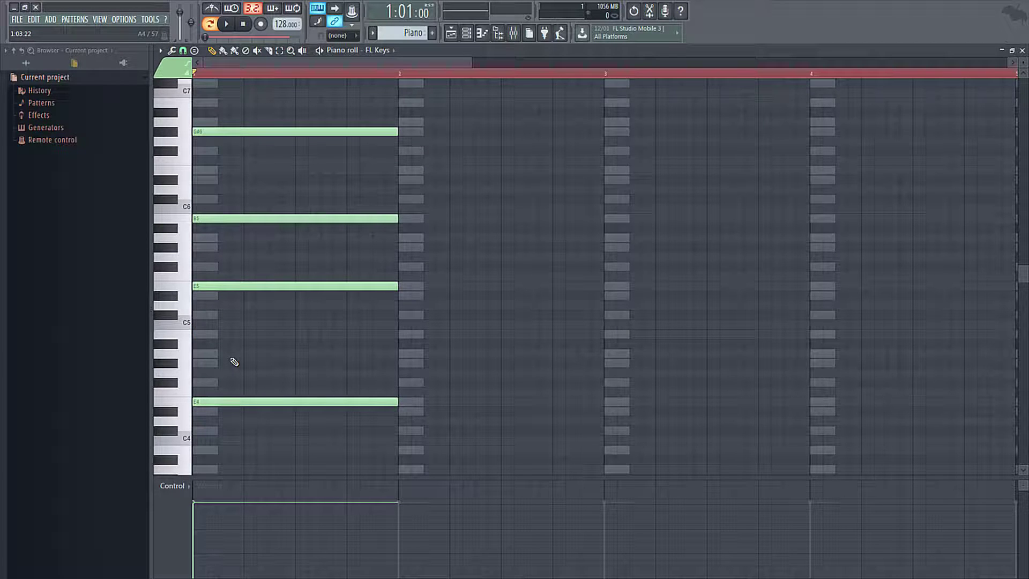
key(space)
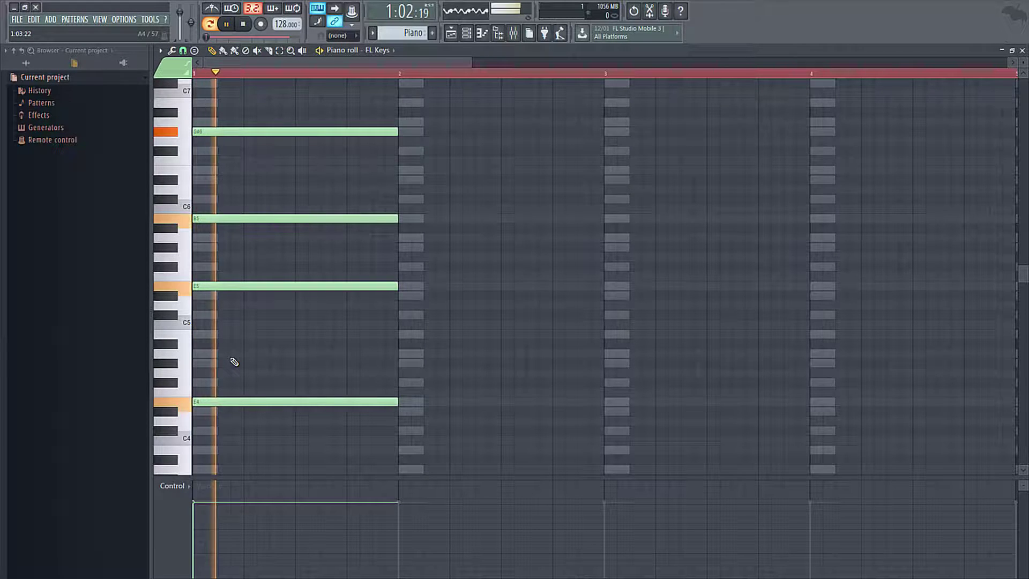
key(space)
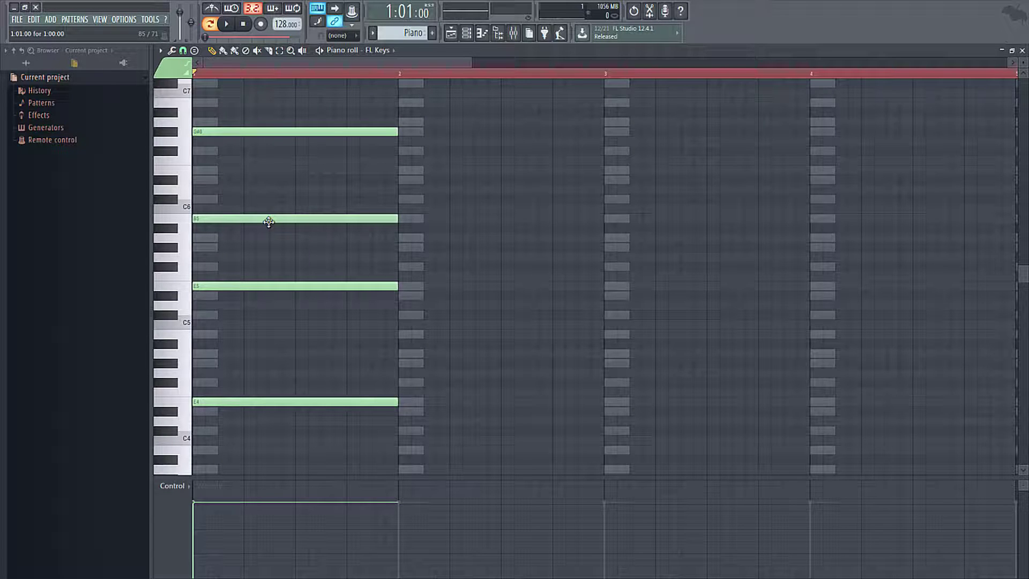
Copy the whole bar 1 chord to bar 2, three semitones higher, and deselect the notes.
key(ctrl+a)
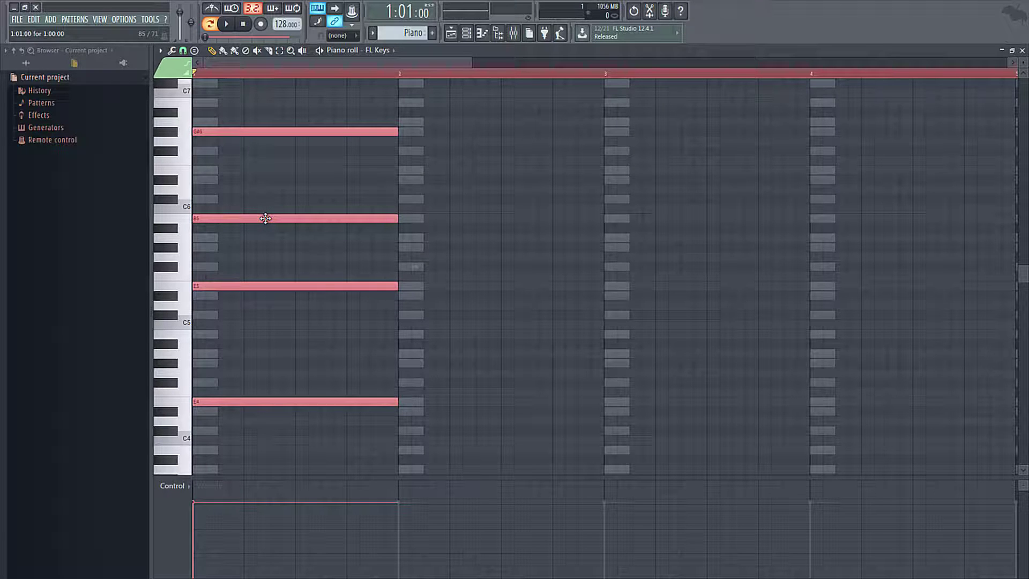
drag(265, 218, 472, 185)
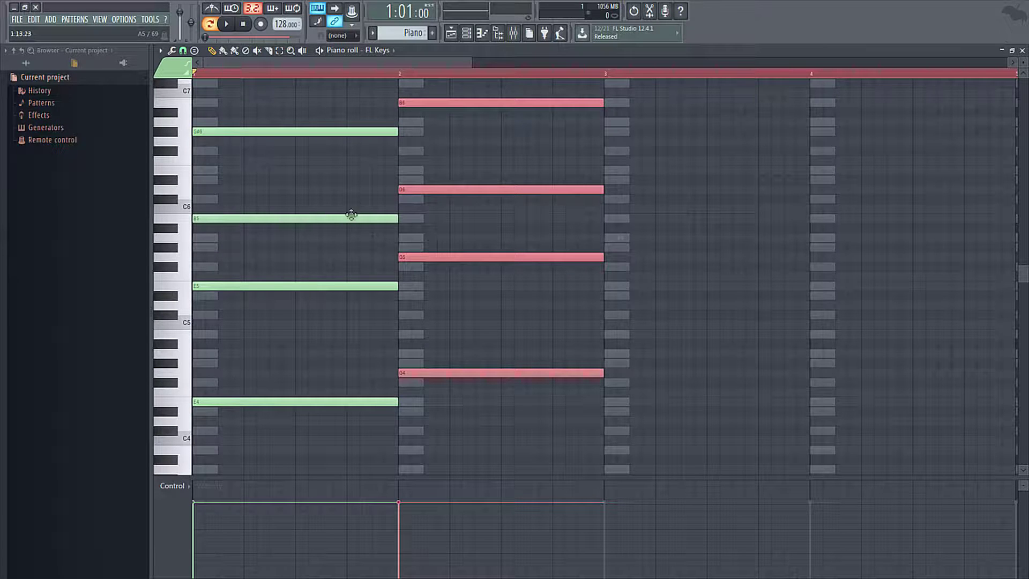
click(356, 191)
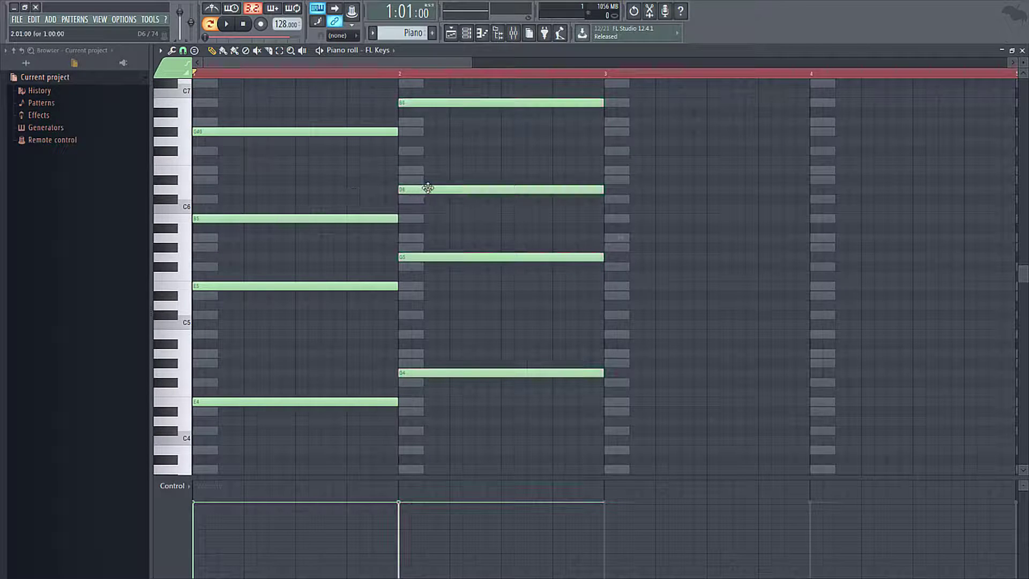
Raise the bar 2 chord's lower three notes to D#6, G#5 and G#4, and play back both chords.
click(428, 179)
drag(428, 179, 427, 172)
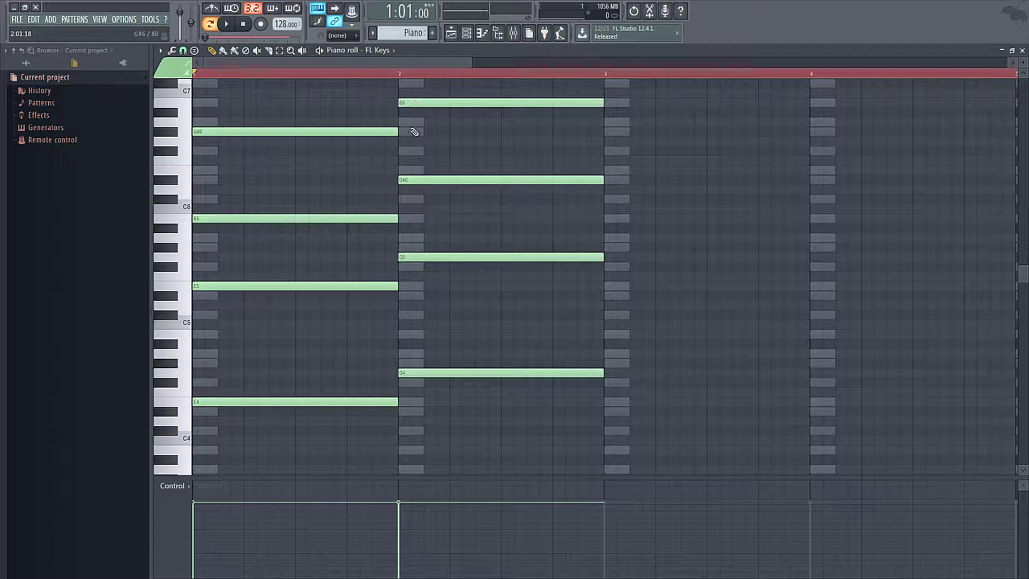
drag(451, 255, 456, 248)
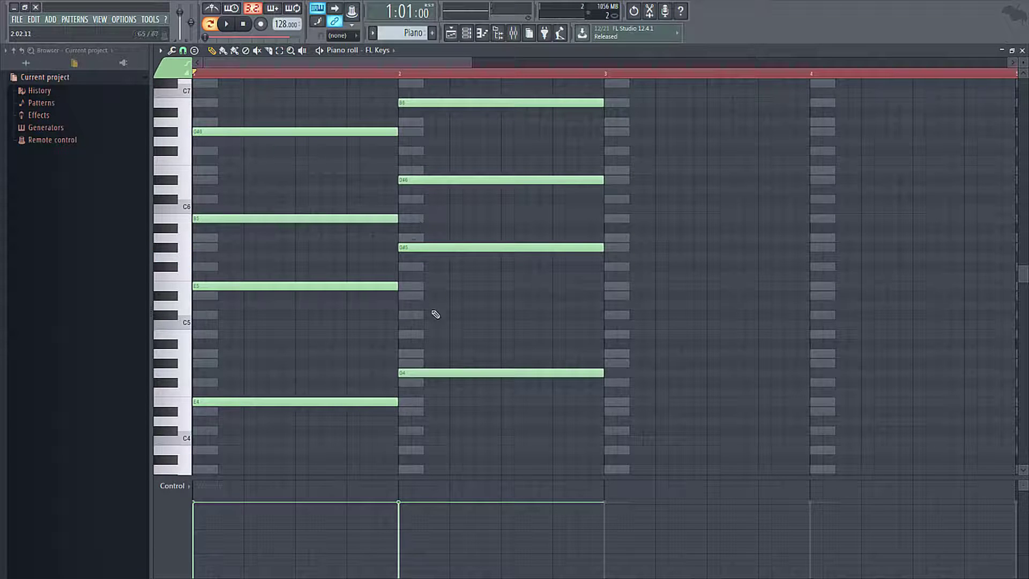
drag(478, 371, 477, 362)
key(space)
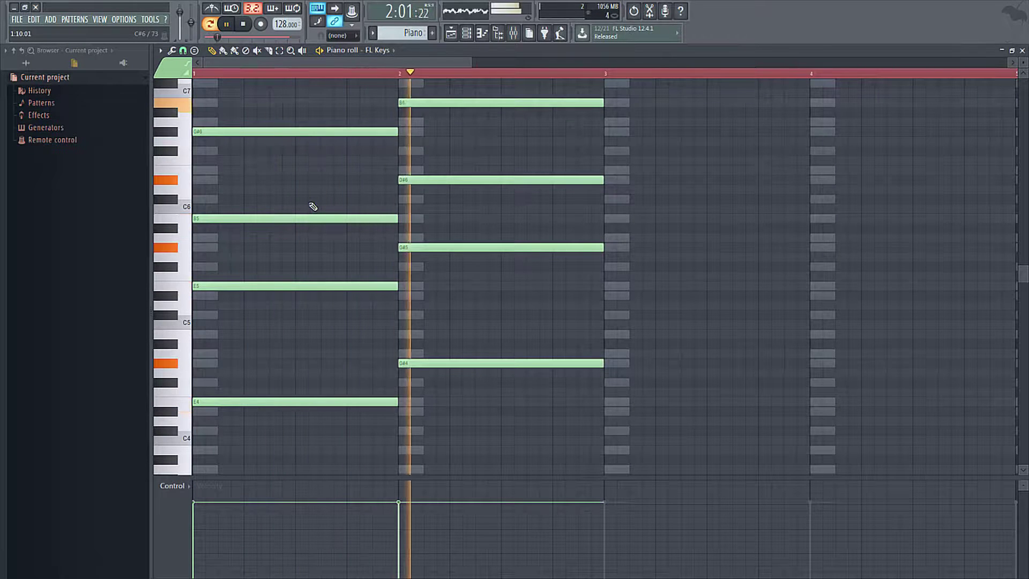
key(space)
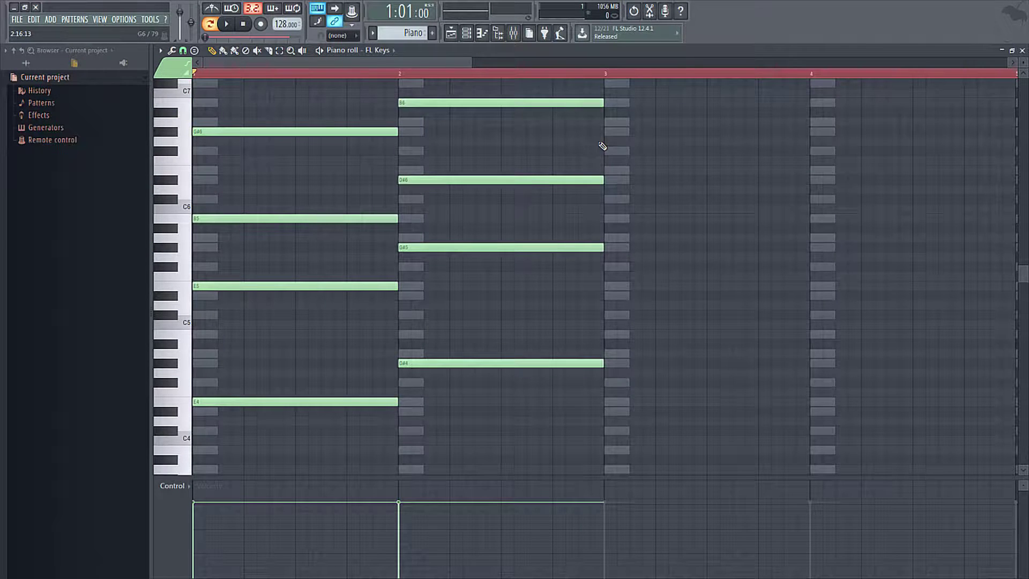
Add a chord of one-bar notes D#7, F#6, B5 and B4 at the start of bar 3.
scroll(499, 168, up, 2)
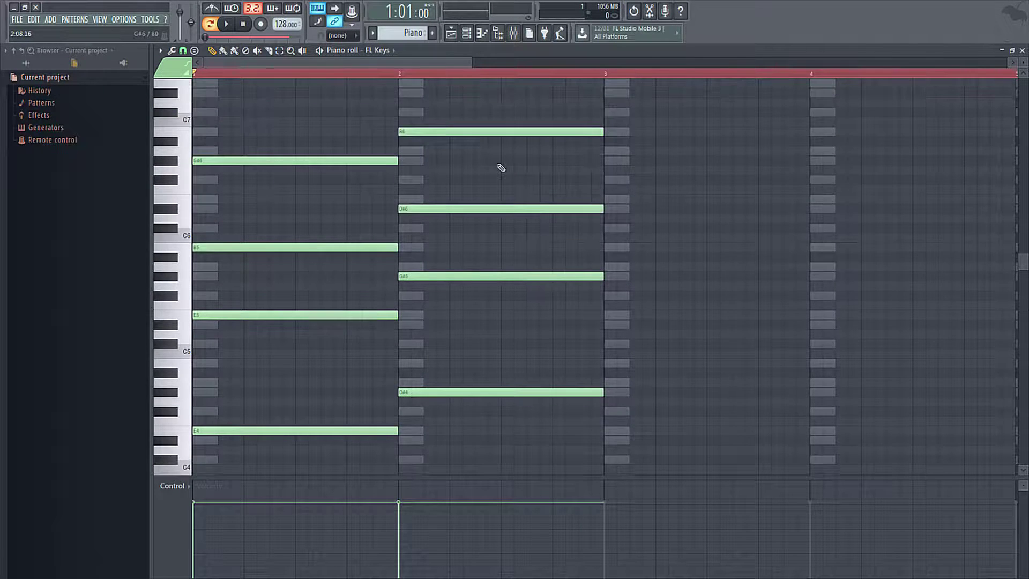
click(609, 95)
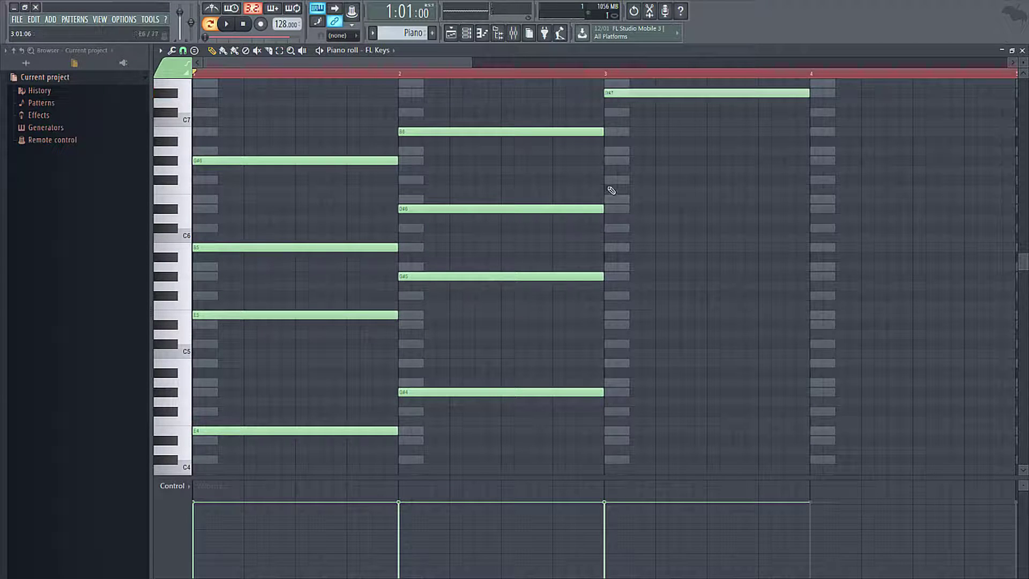
click(609, 181)
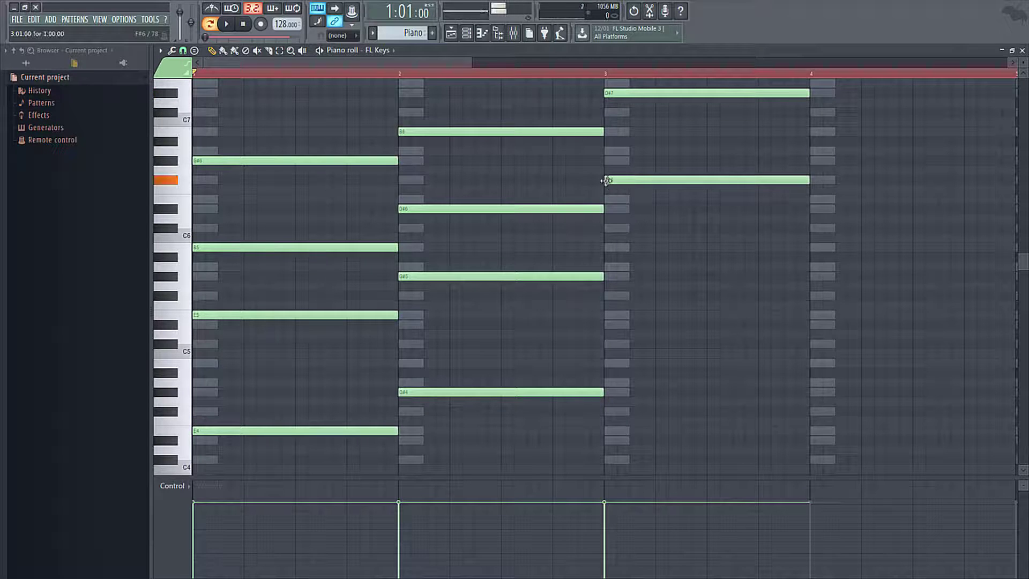
click(609, 248)
click(609, 364)
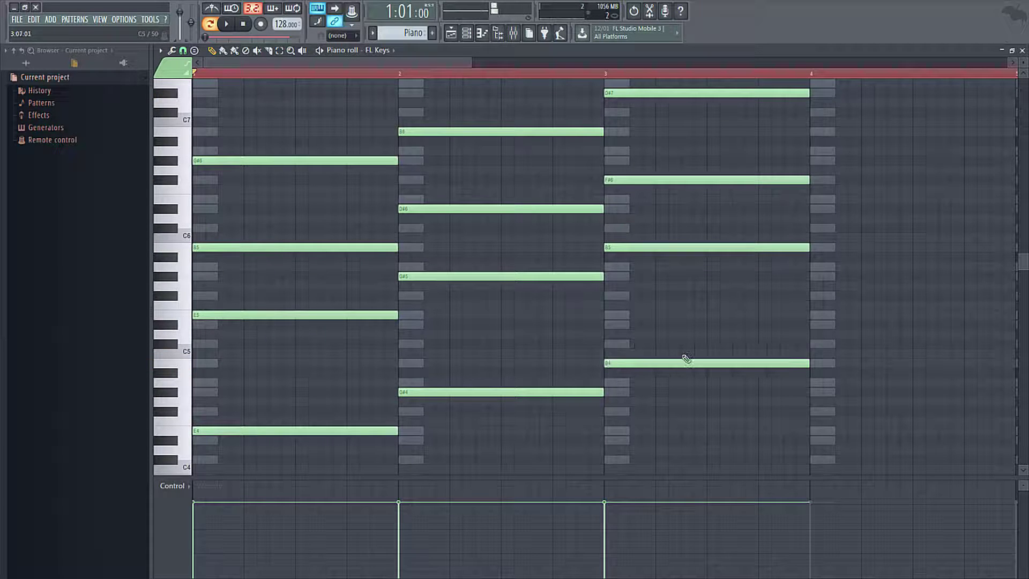
Add a chord of one-bar notes C#7, E6, A5 and A4 at the start of bar 4, and play the four-bar progression.
click(815, 113)
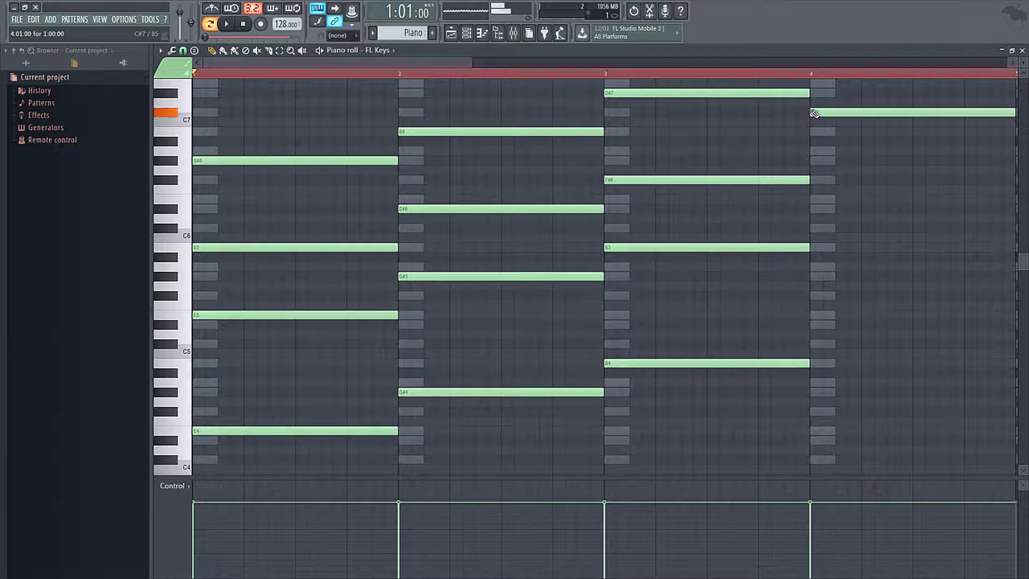
click(816, 200)
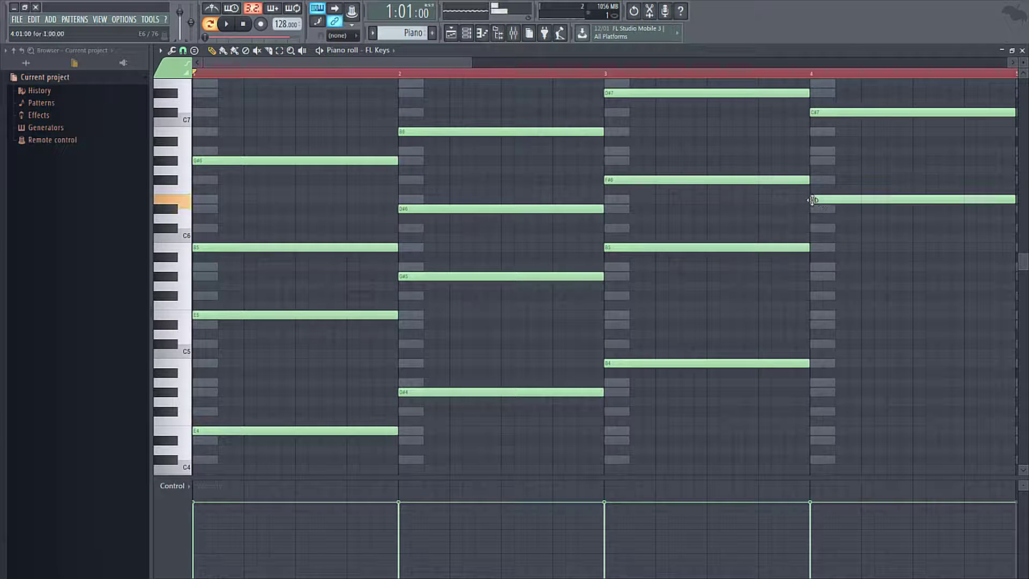
click(815, 268)
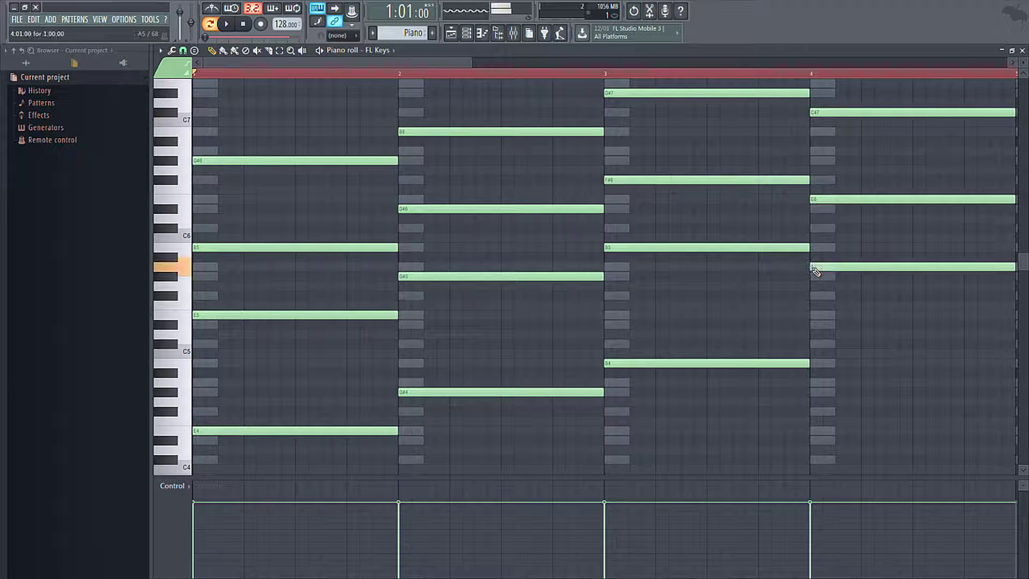
click(816, 346)
drag(829, 348, 835, 386)
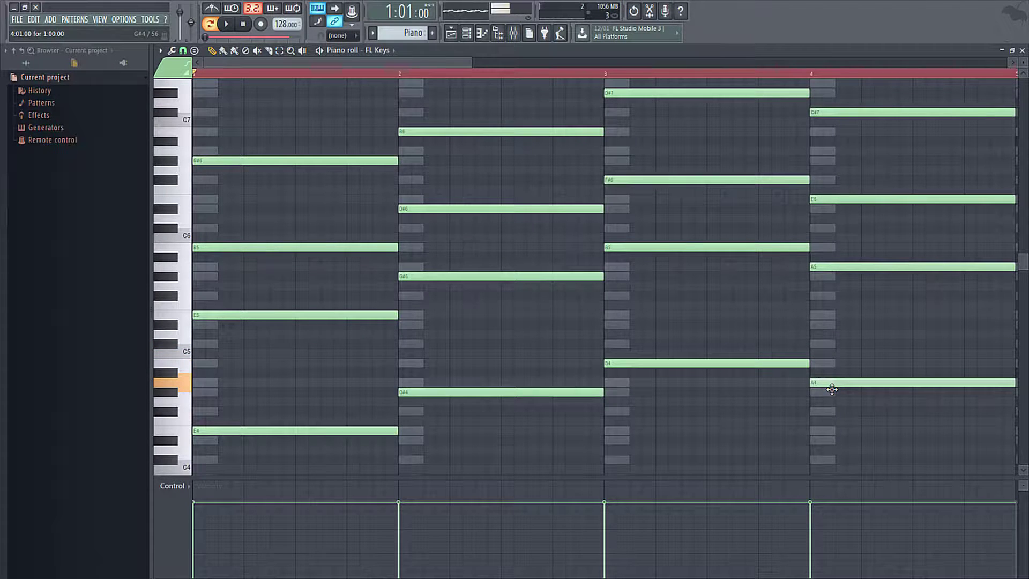
key(space)
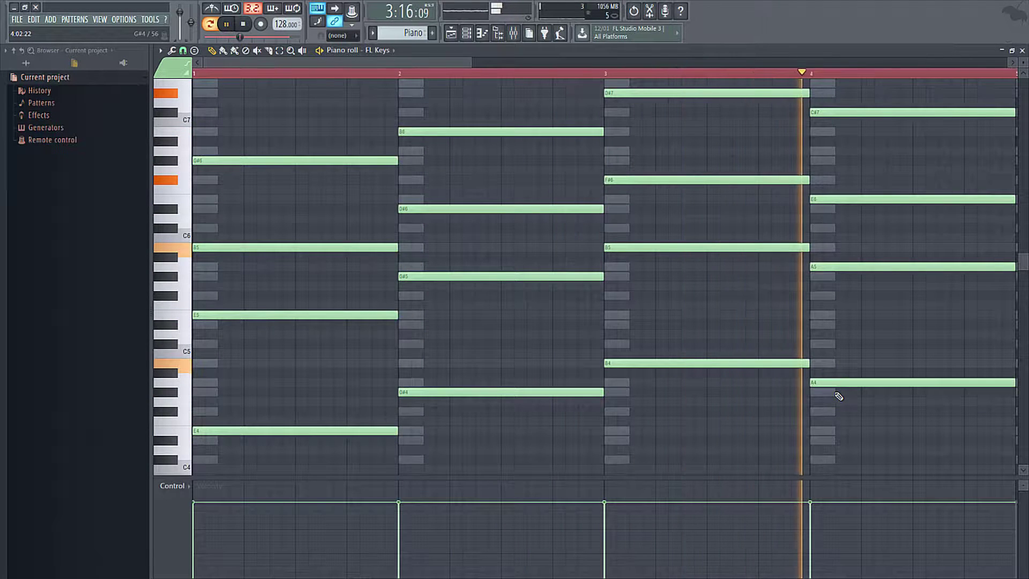
key(space)
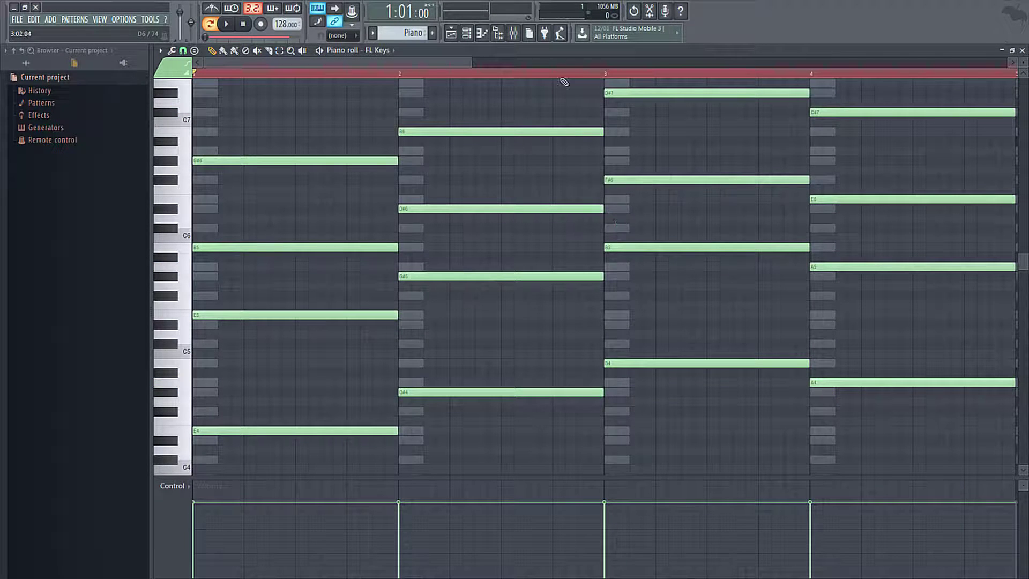
Copy the four-bar chord progression to bars 5 through 8, deselect the notes and close the piano roll.
drag(433, 59, 400, 15)
scroll(487, 110, down, 4)
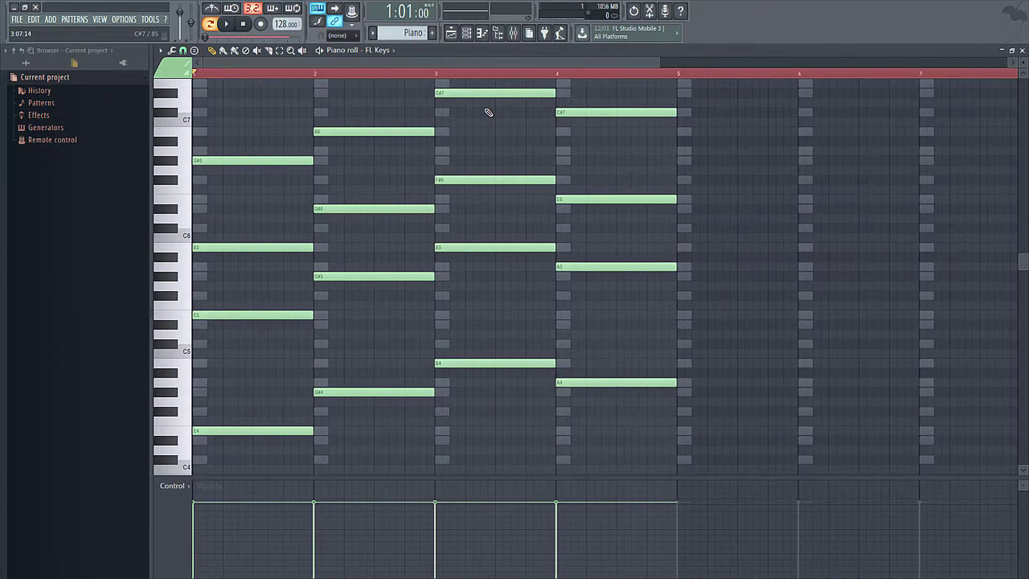
scroll(489, 112, down, 3)
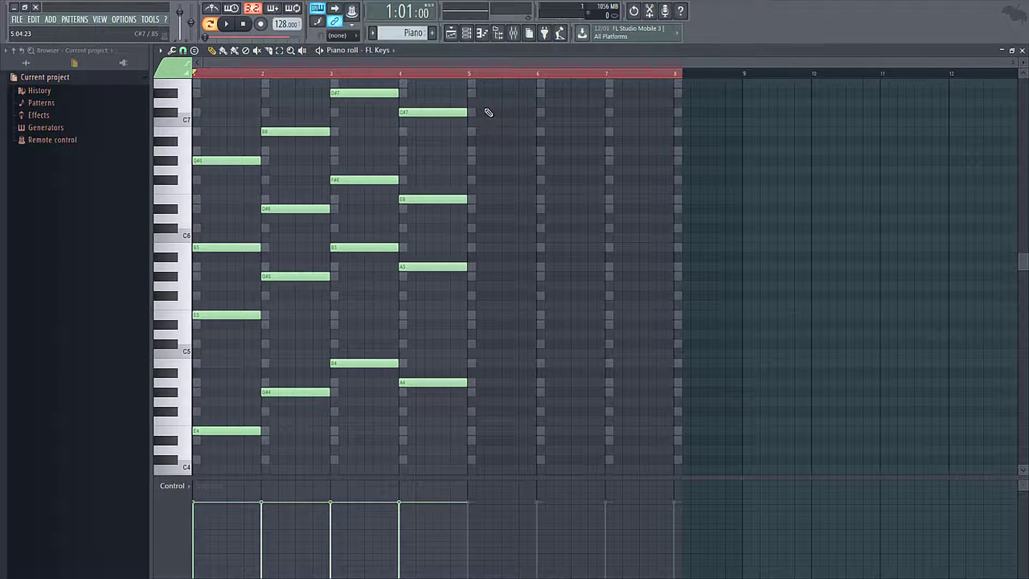
key(ctrl+a)
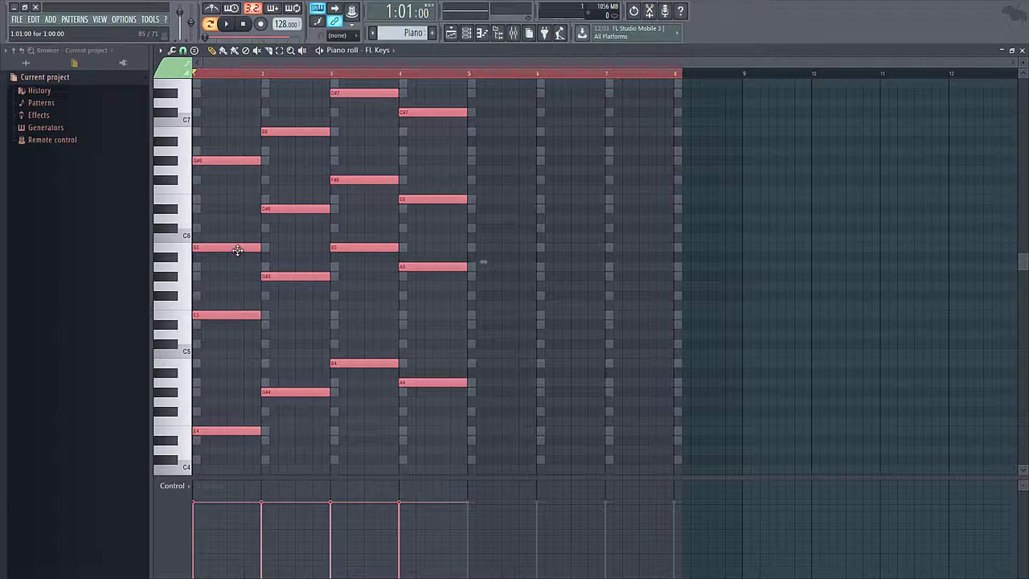
drag(237, 250, 511, 264)
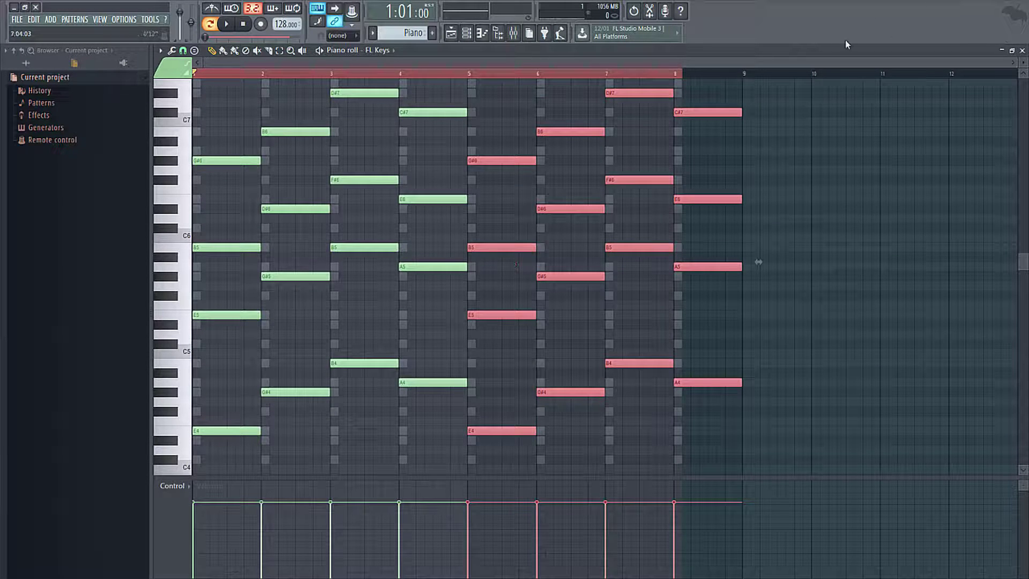
drag(640, 73, 648, 74)
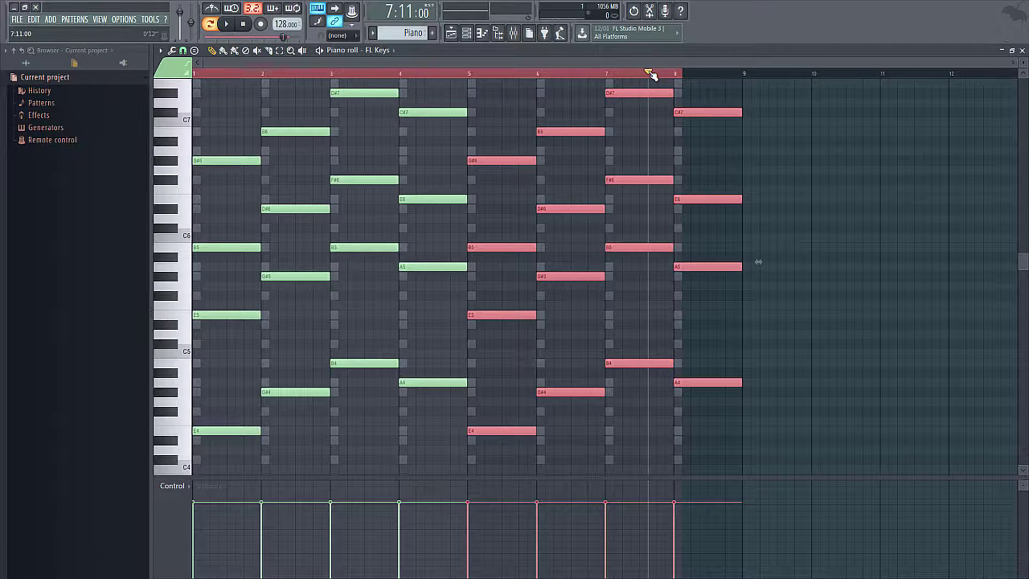
key(ctrl+d)
click(1021, 50)
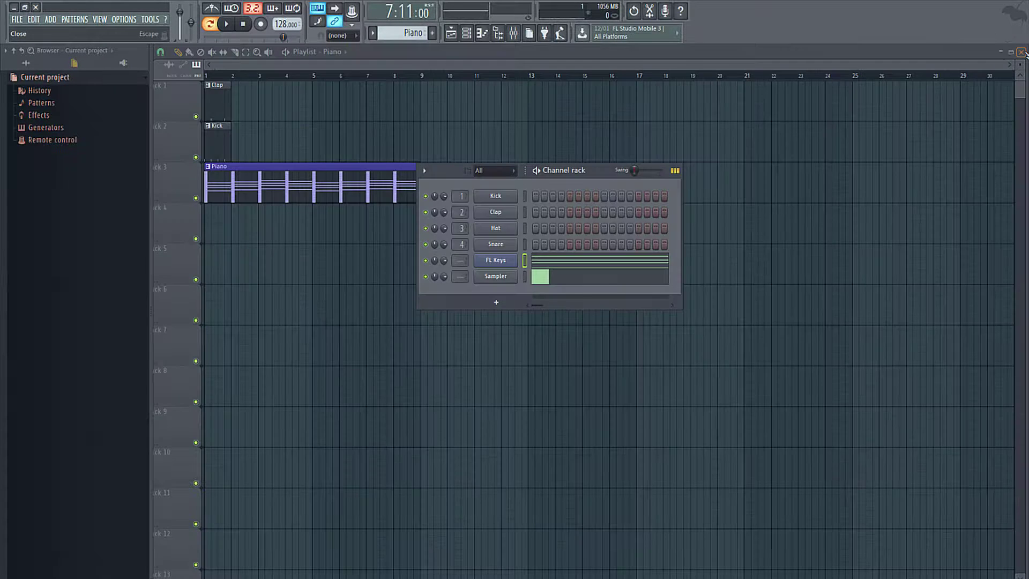
Paint the Clap pattern across bars 2 to 8 on playlist track 1.
drag(592, 172, 622, 305)
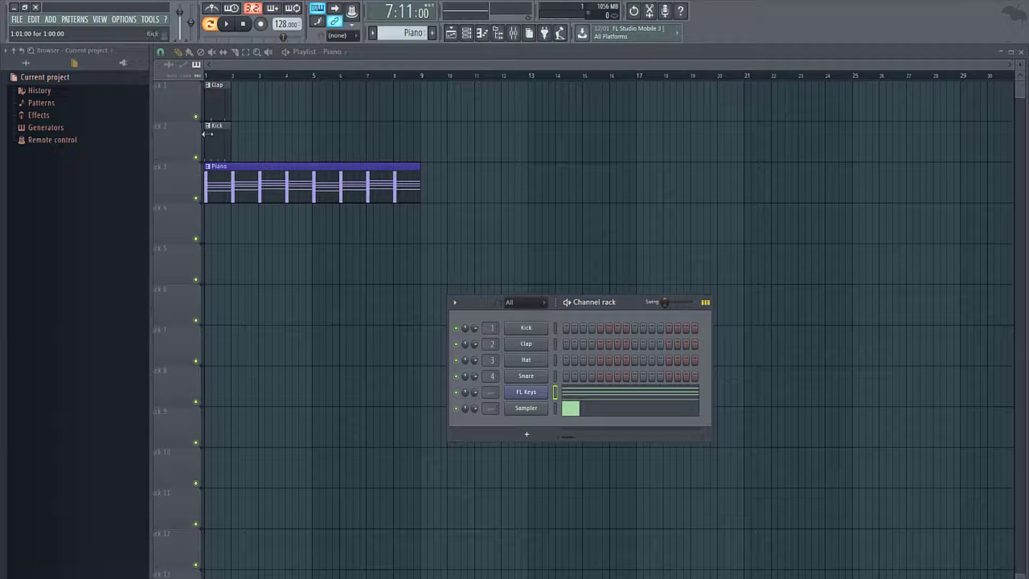
click(191, 52)
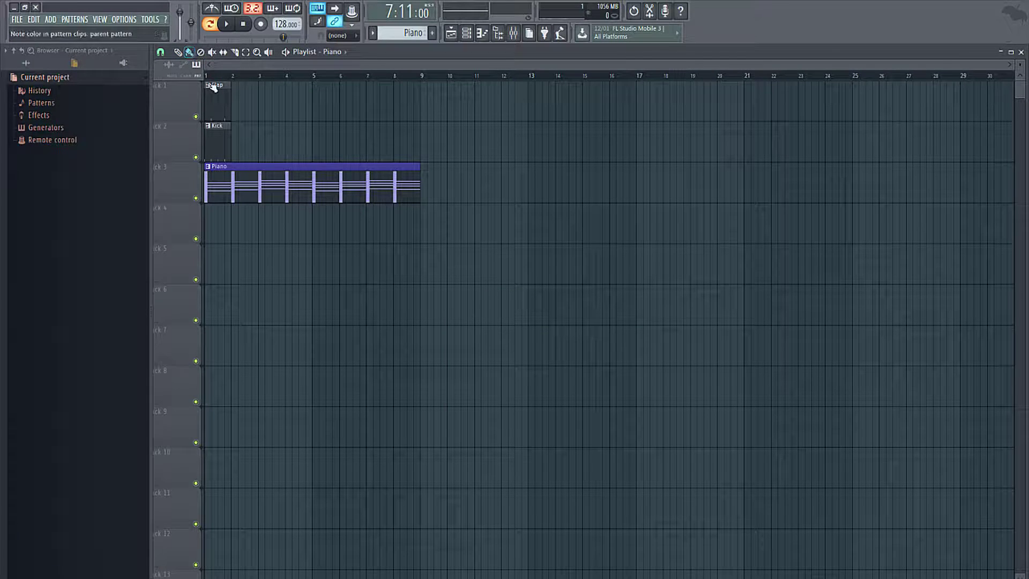
click(222, 99)
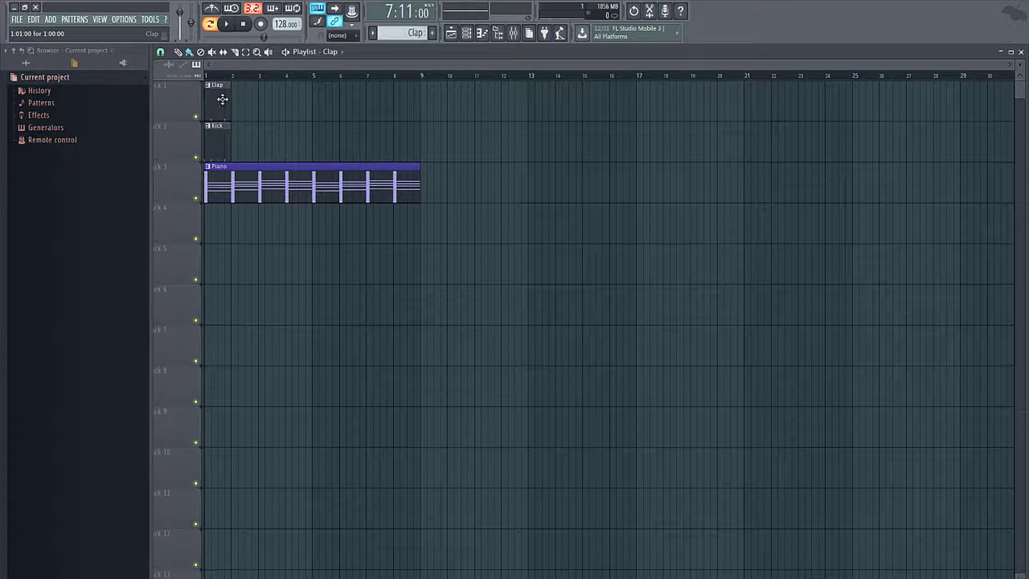
drag(235, 101, 408, 125)
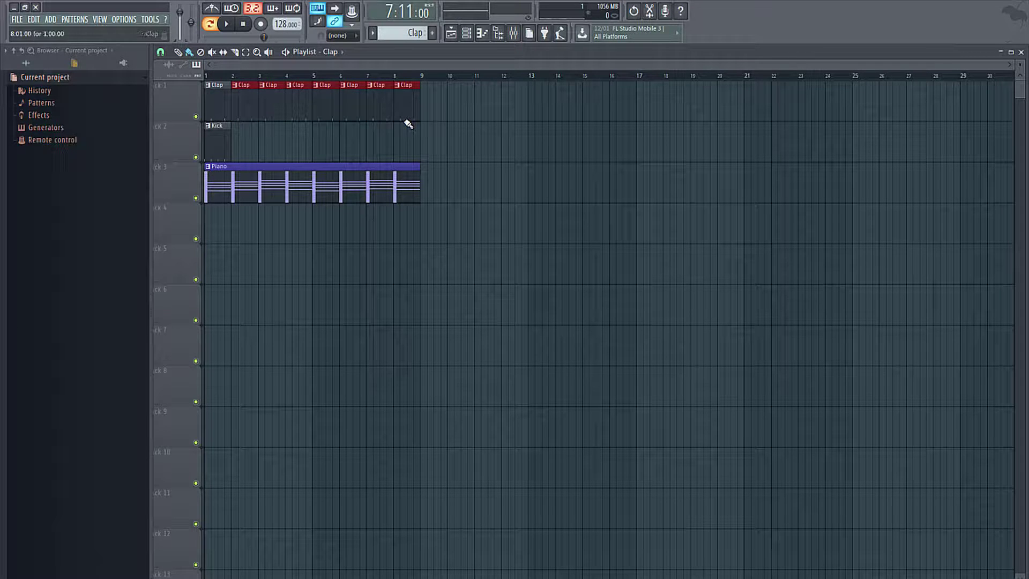
Paint the Kick pattern across bars 2 to 8 on playlist track 2 and play back the arrangement.
click(222, 131)
click(239, 138)
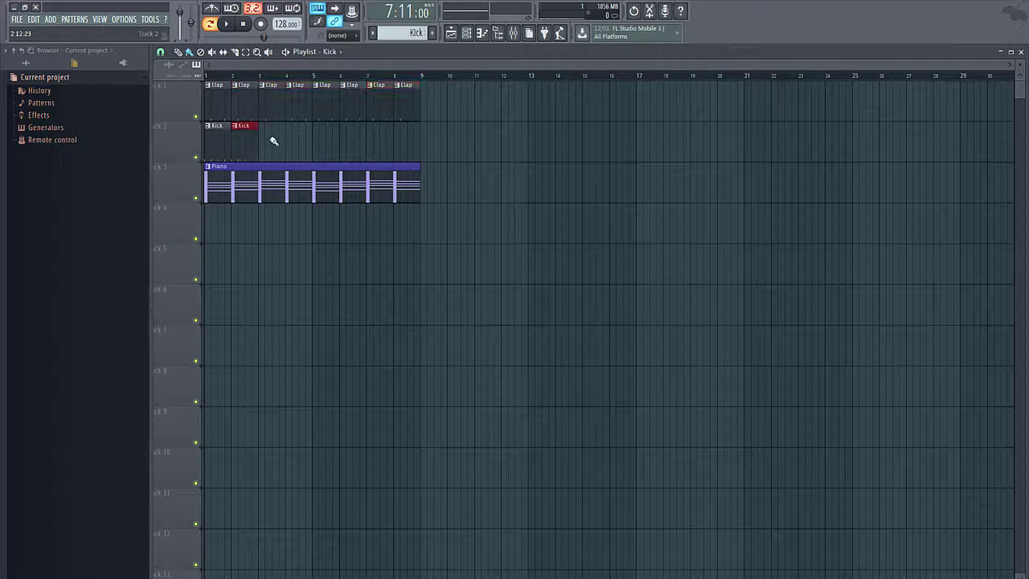
drag(274, 141, 407, 155)
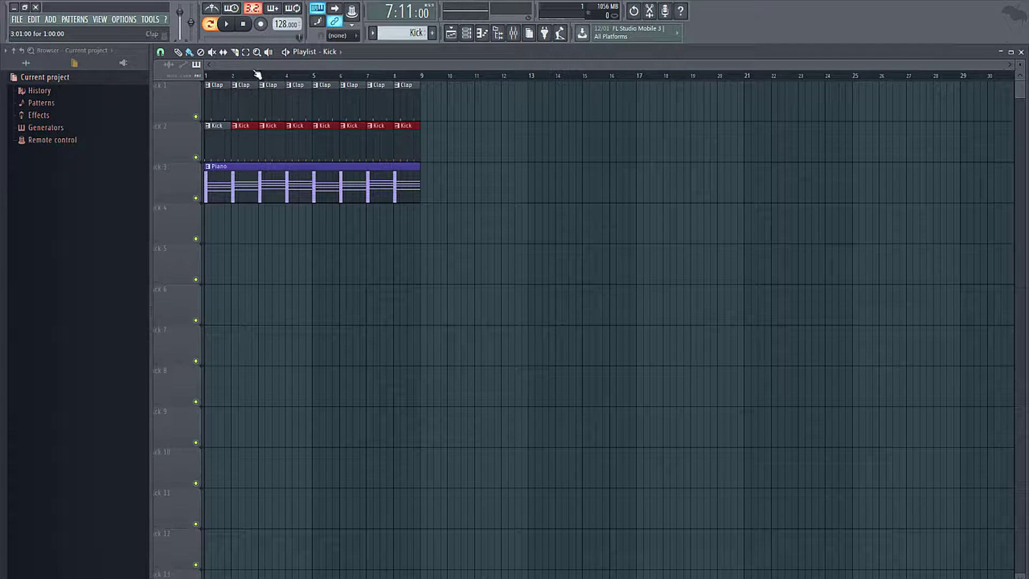
click(214, 25)
key(space)
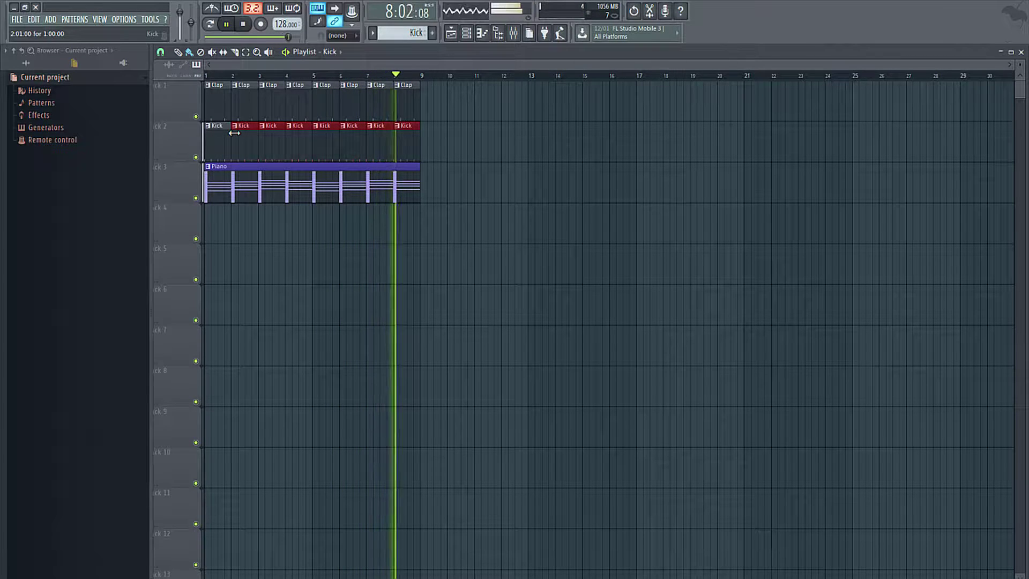
key(space)
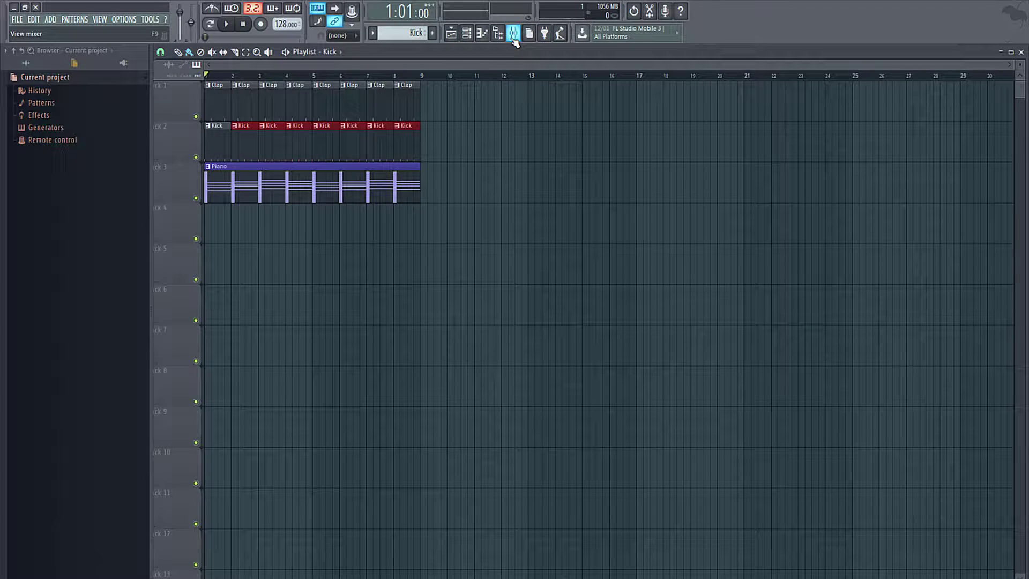
With the mixer open, route the FL Keys channel to mixer track 3 and play back the song.
click(467, 33)
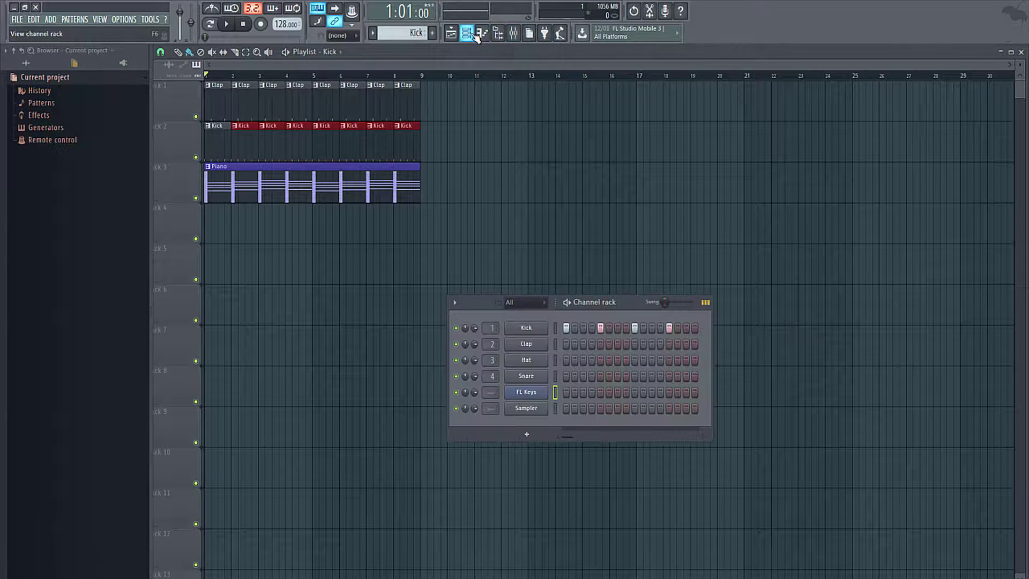
drag(615, 298, 608, 149)
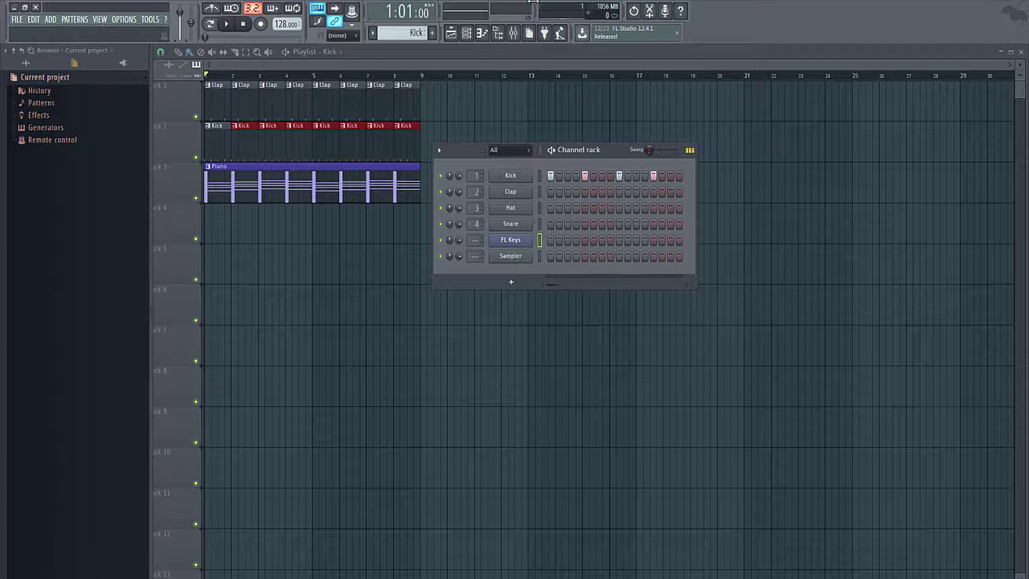
drag(618, 145, 608, 119)
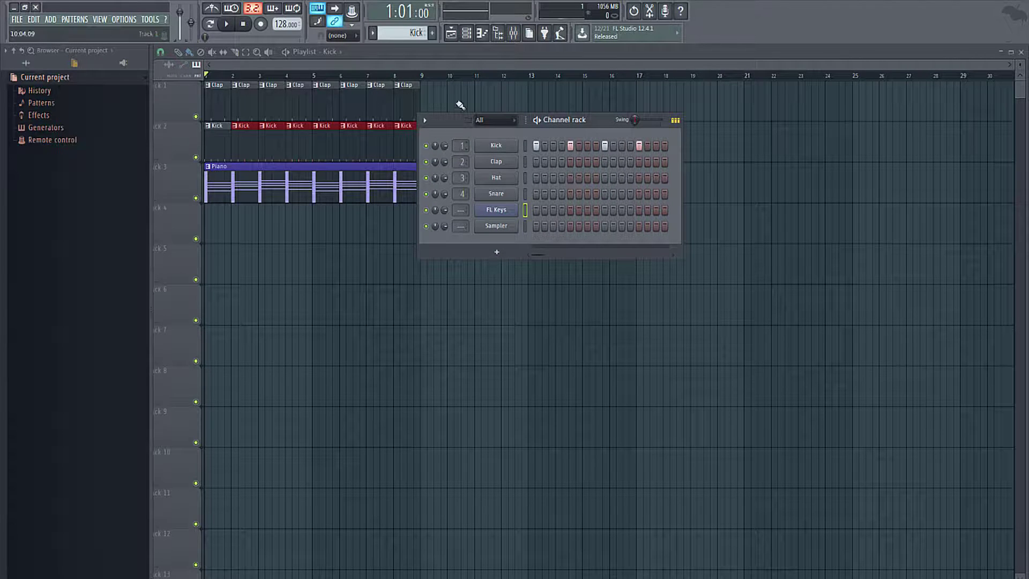
click(517, 34)
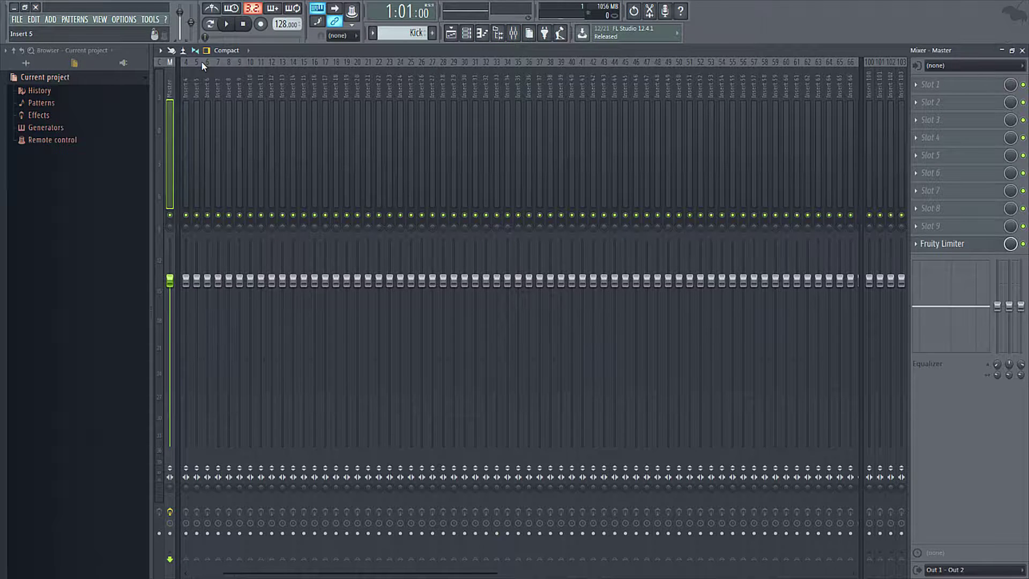
scroll(246, 148, up, 3)
click(468, 34)
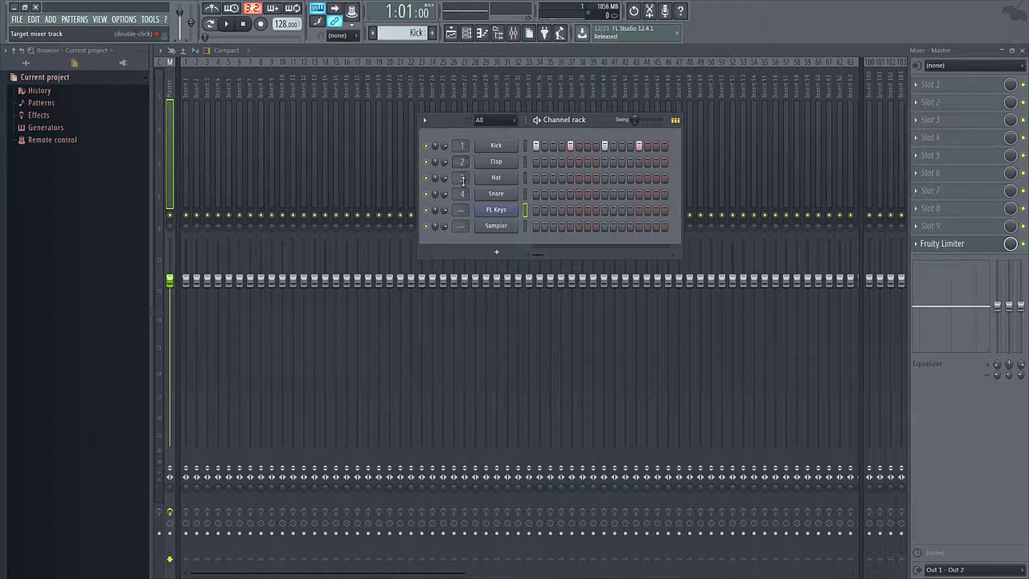
drag(460, 210, 460, 195)
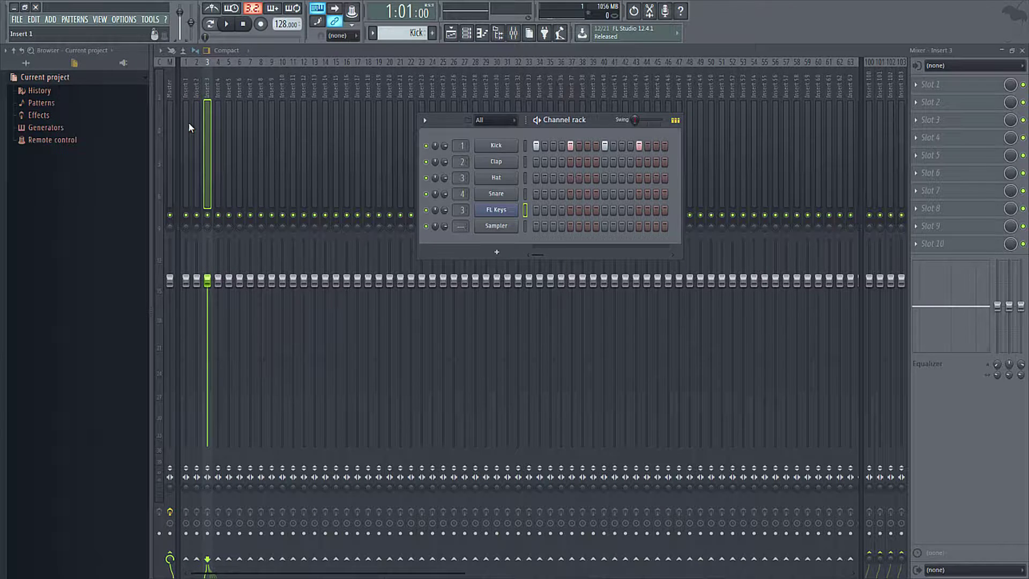
key(space)
key(space)
Solo Insert 3 and Insert 2 in turn while playing the song, and unmute all mixer tracks again.
click(208, 215)
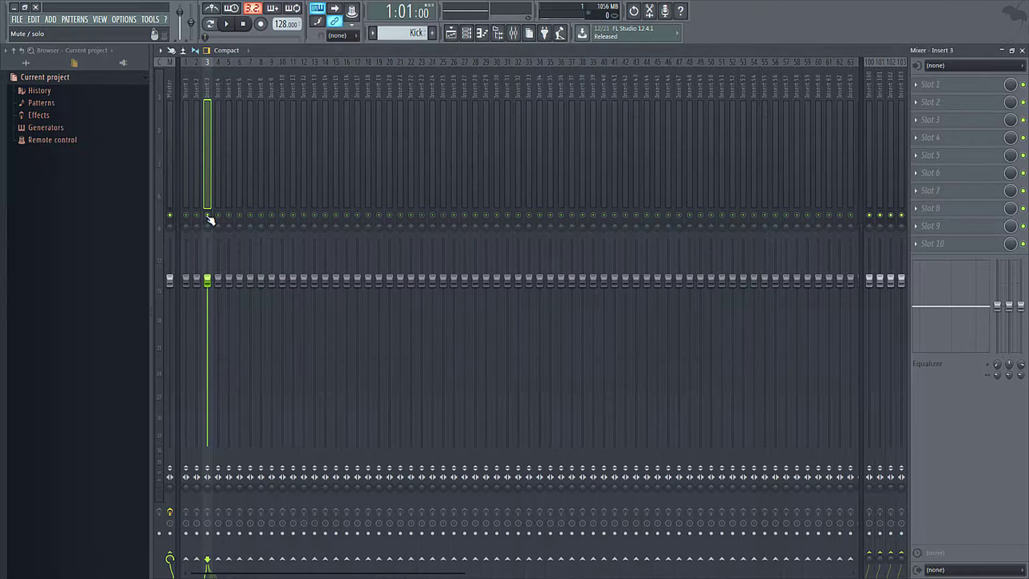
key(space)
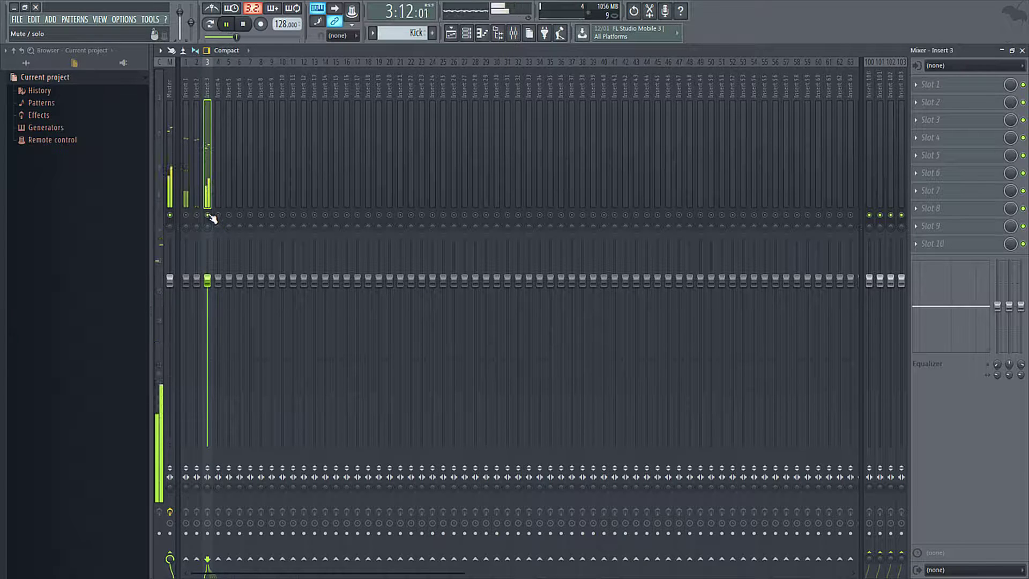
key(space)
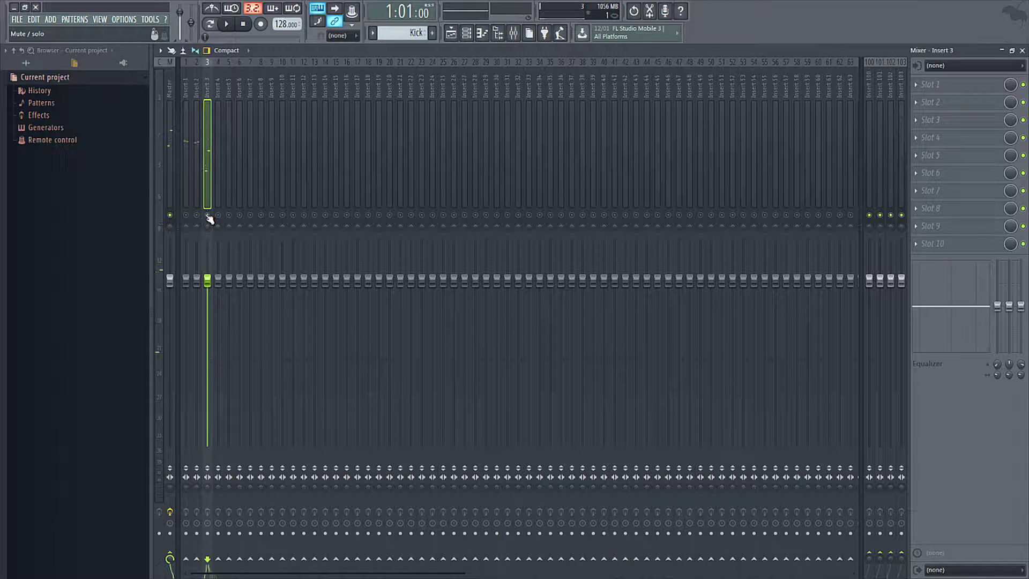
key(space)
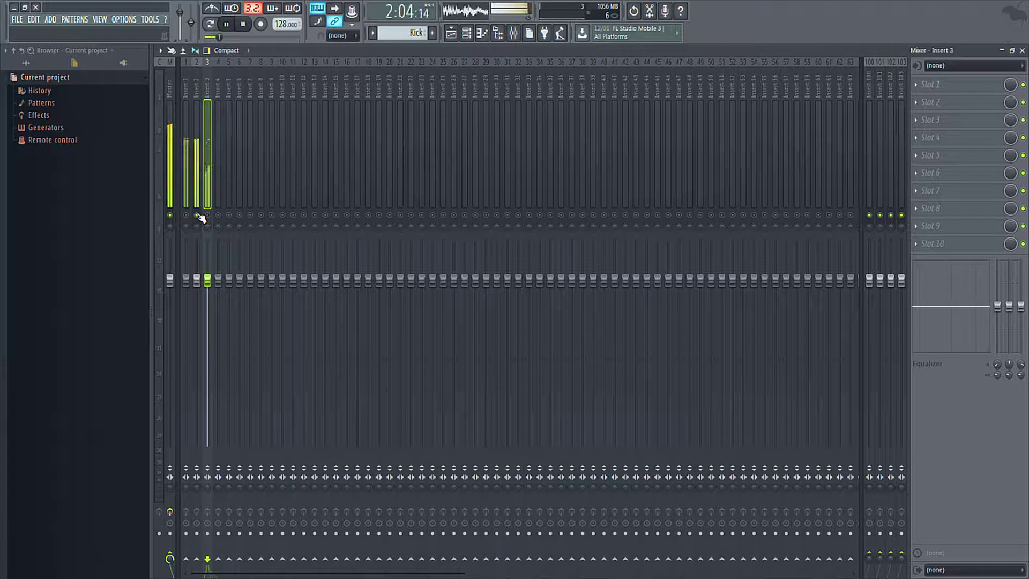
key(space)
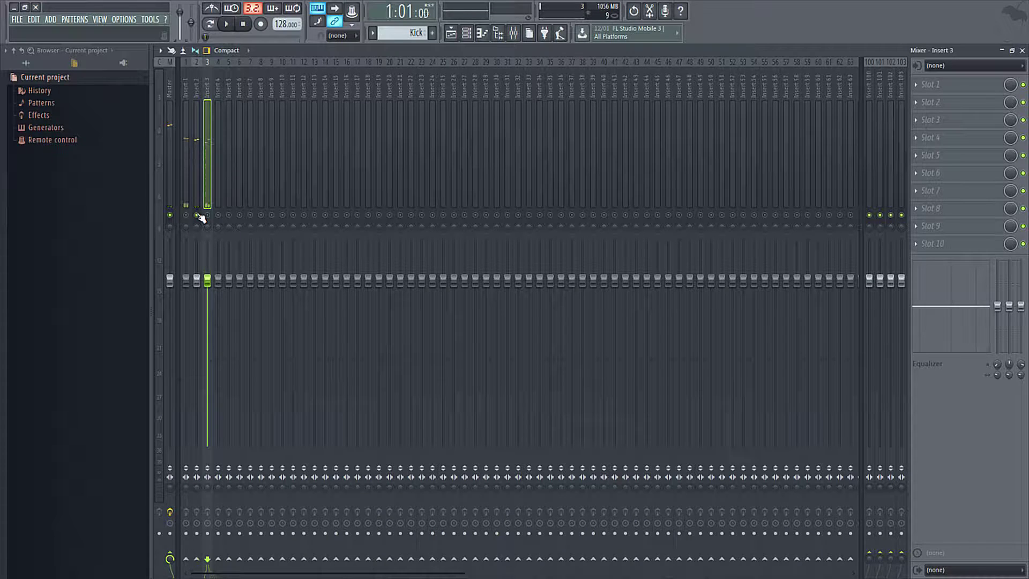
right_click(198, 215)
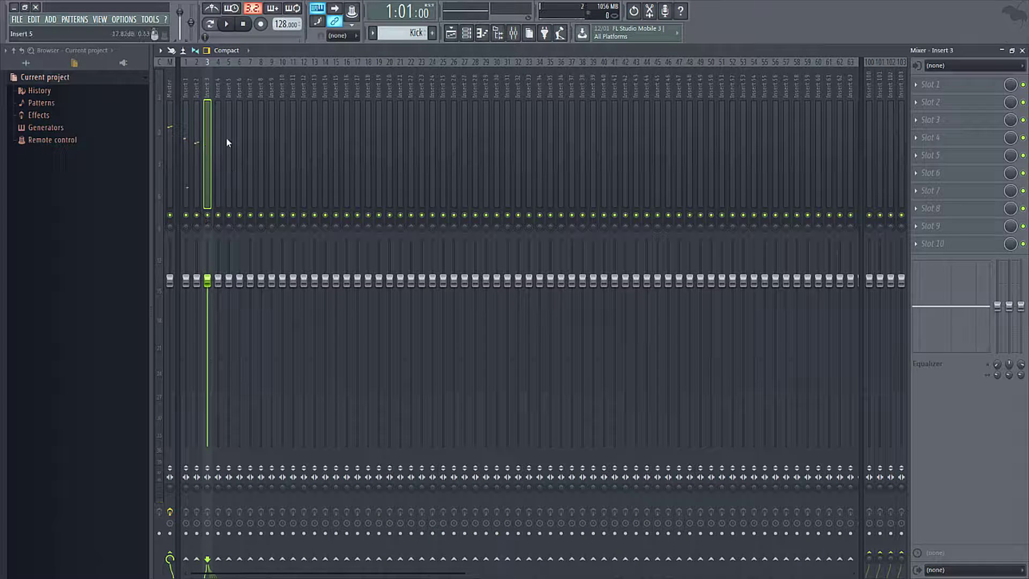
While the song plays, lower the volume of Insert 1 and bring Insert 2 down to about 78% (-5.2 dB).
click(187, 83)
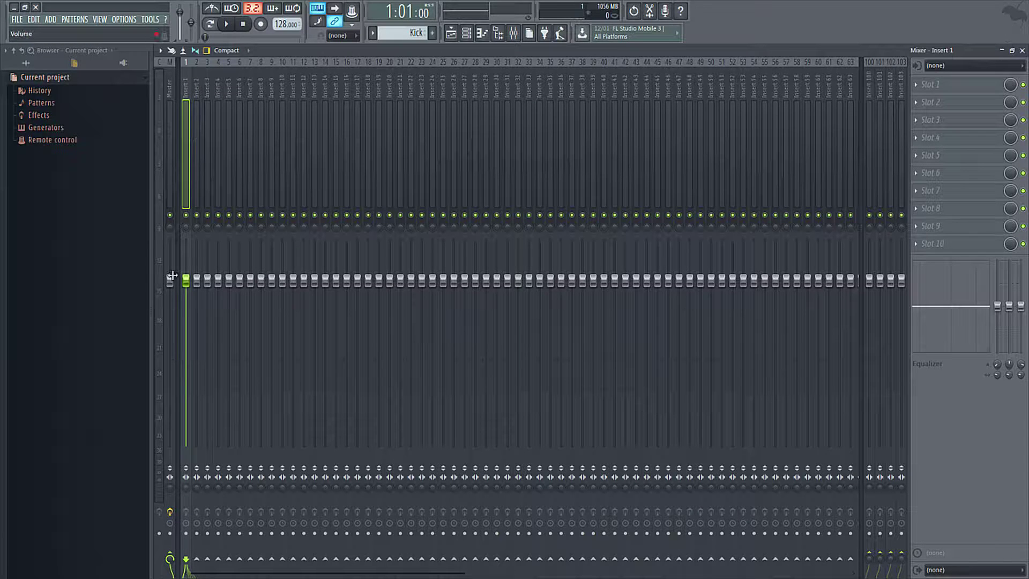
key(Left)
key(Right)
drag(186, 280, 186, 316)
key(space)
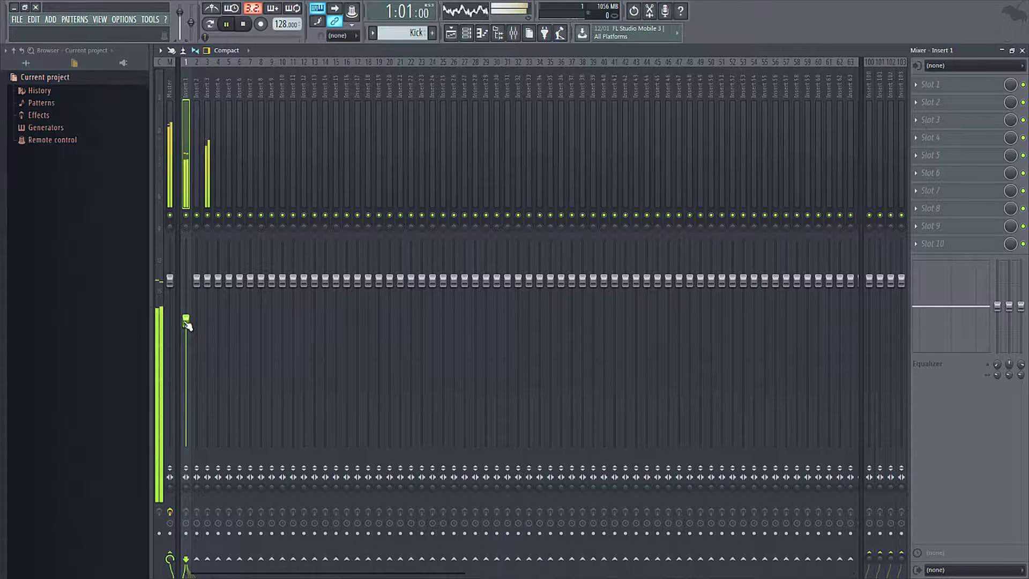
drag(202, 283, 185, 328)
click(197, 318)
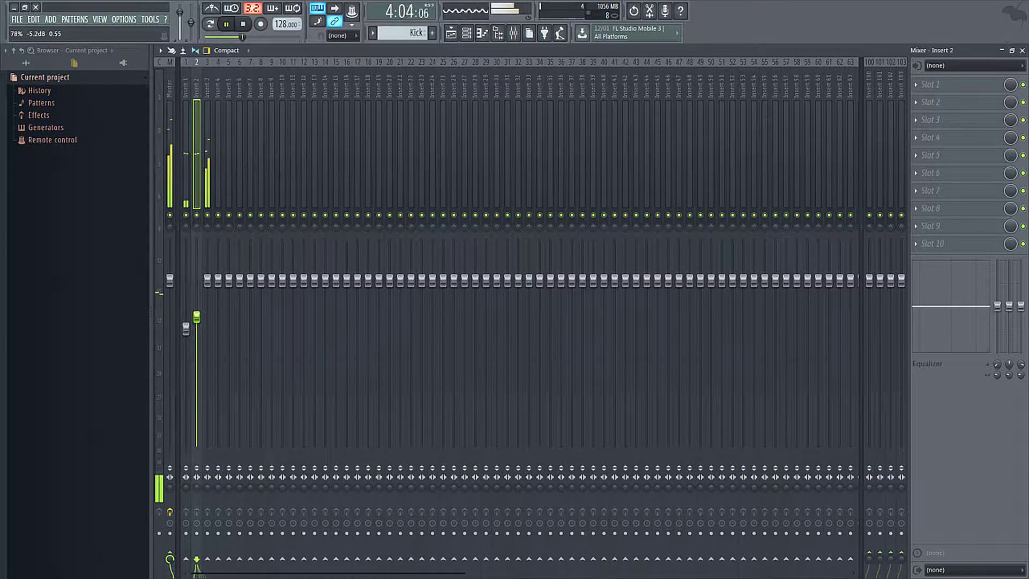
key(space)
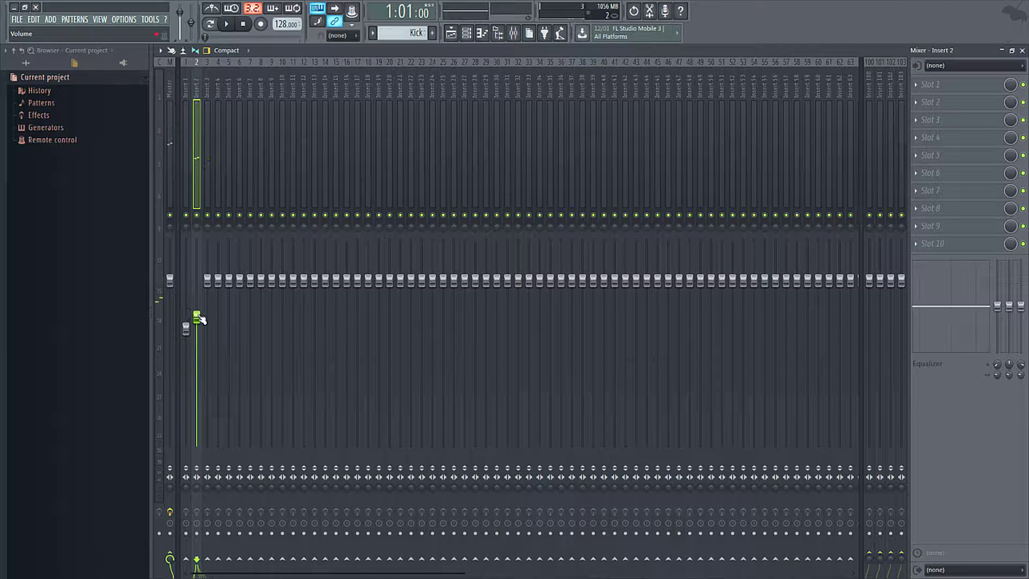
Lower Insert 2 and Insert 1 a little further, reduce Insert 3 slightly and play back the mix.
click(198, 317)
drag(189, 329, 186, 335)
click(214, 281)
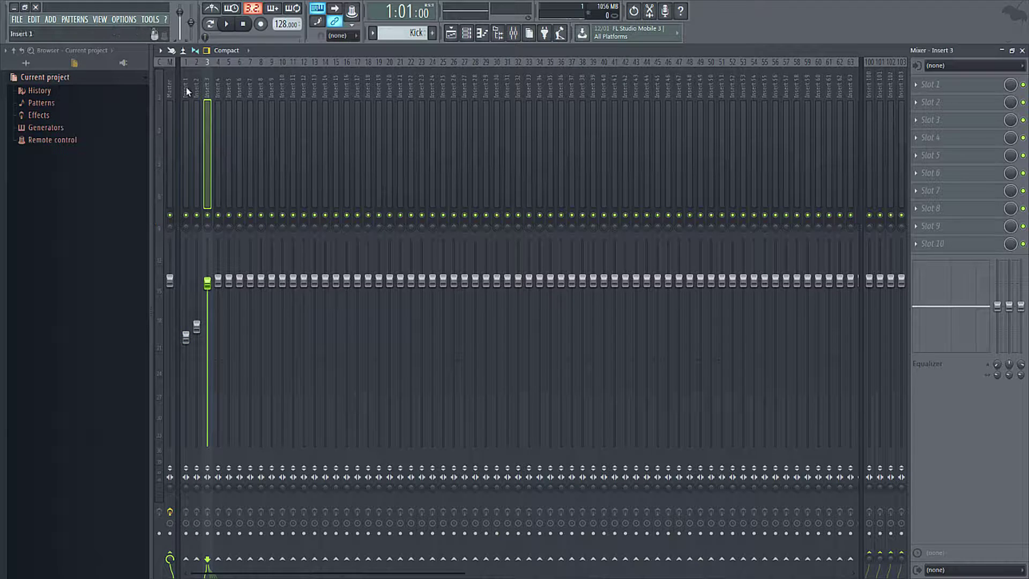
key(space)
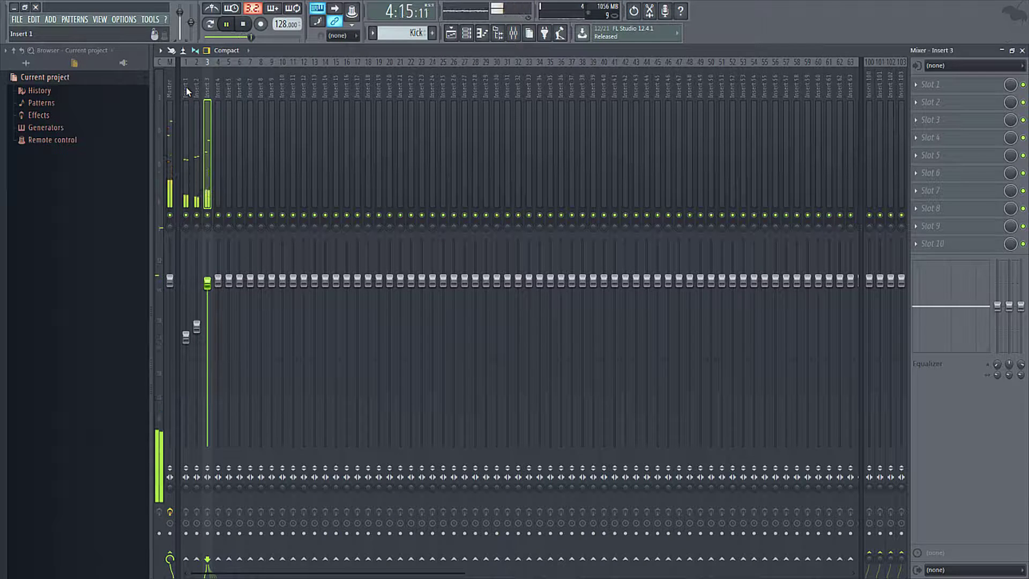
key(space)
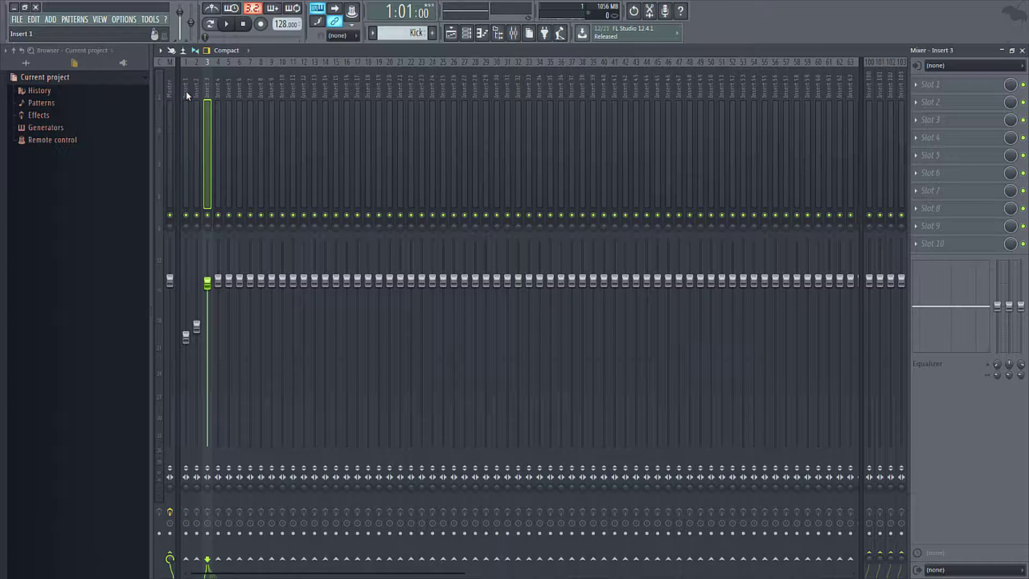
Switch between the Insert 2 and Insert 1 mixer tracks, leaving Insert 1 selected.
click(196, 86)
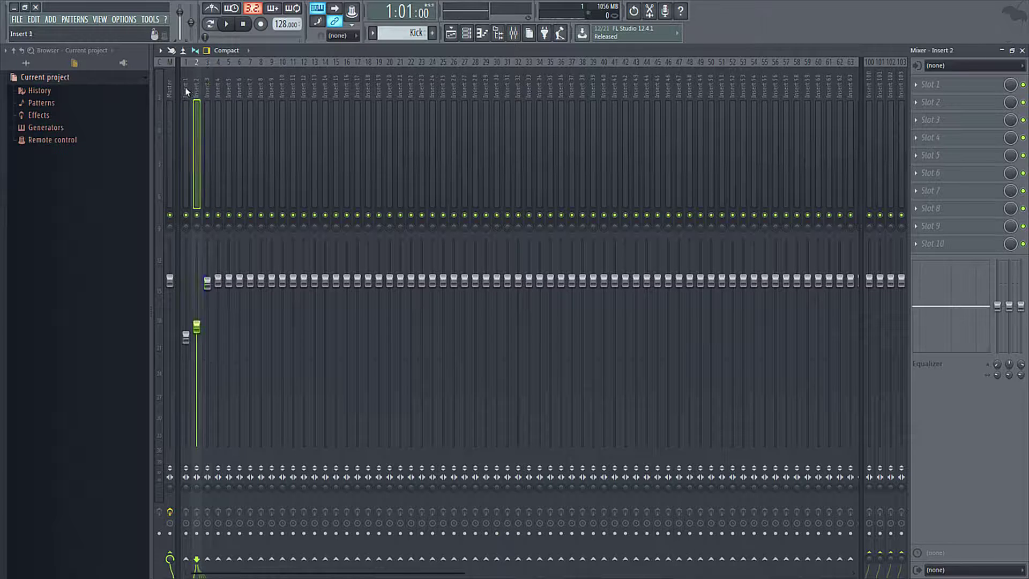
click(186, 90)
click(197, 89)
click(184, 90)
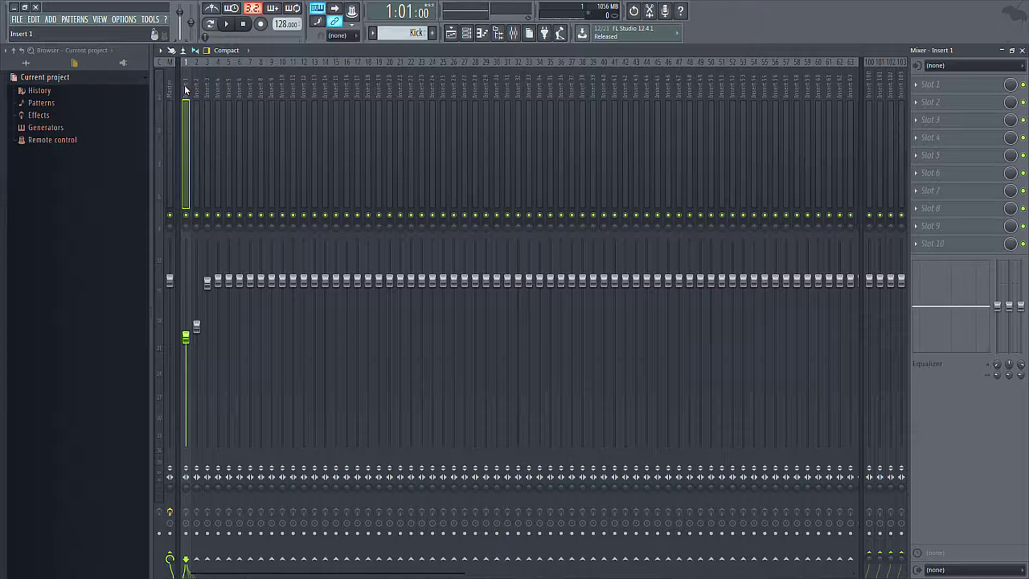
Rename the Insert 1 mixer track as Kick and the Insert 2 track as Snare.
double_click(186, 90)
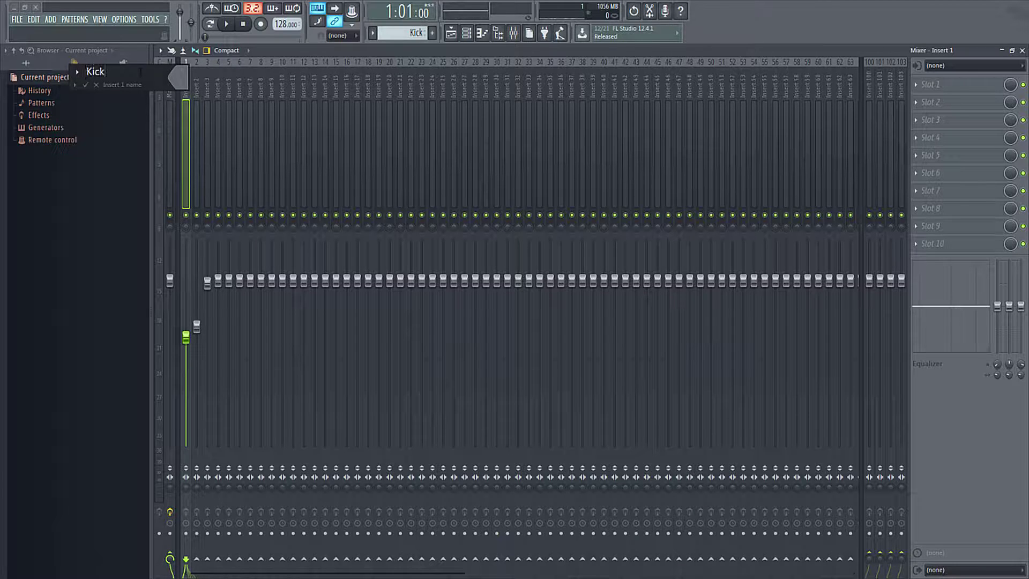
key(Return)
click(199, 84)
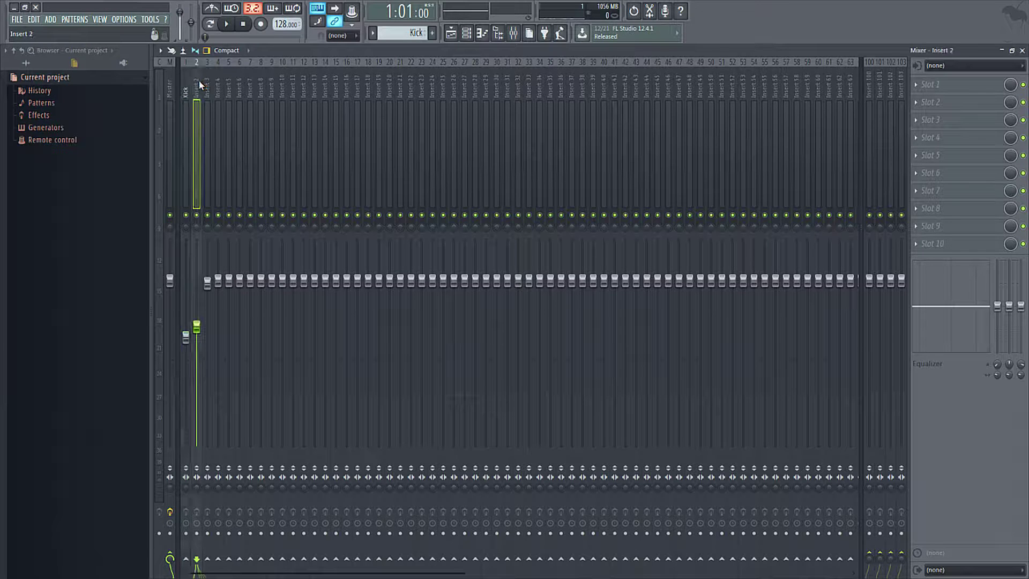
key(F2)
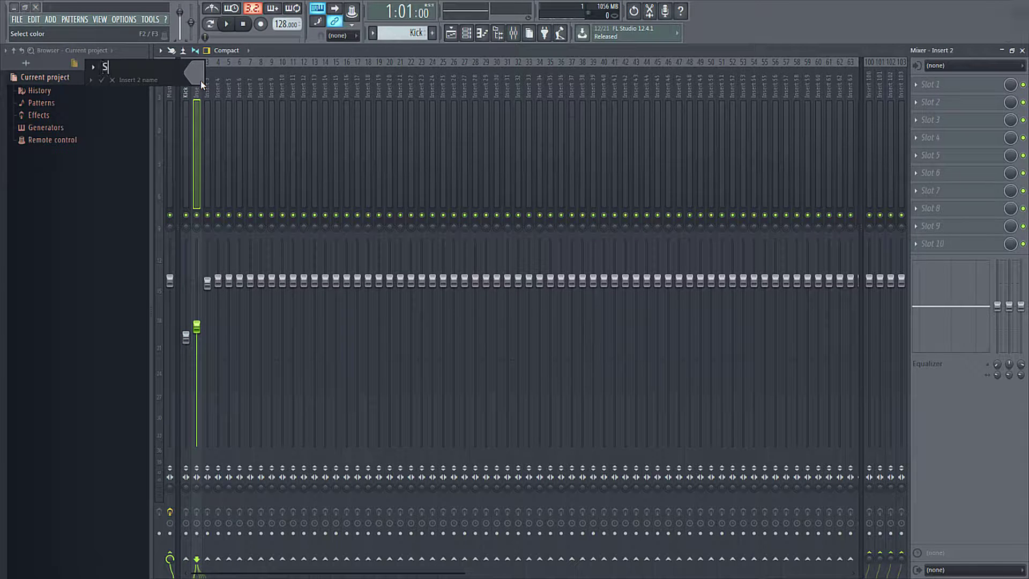
text(Snare)
key(Return)
Rename the Insert 3 mixer track as Piano, keeping its default colour.
click(206, 85)
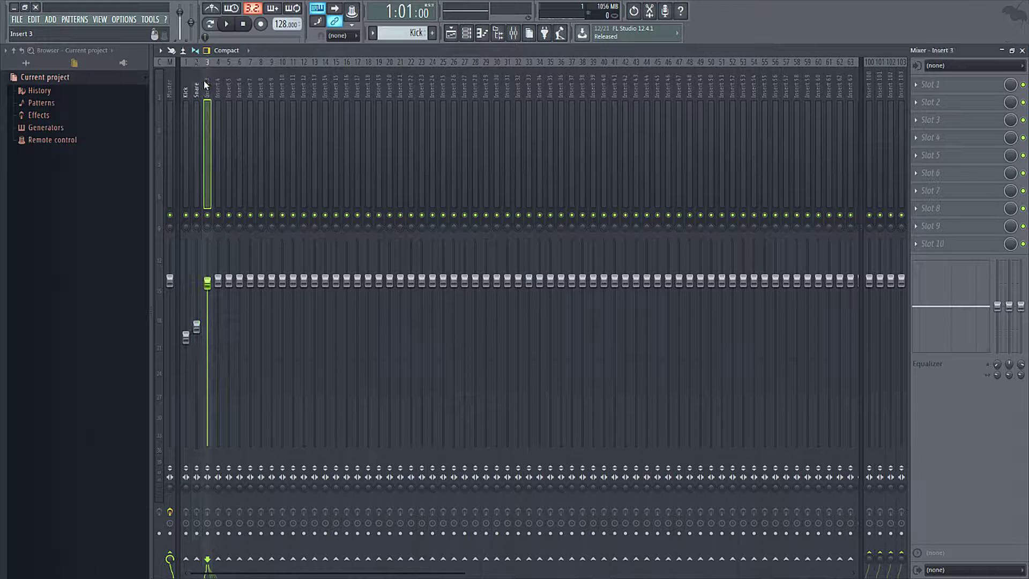
key(F2)
click(205, 84)
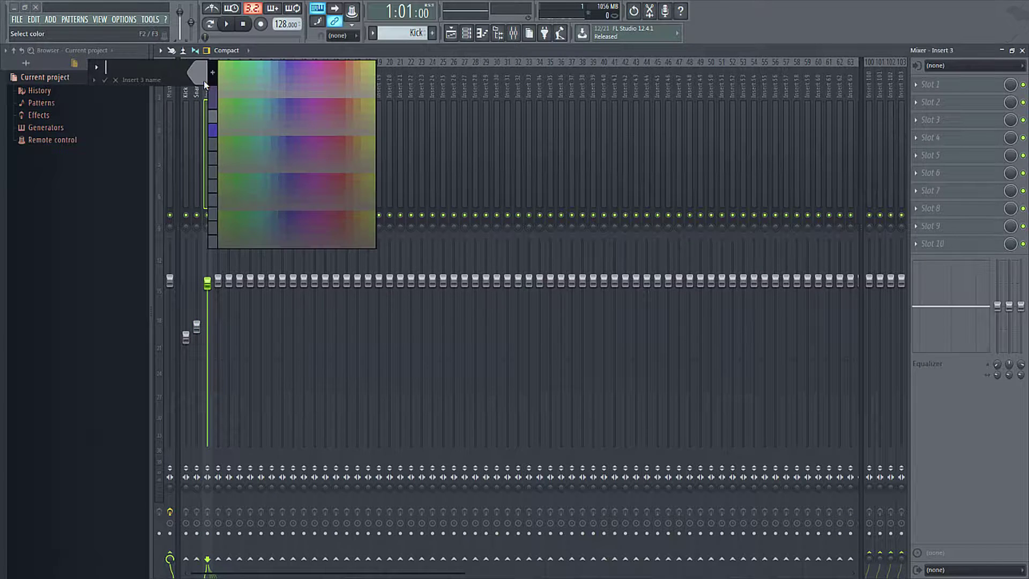
click(181, 72)
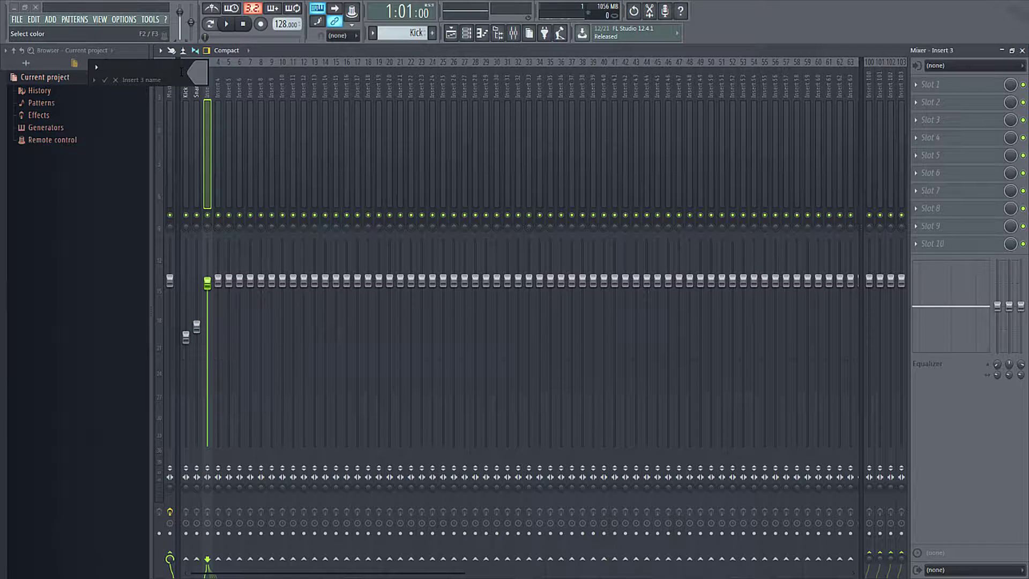
key(Return)
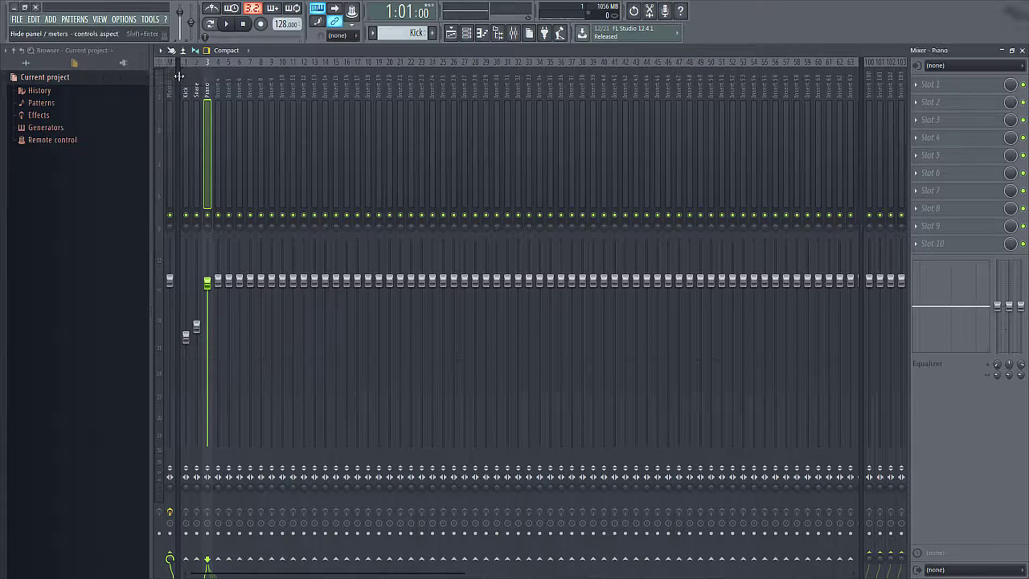
click(196, 102)
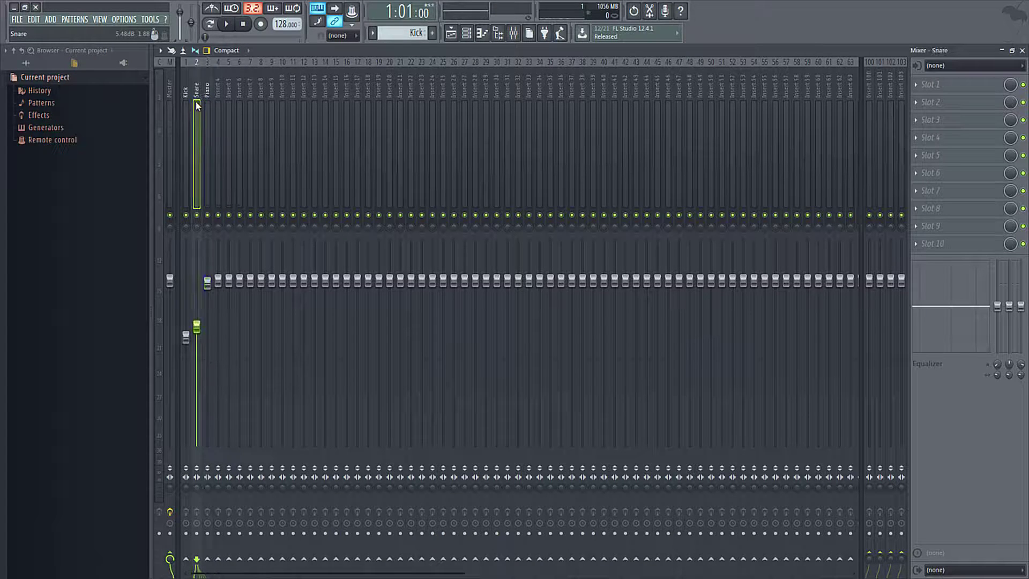
click(207, 97)
click(190, 90)
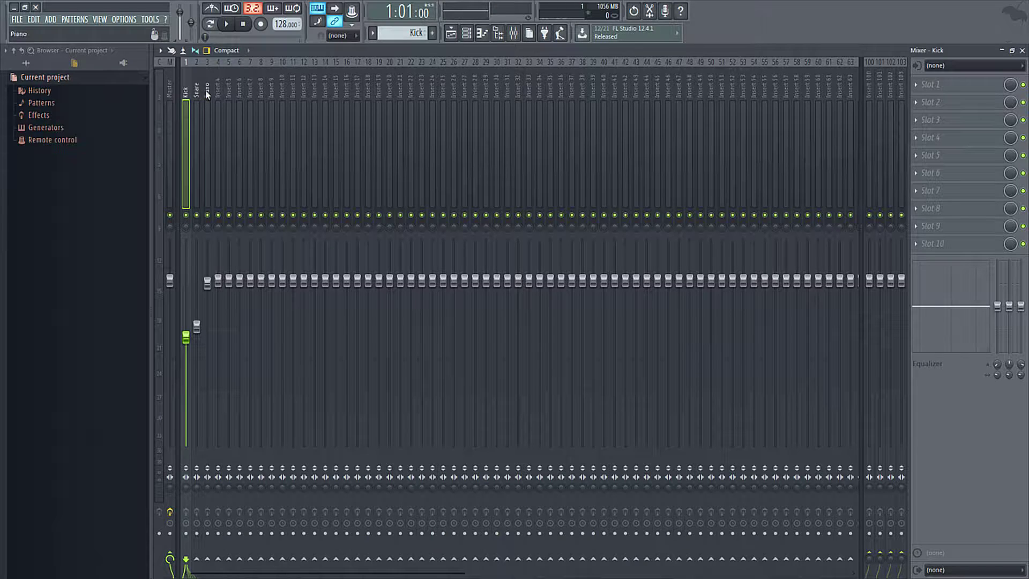
Load Fruity Reeverb 2 into the first effect slot of the Piano track and move its window clear of the track names.
click(208, 94)
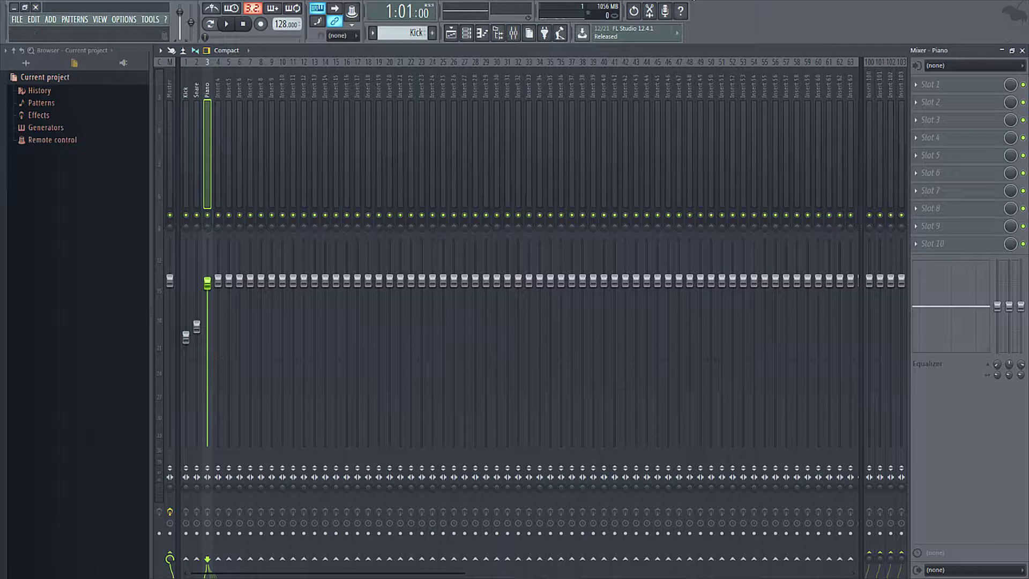
click(925, 84)
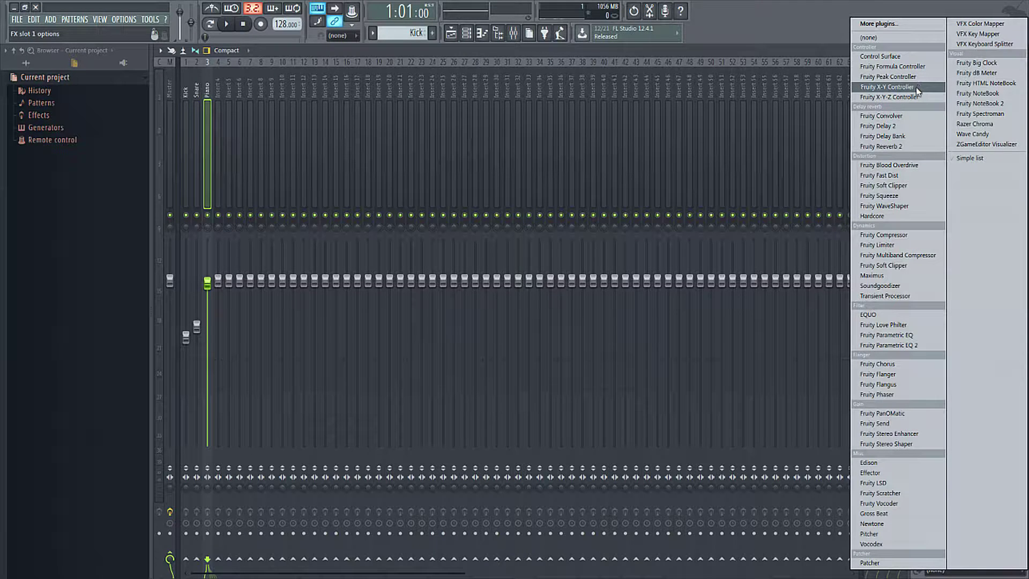
click(905, 146)
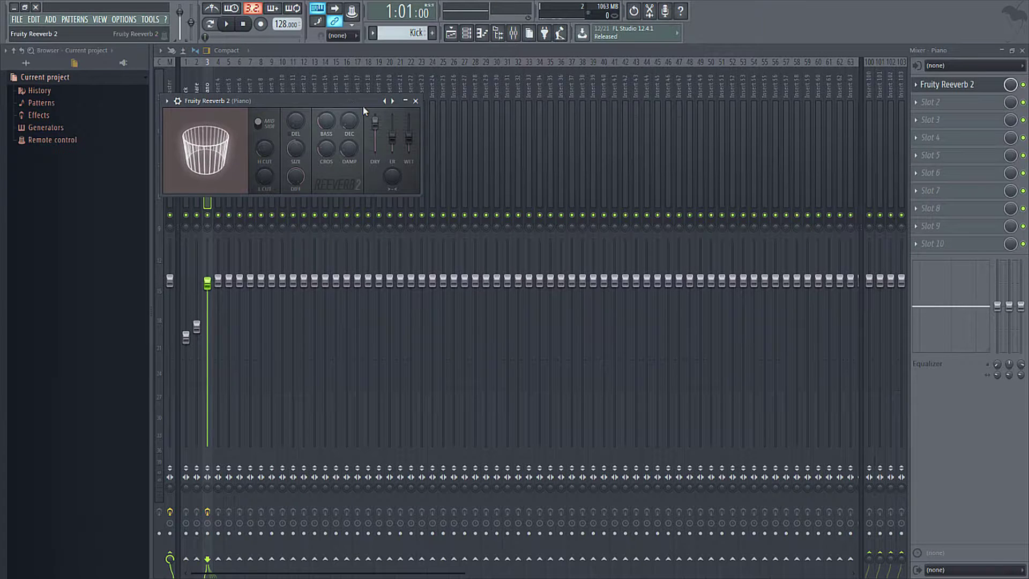
drag(362, 102, 453, 214)
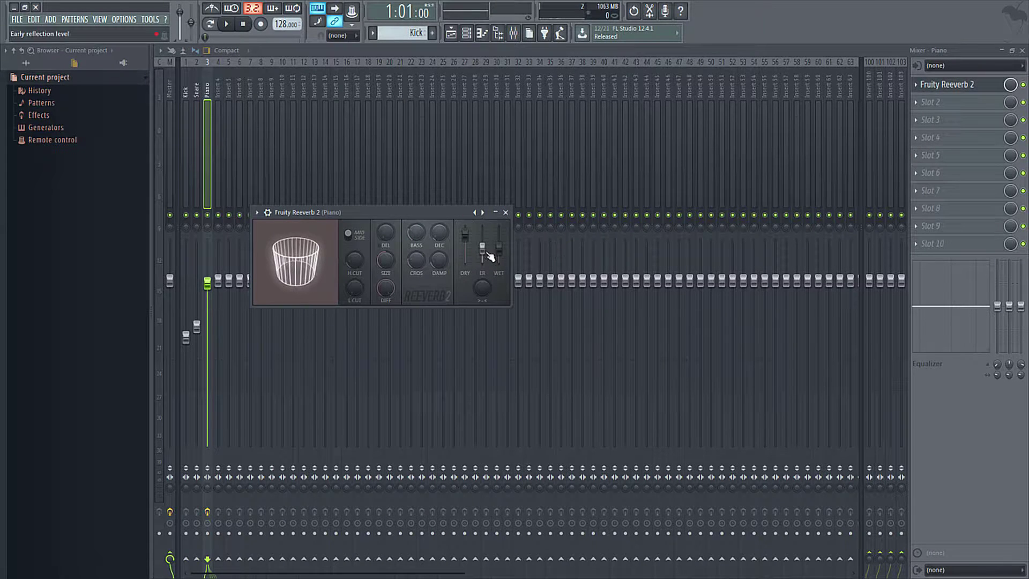
drag(448, 209, 444, 191)
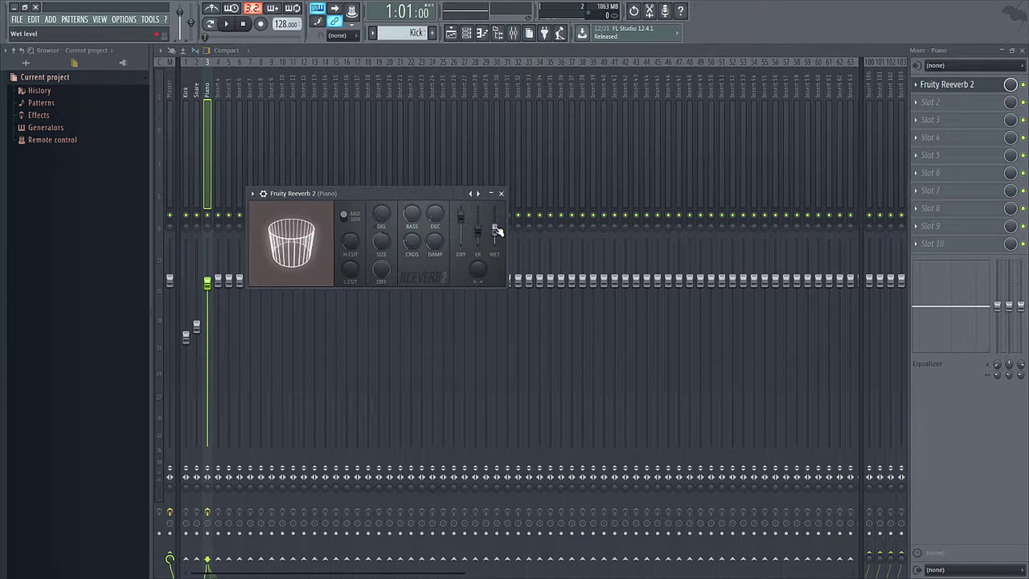
Set the Piano reverb's room size to 79 and wet level to about 66%, lower the dry level slightly, and audition it during playback.
drag(496, 230, 460, 224)
drag(381, 241, 381, 248)
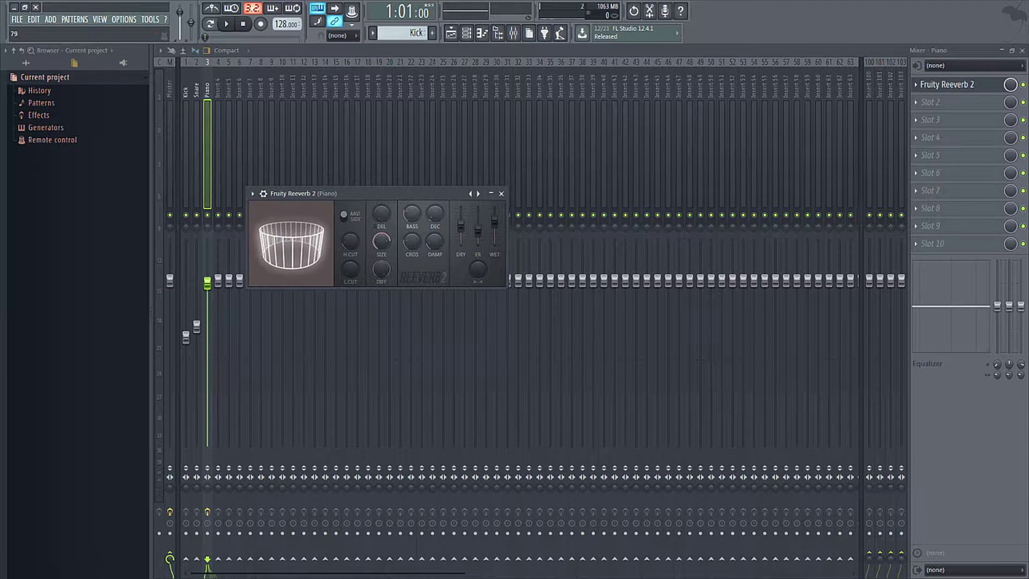
key(space)
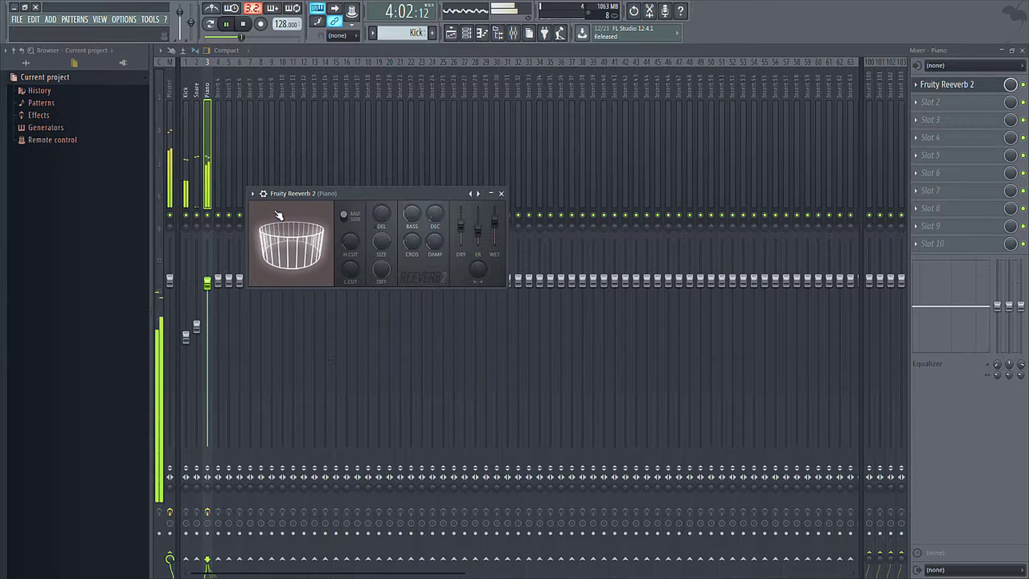
drag(495, 219, 495, 226)
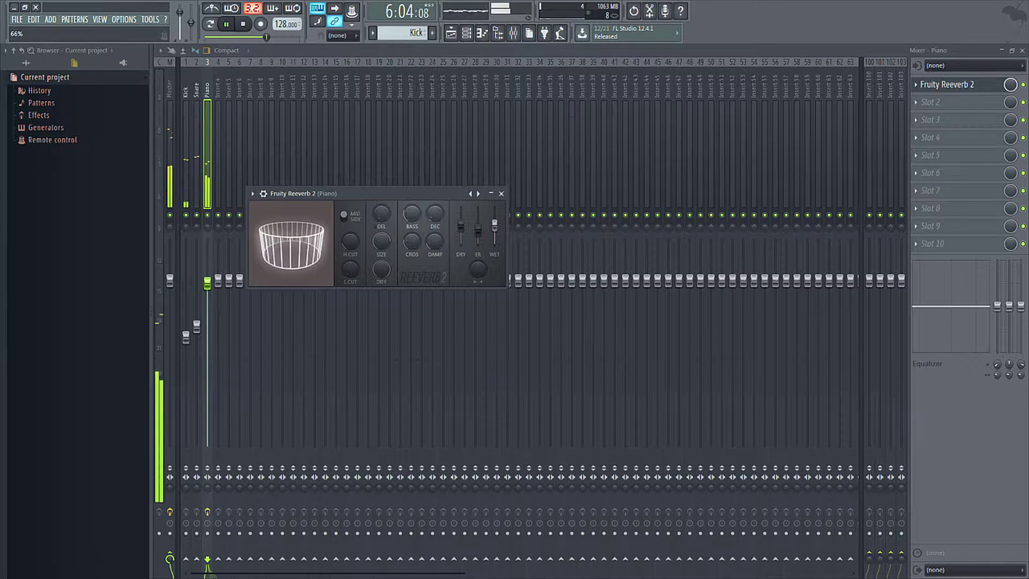
key(space)
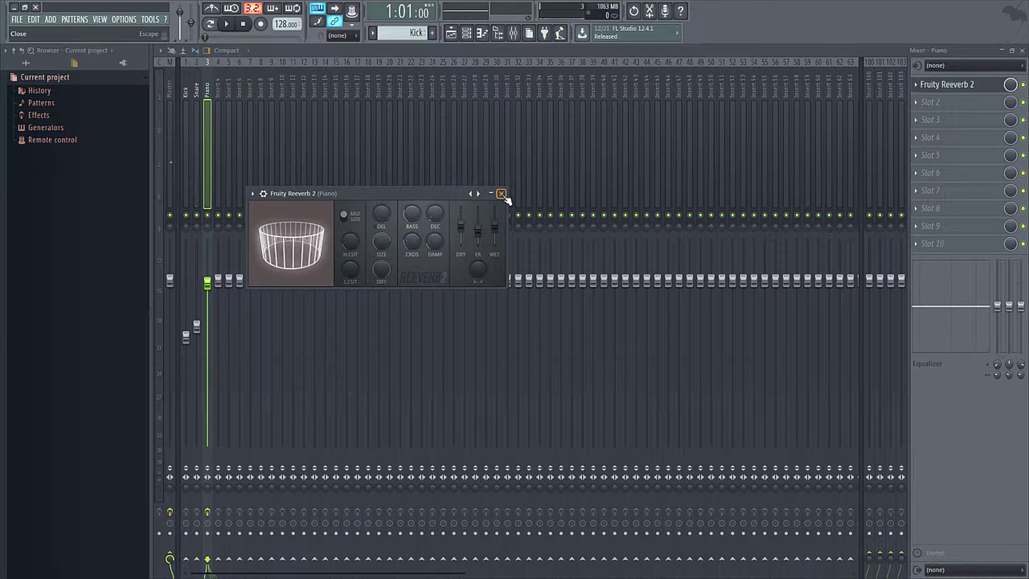
click(501, 194)
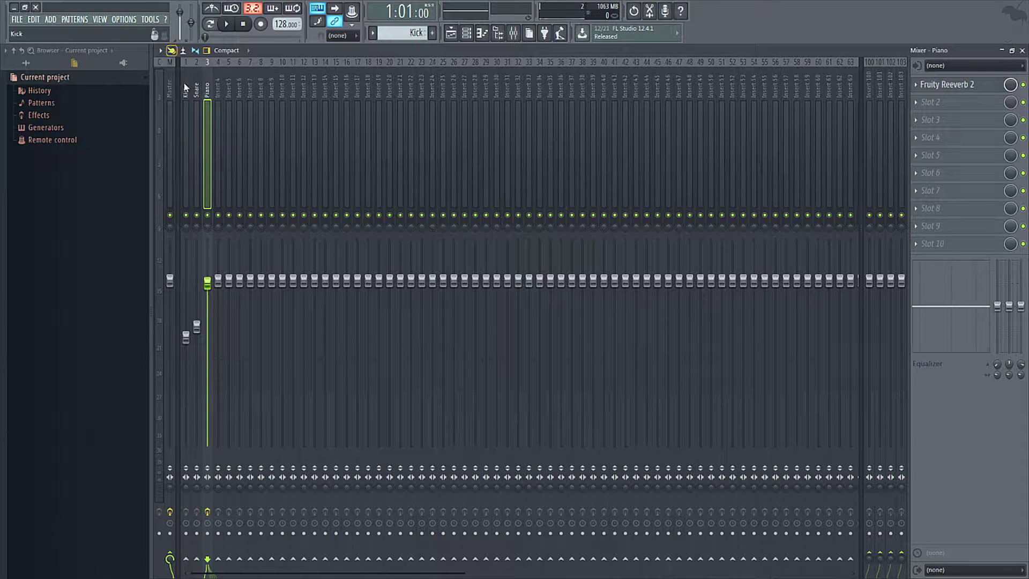
Load Fruity Reeverb 2 into the first effect slot of the Snare track.
click(197, 92)
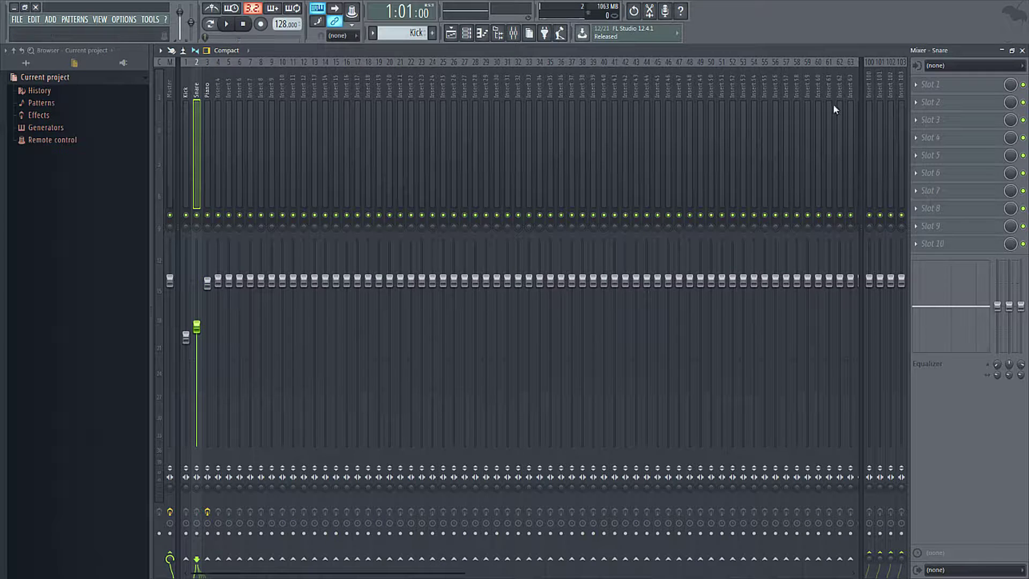
click(918, 87)
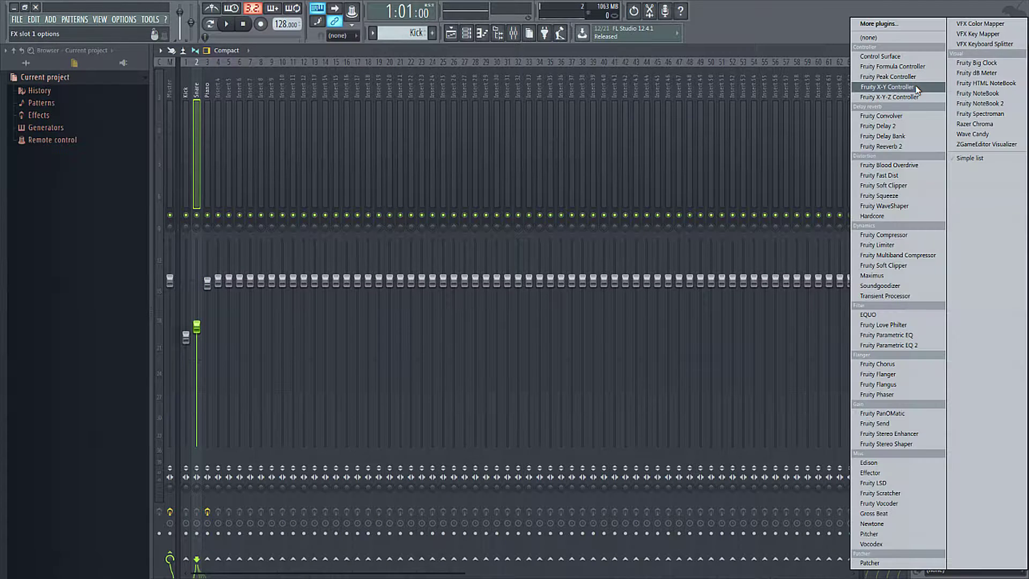
click(886, 146)
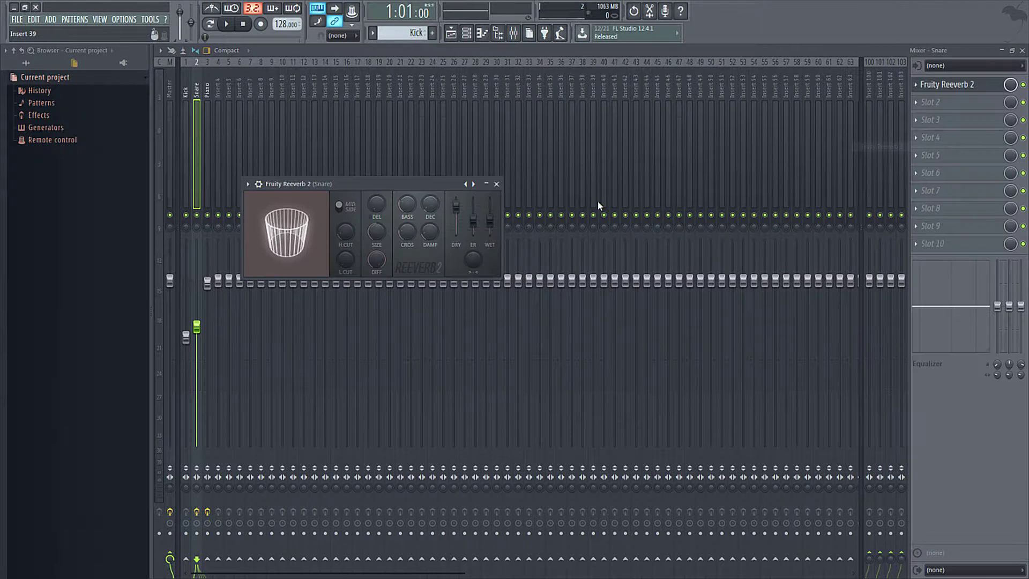
Lower the Snare reverb's wet level to about 31% and audition it in the song before closing the plugin.
drag(490, 228, 489, 222)
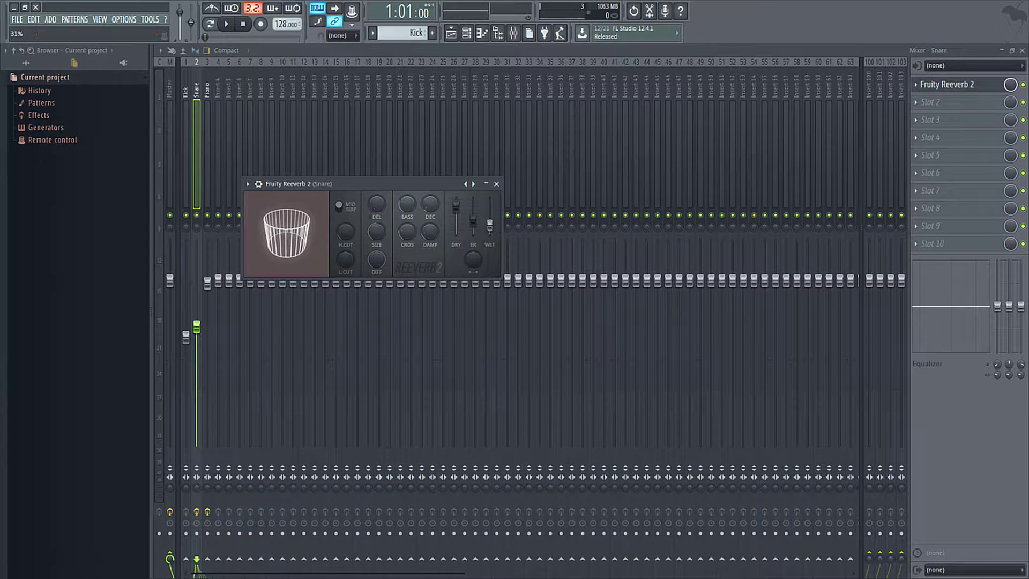
key(space)
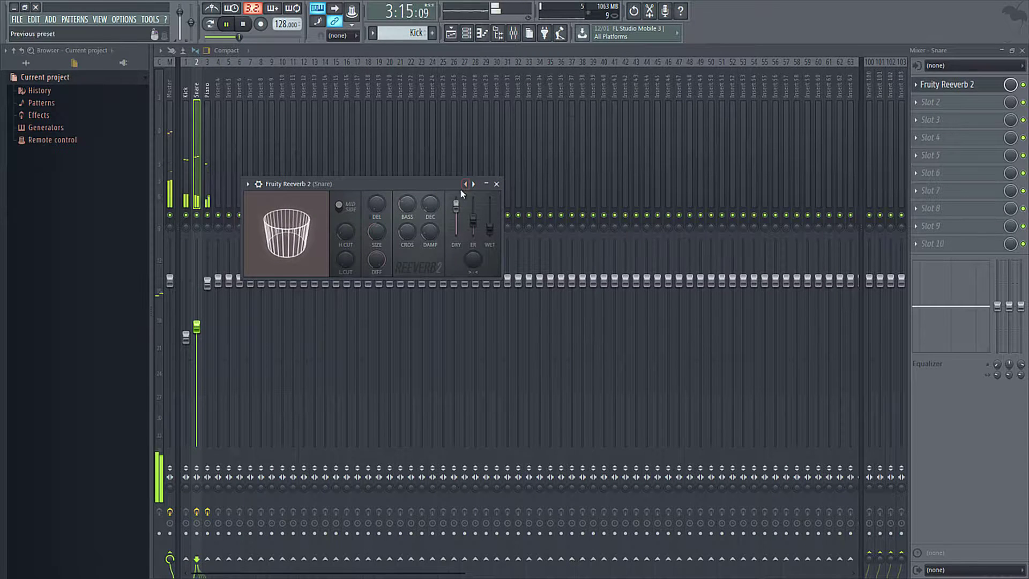
key(space)
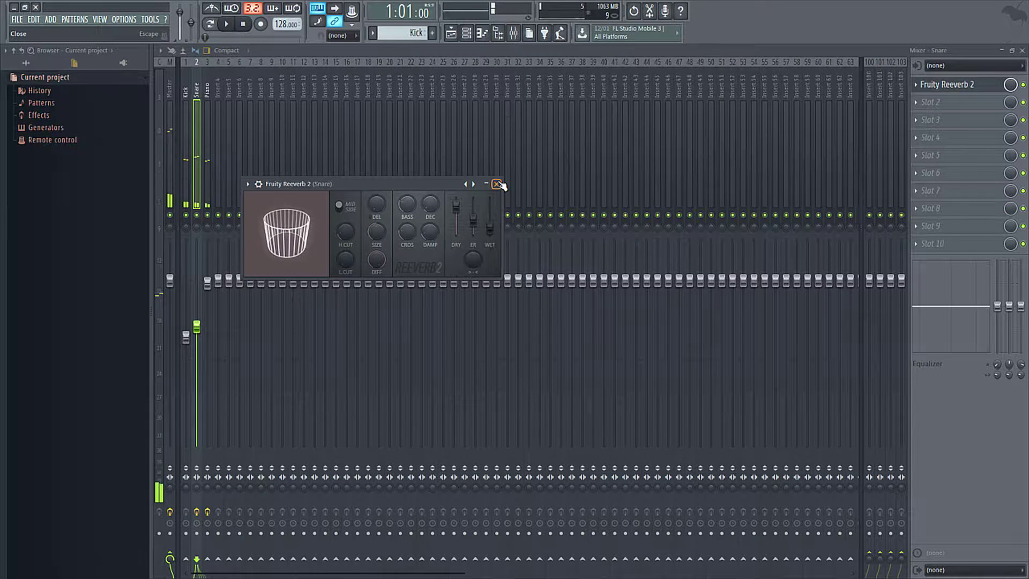
click(497, 184)
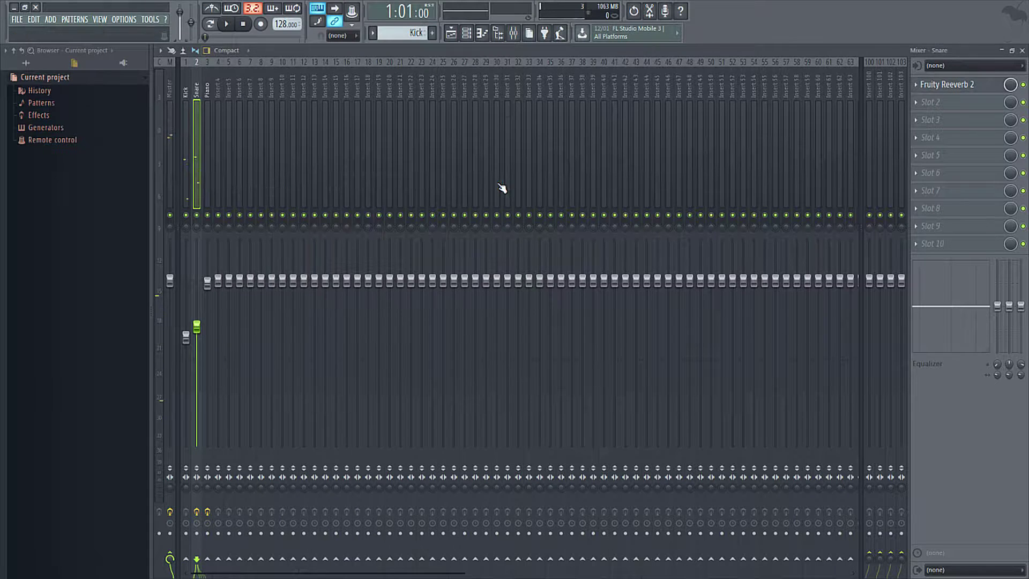
Load Fruity Parametric EQ 2 into the first effect slot of the Kick track and reposition its window.
click(187, 80)
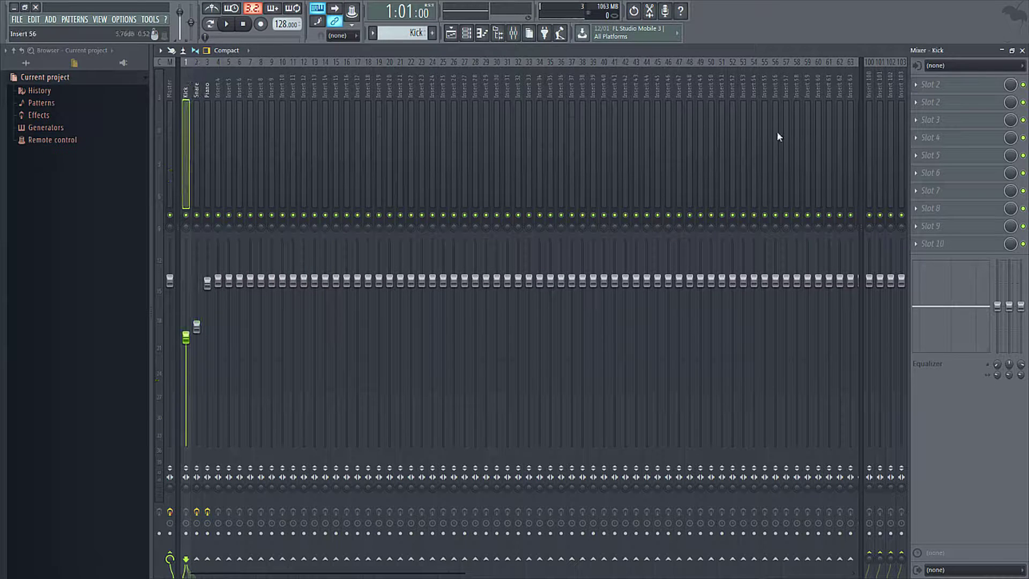
click(926, 86)
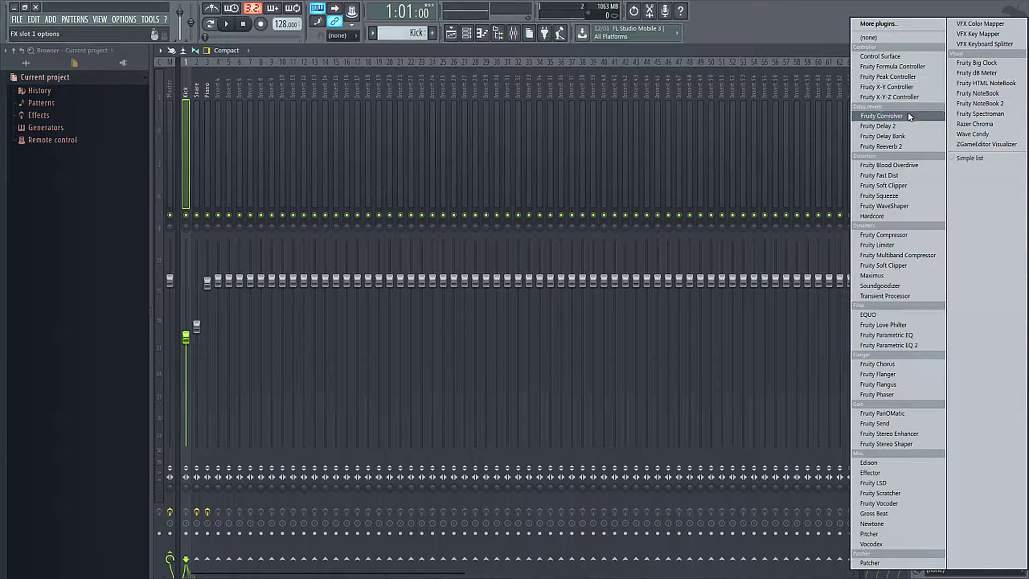
click(892, 345)
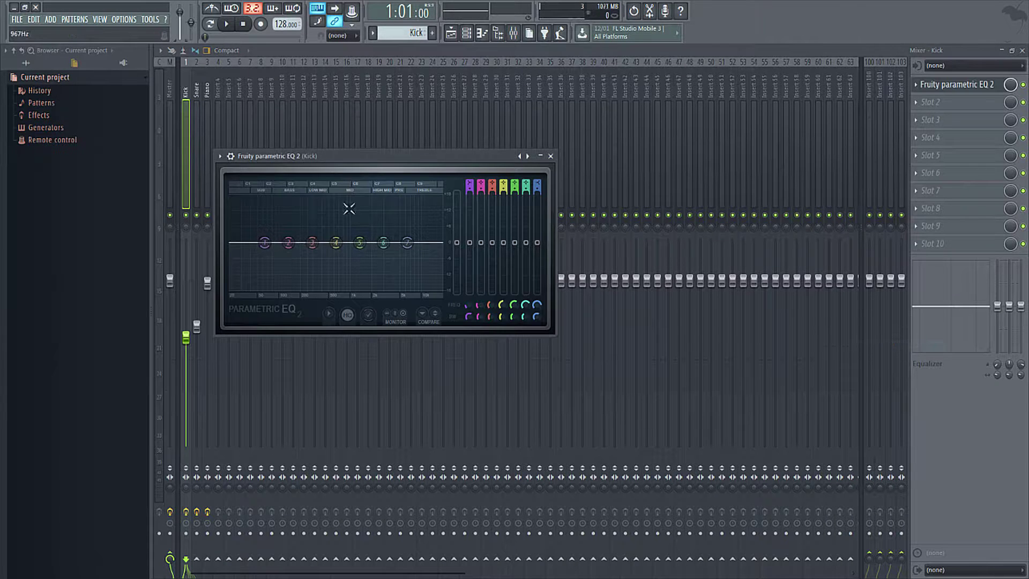
drag(368, 154, 410, 105)
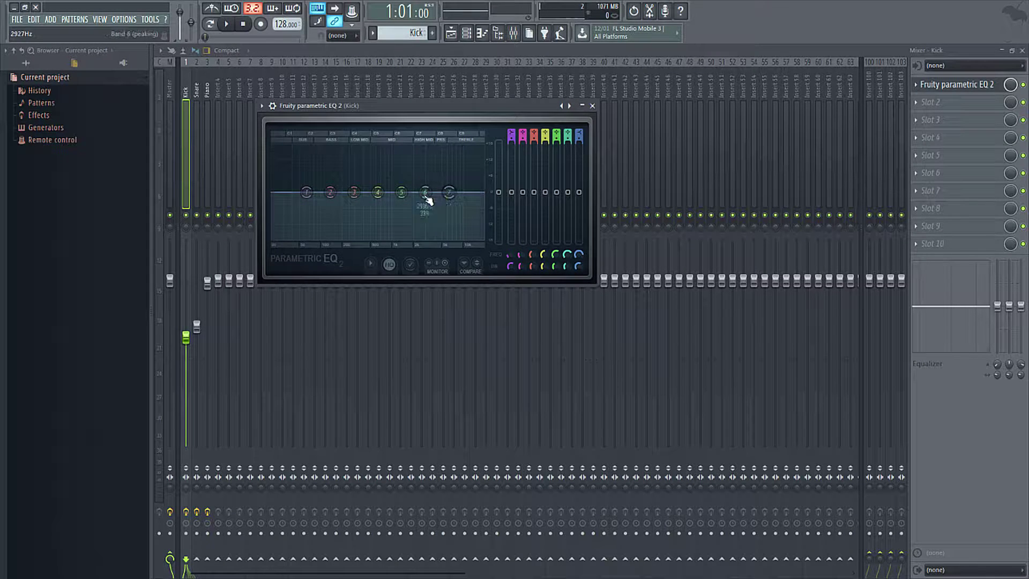
Solo the Kick track, reopen its parametric EQ and play the kick briefly.
right_click(187, 215)
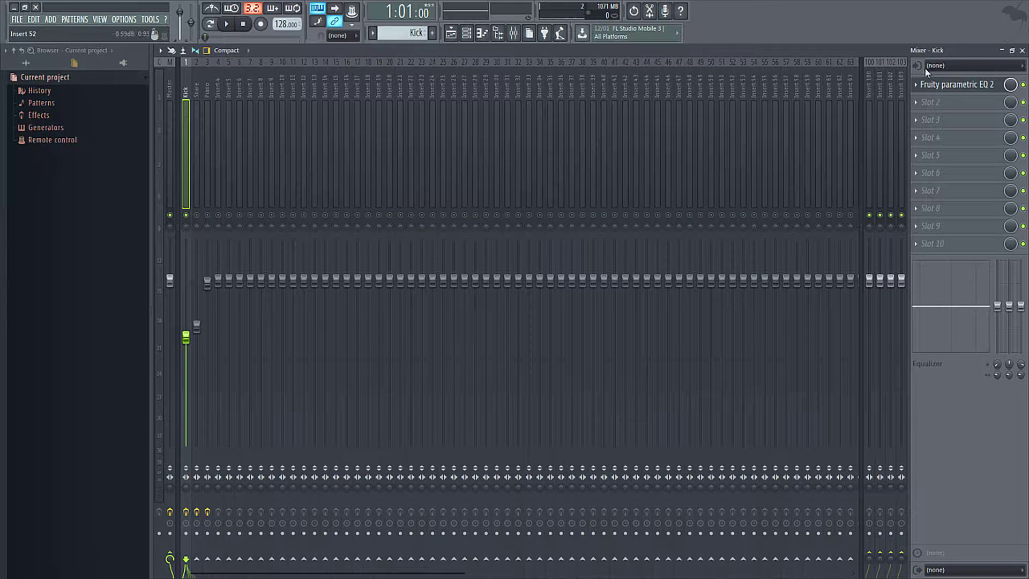
click(975, 86)
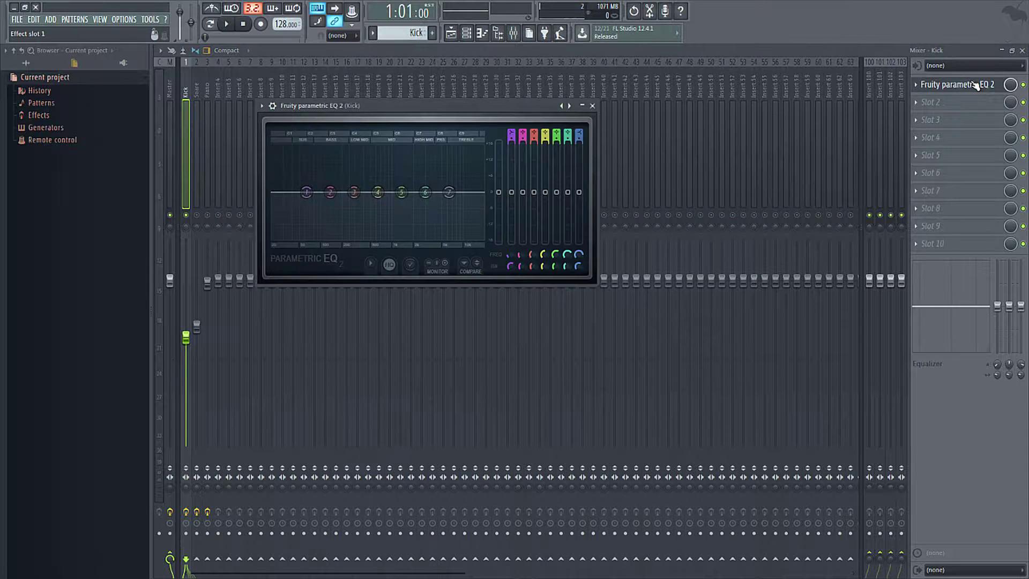
key(space)
key(space)
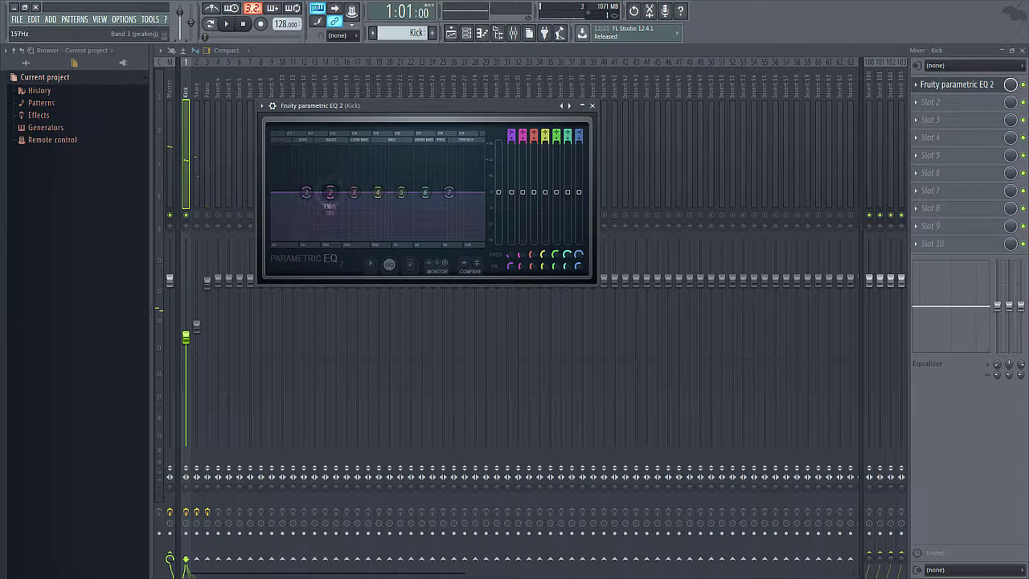
Try cutting and boosting EQ band 2 around 158 Hz while the kick plays, and return the band to flat.
drag(330, 192, 331, 183)
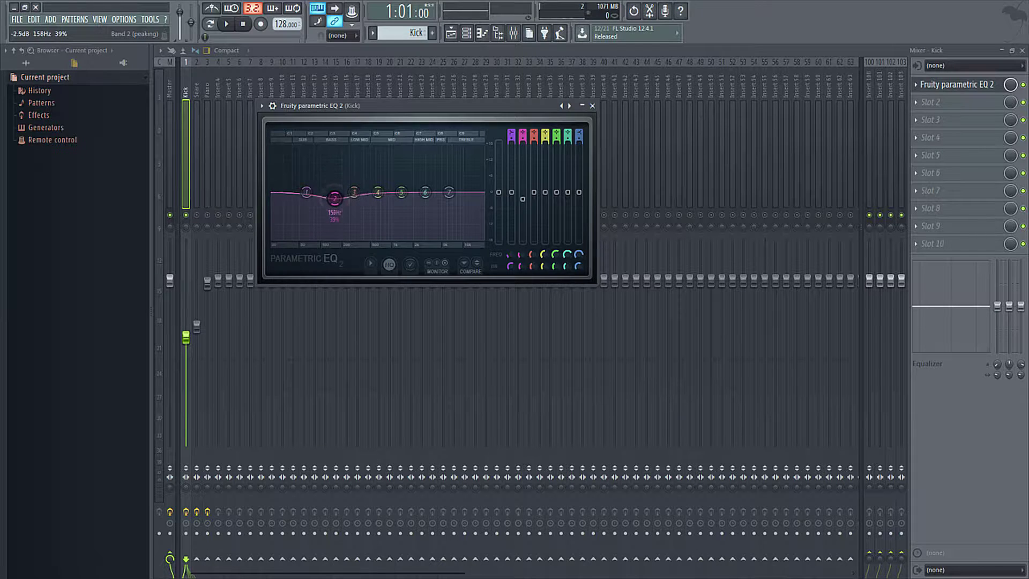
key(space)
drag(334, 188, 323, 150)
drag(327, 177, 330, 192)
key(space)
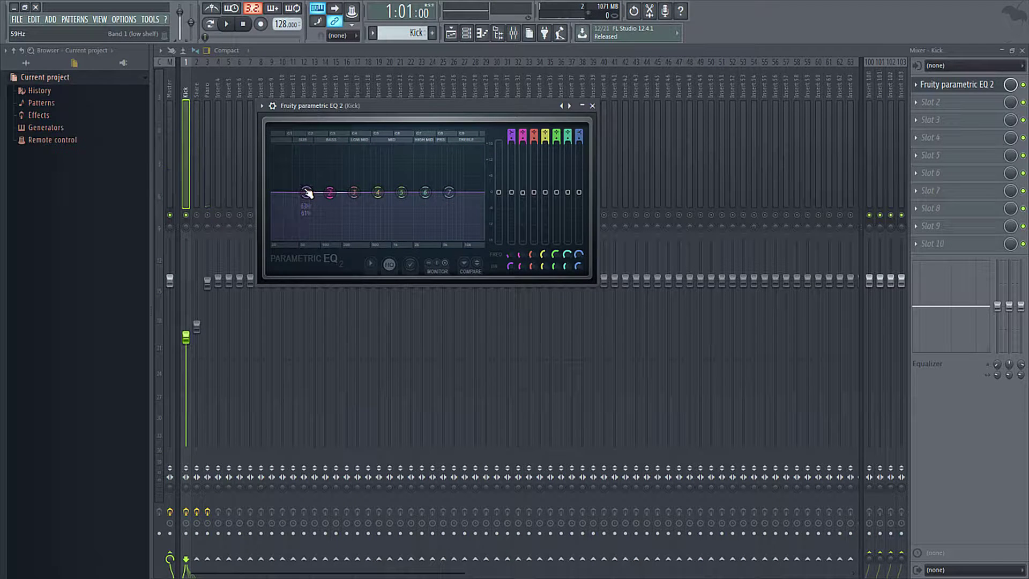
Pull the Kick EQ's band 1 below flat around the kick's playback and change the band type to High pass.
key(space)
drag(308, 194, 315, 214)
key(space)
right_click(316, 216)
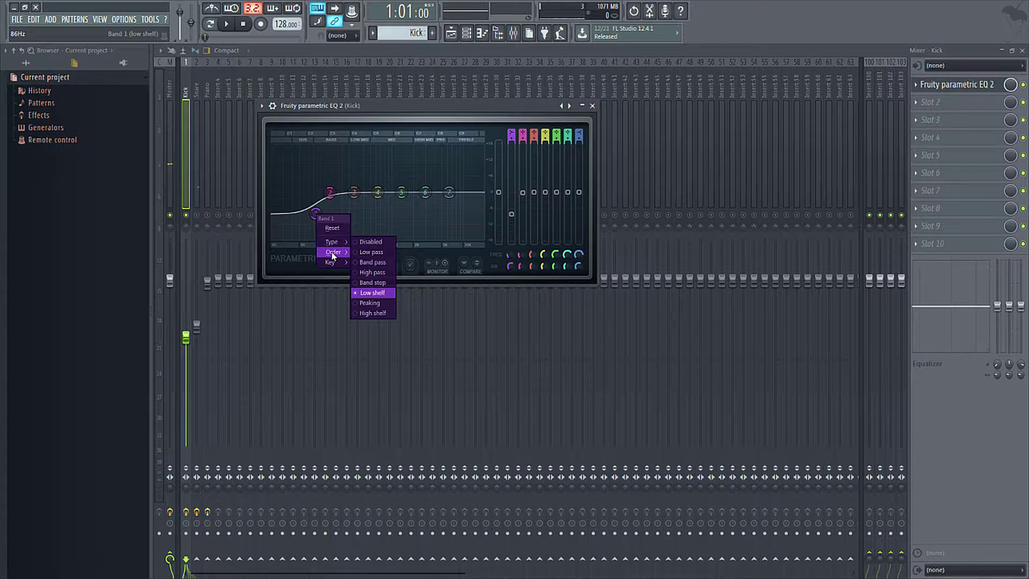
mouse_move(333, 255)
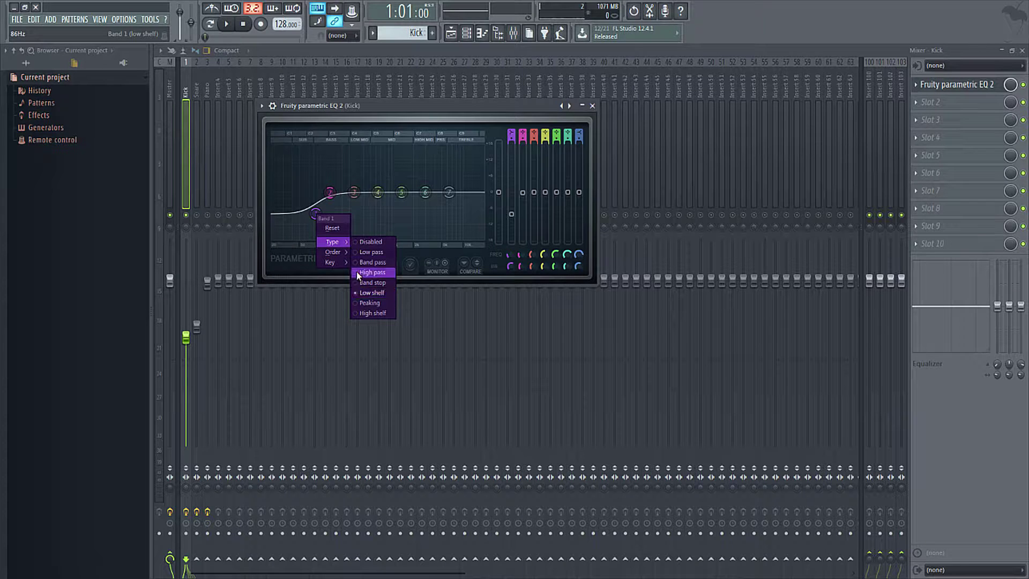
click(355, 271)
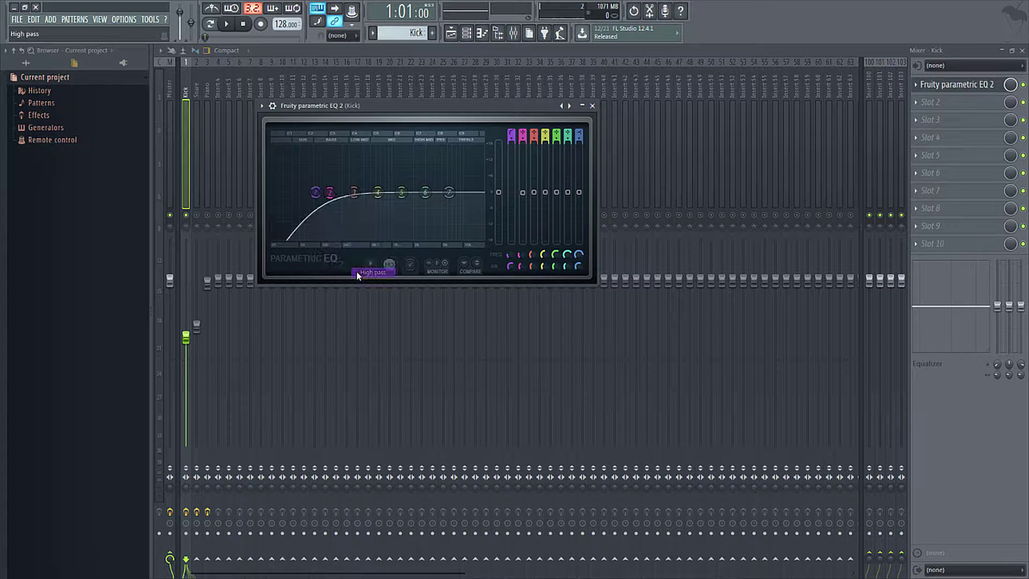
Set band 1's filter order to Gentle 4, lower its cutoff frequency and audition the kick.
right_click(315, 191)
mouse_move(336, 229)
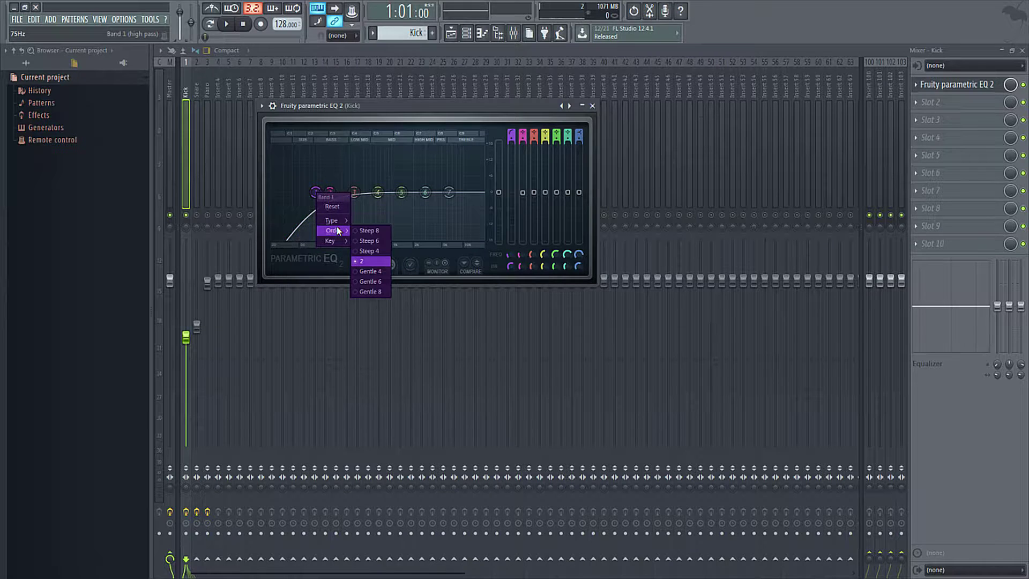
click(369, 273)
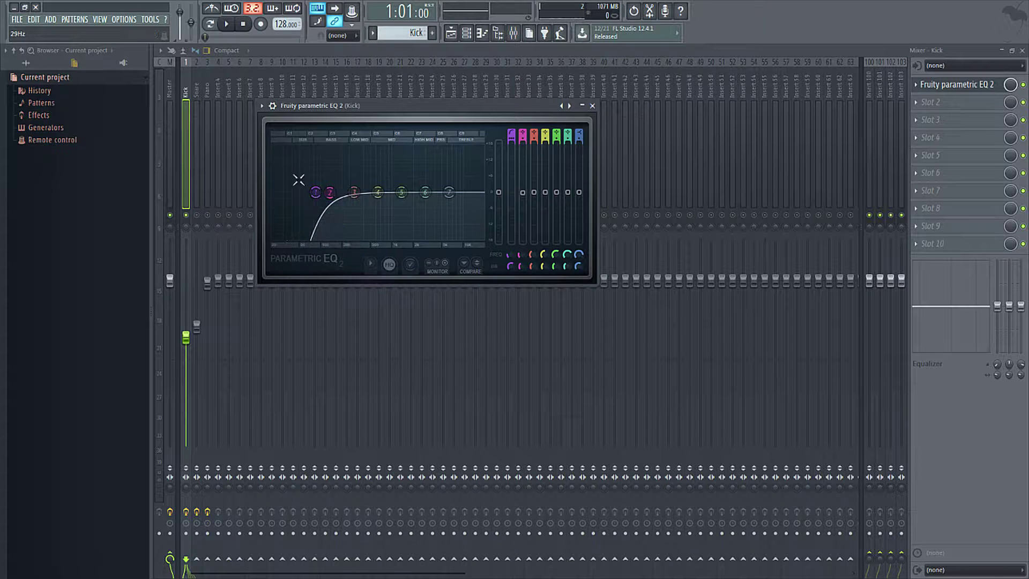
drag(314, 192, 293, 192)
key(space)
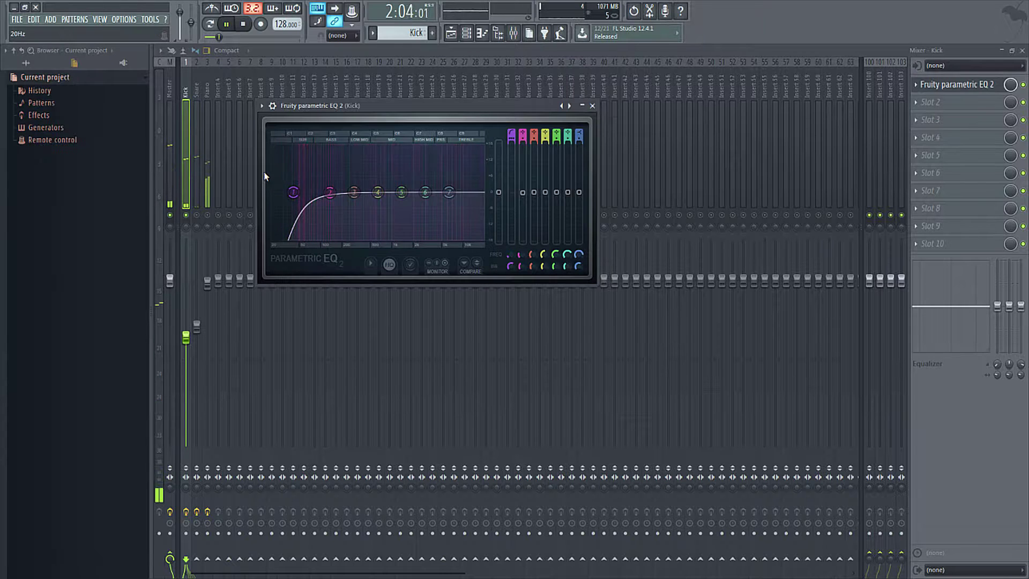
key(space)
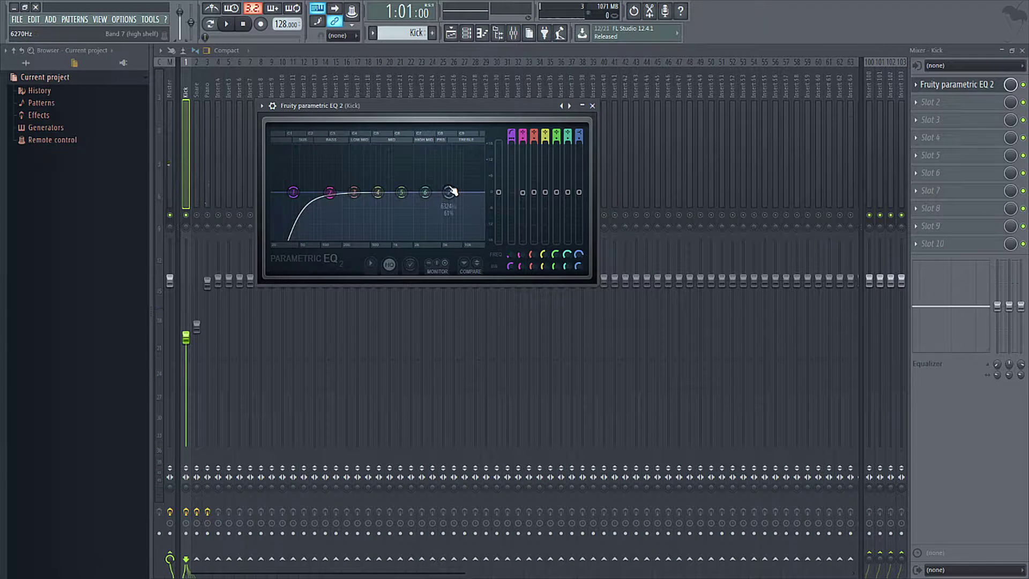
Boost EQ band 7 slightly at a somewhat lower frequency, audition the kick and close the EQ.
drag(450, 191, 439, 187)
key(space)
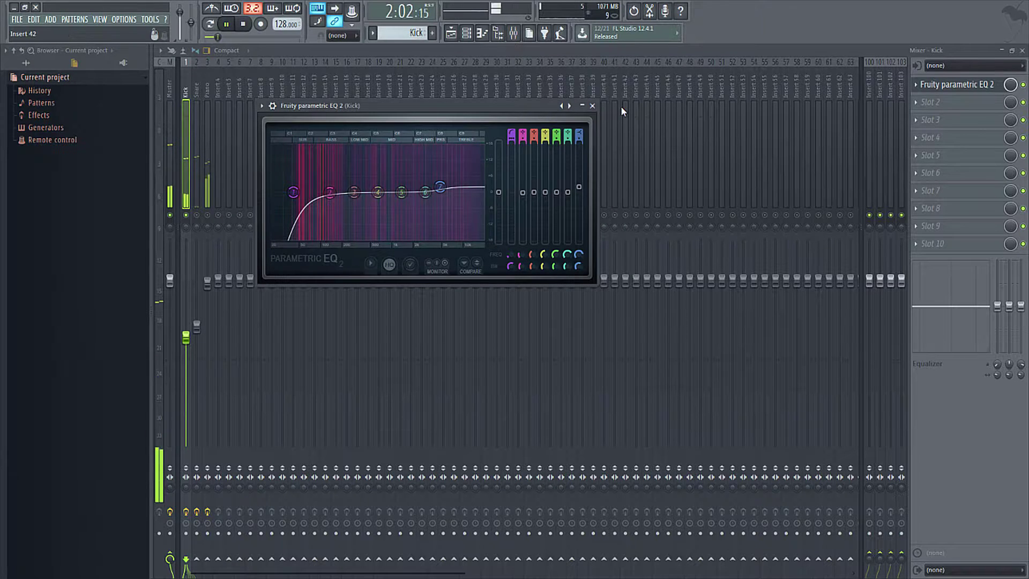
key(space)
click(596, 109)
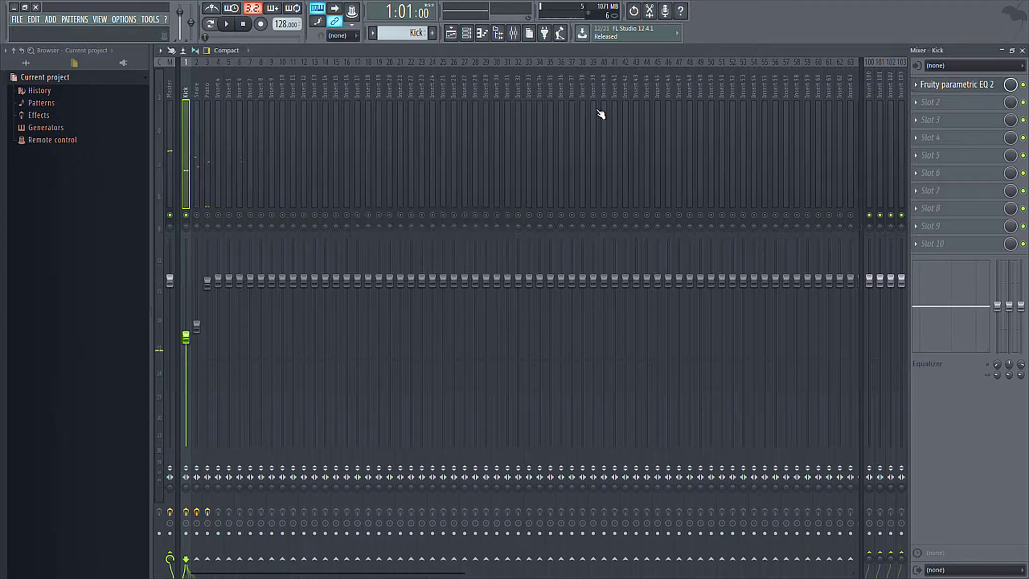
Load Fruity Reeverb 2 into the Kick track's second effect slot, lower its wet level to about 8% and start playback.
click(921, 103)
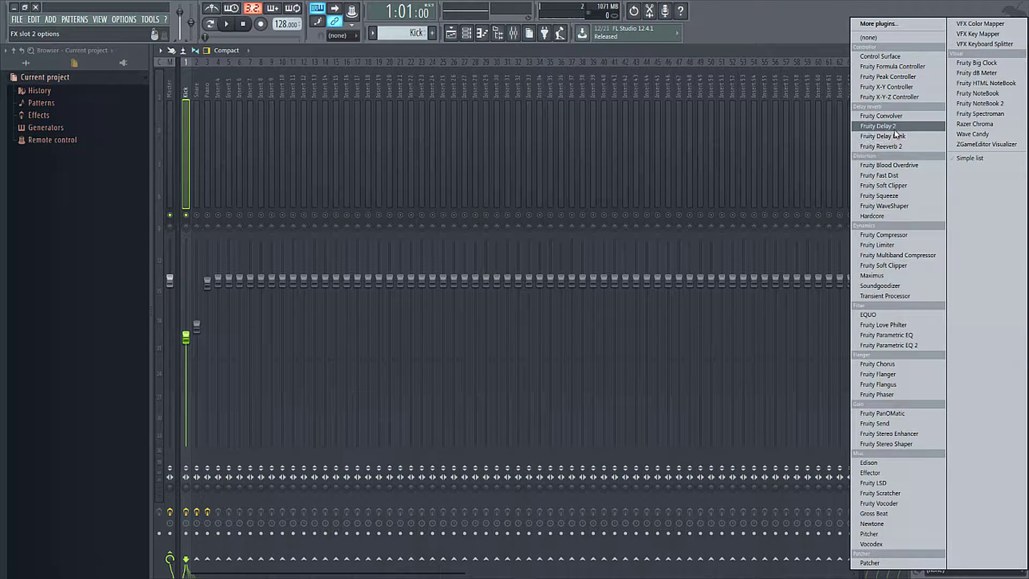
click(881, 147)
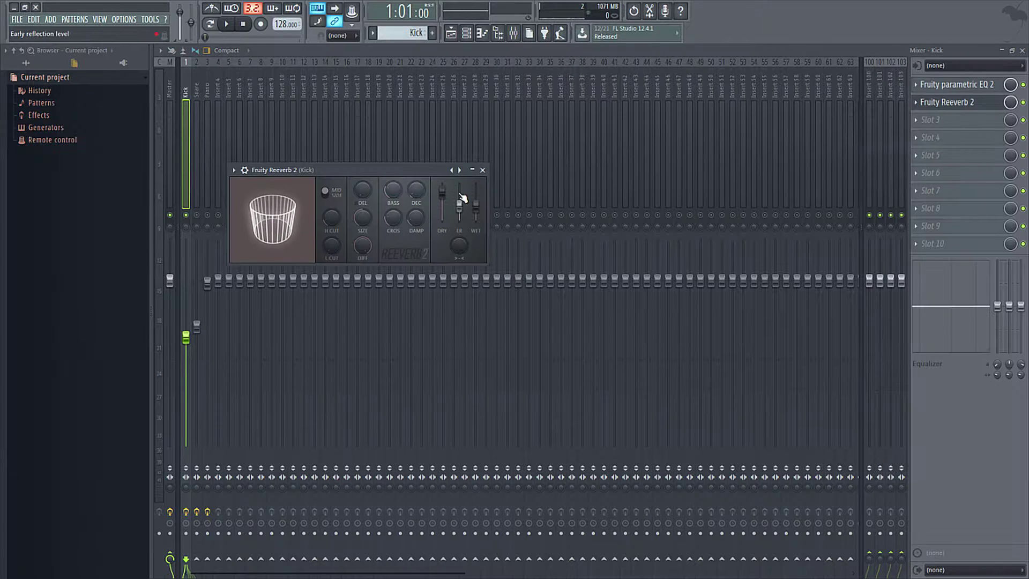
drag(476, 208, 476, 218)
key(space)
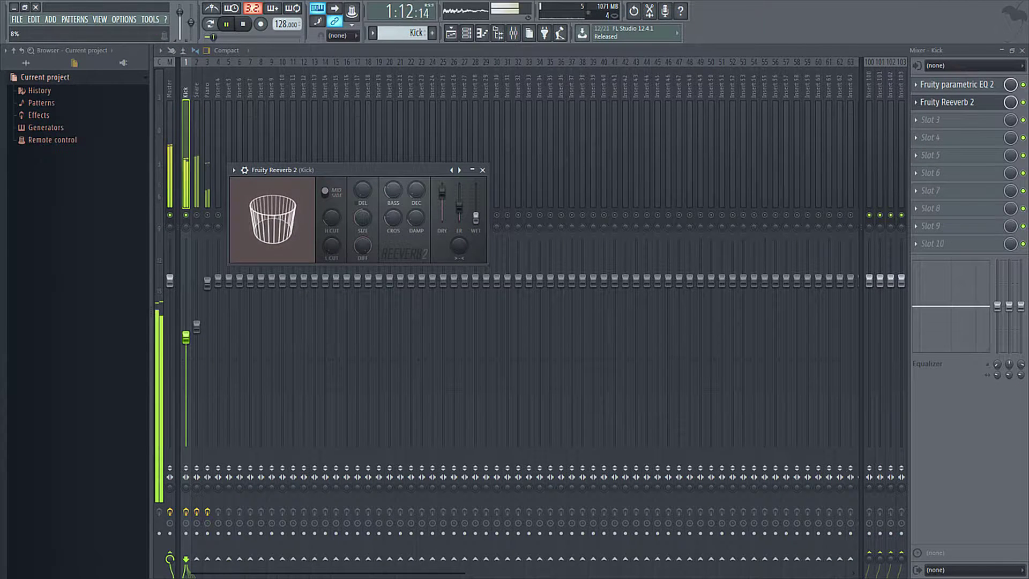
Enlarge the Kick reverb's room size with a 10% wet level, and reduce the reverb slot's mix level during playback.
drag(362, 217, 363, 197)
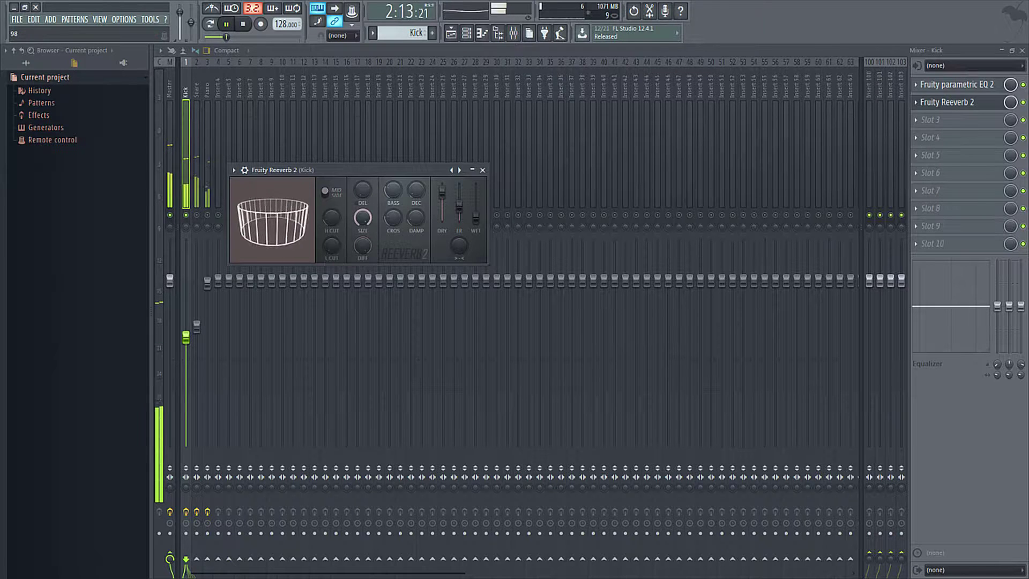
drag(476, 218, 476, 217)
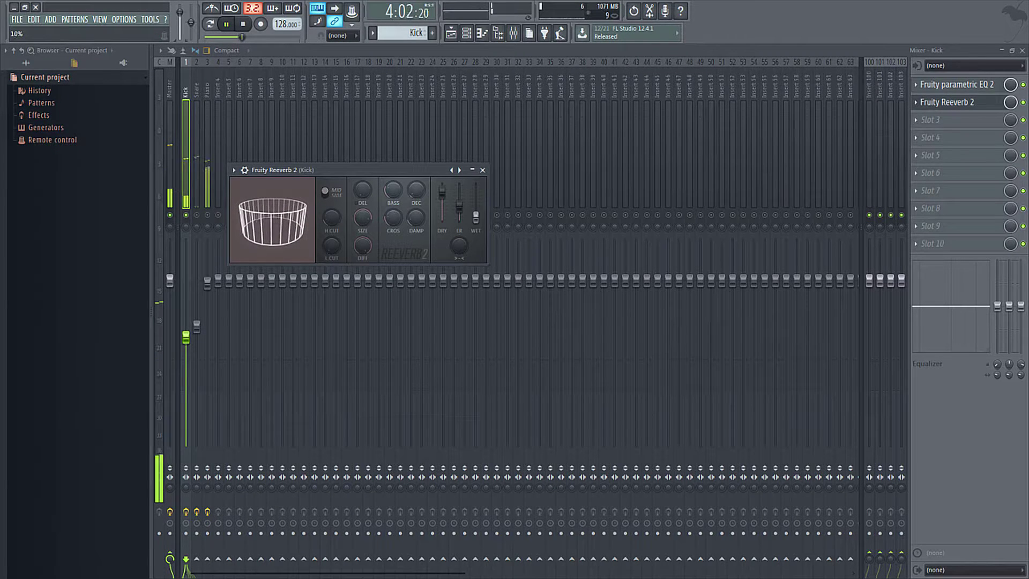
click(482, 170)
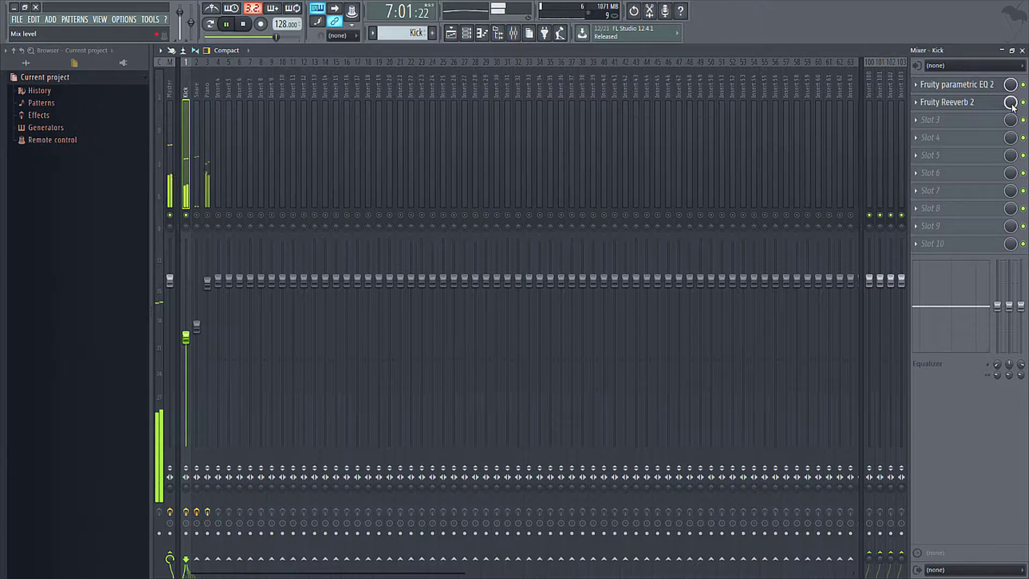
drag(1013, 106, 1013, 130)
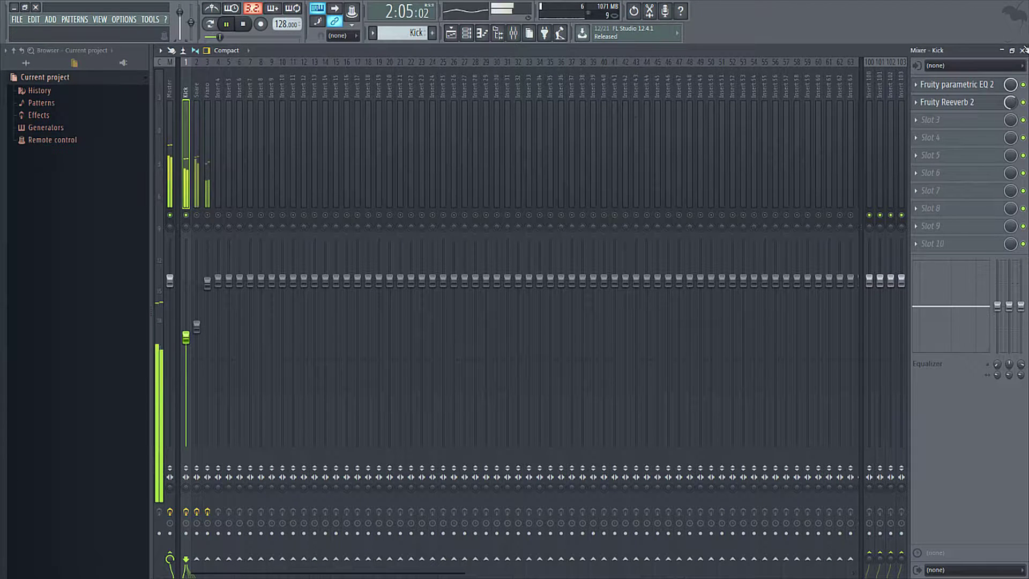
key(space)
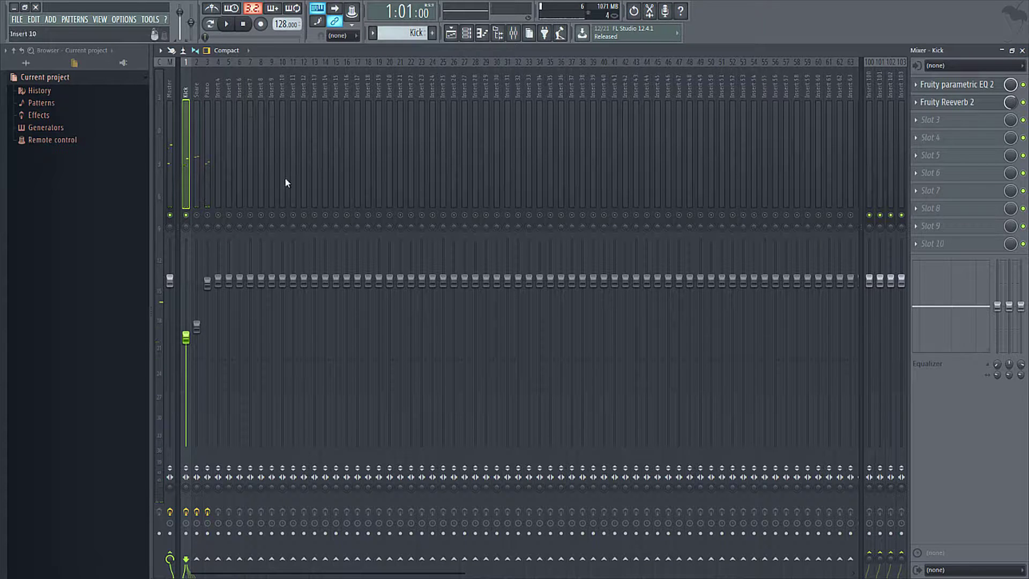
Unsolo the Kick track and play the full mix briefly.
right_click(188, 219)
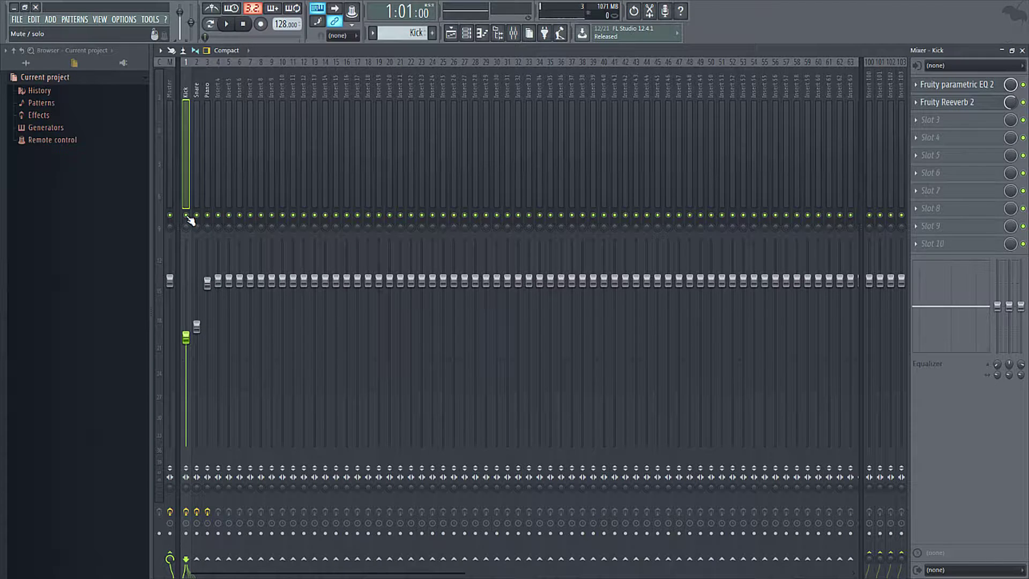
key(space)
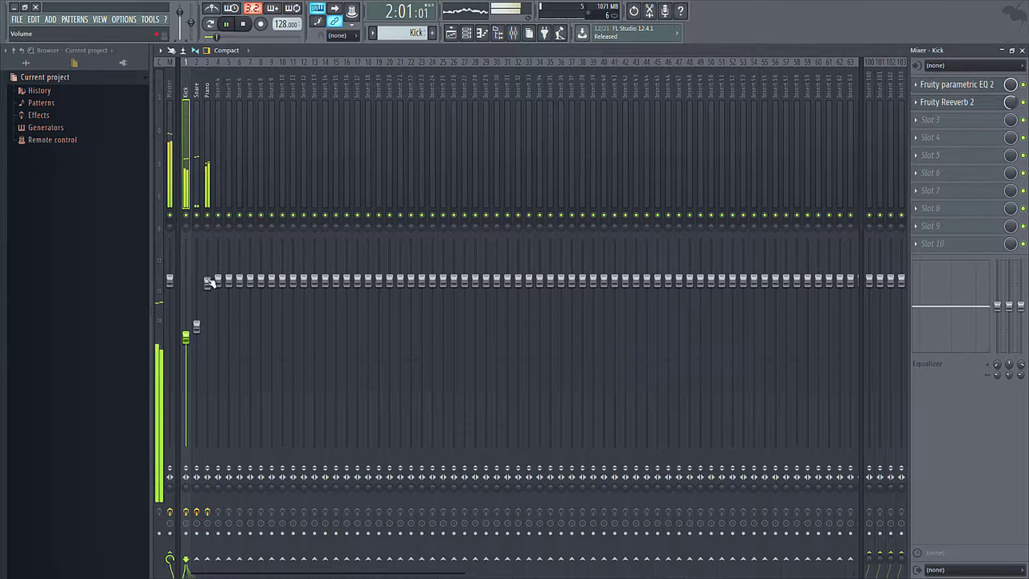
key(space)
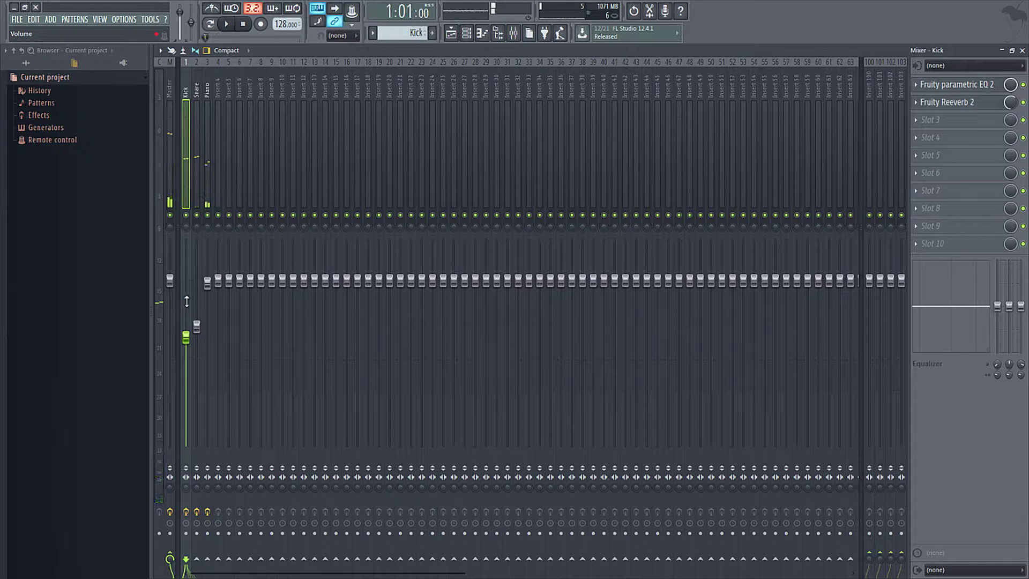
Lower the Snare track's volume to about 58% (-10.5 dB) and raise the Piano track's volume slightly while the song plays.
click(195, 91)
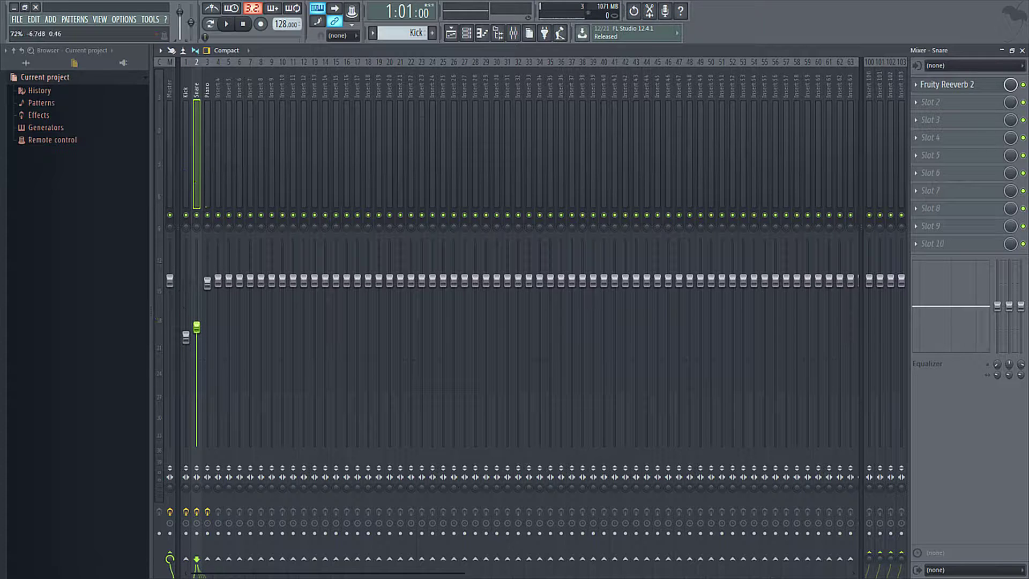
key(space)
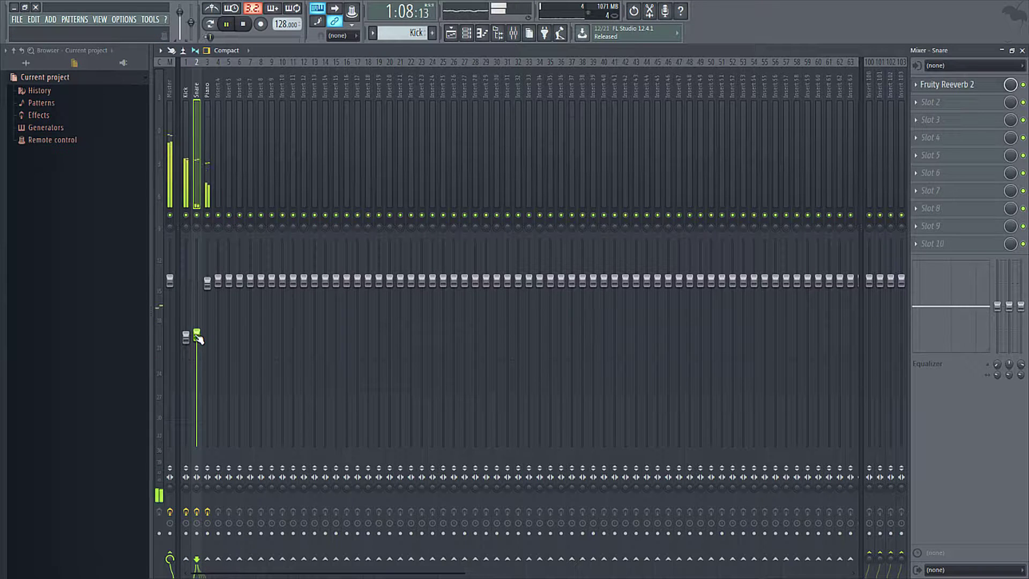
mouse_move(198, 338)
mouse_down()
mouse_move(197, 354)
mouse_move(197, 316)
mouse_move(196, 351)
mouse_up()
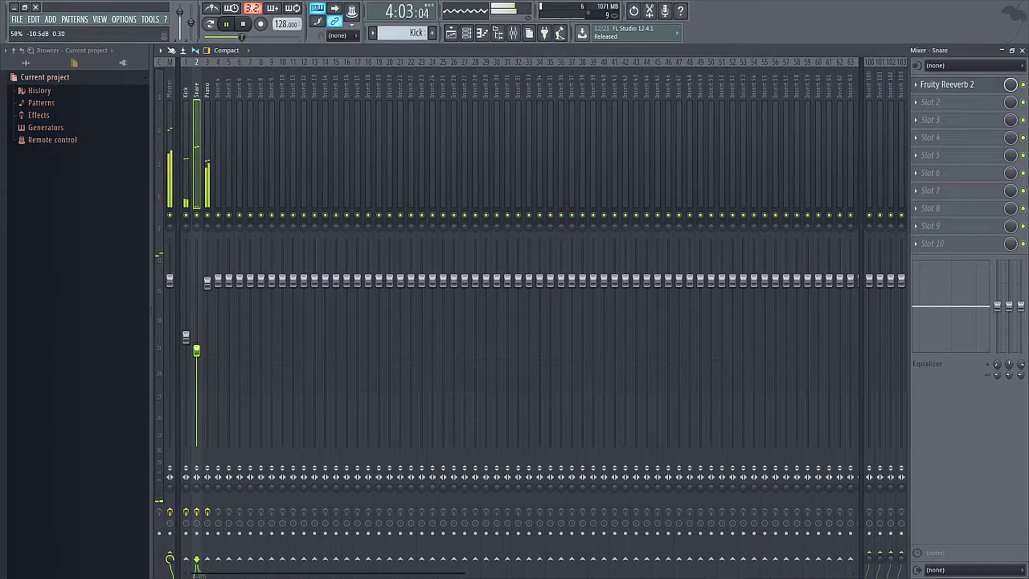
click(207, 280)
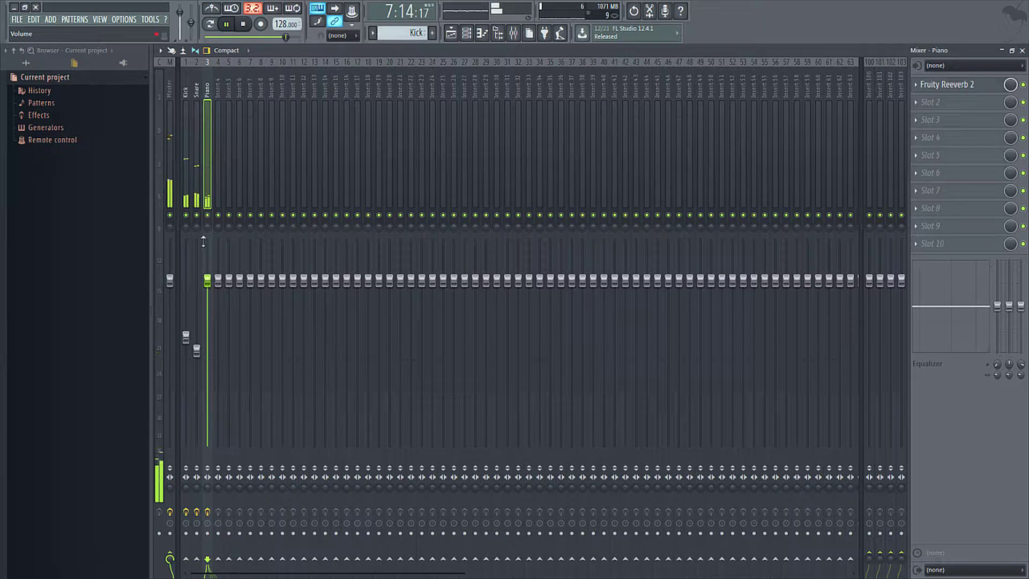
key(space)
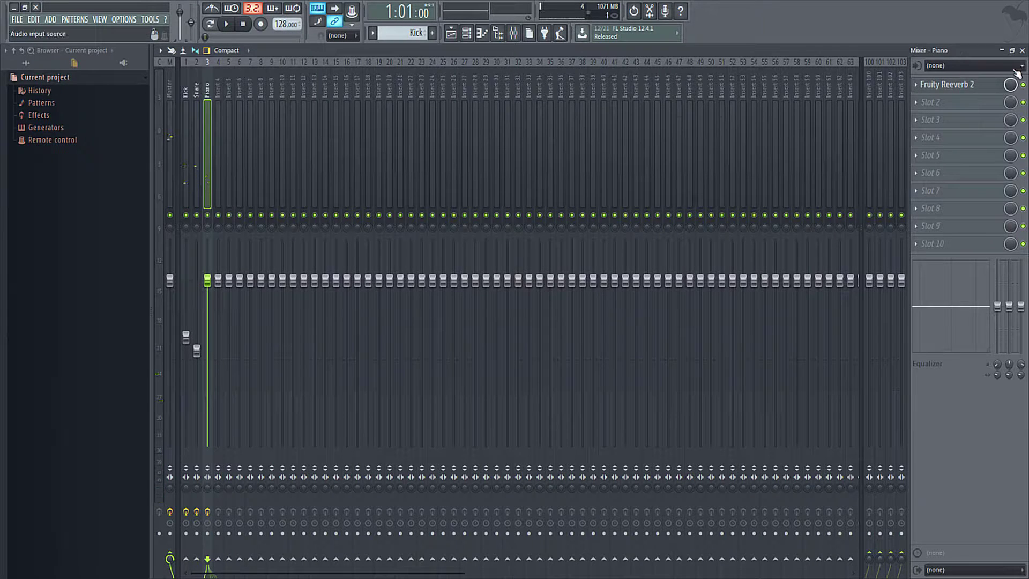
Close the mixer and channel rack, and place a second Piano clip at bar 9 on playlist track 3.
click(1022, 50)
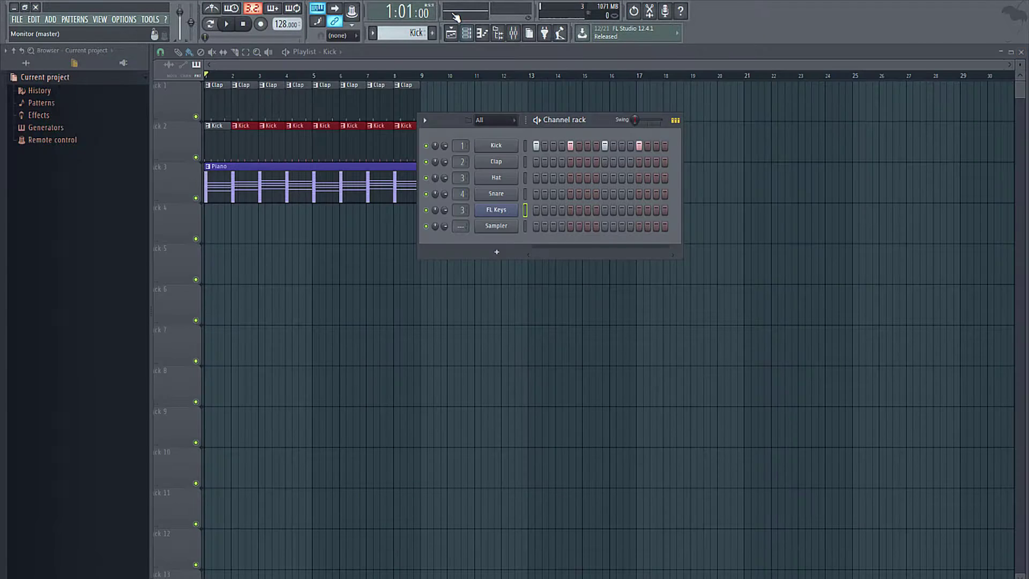
click(466, 33)
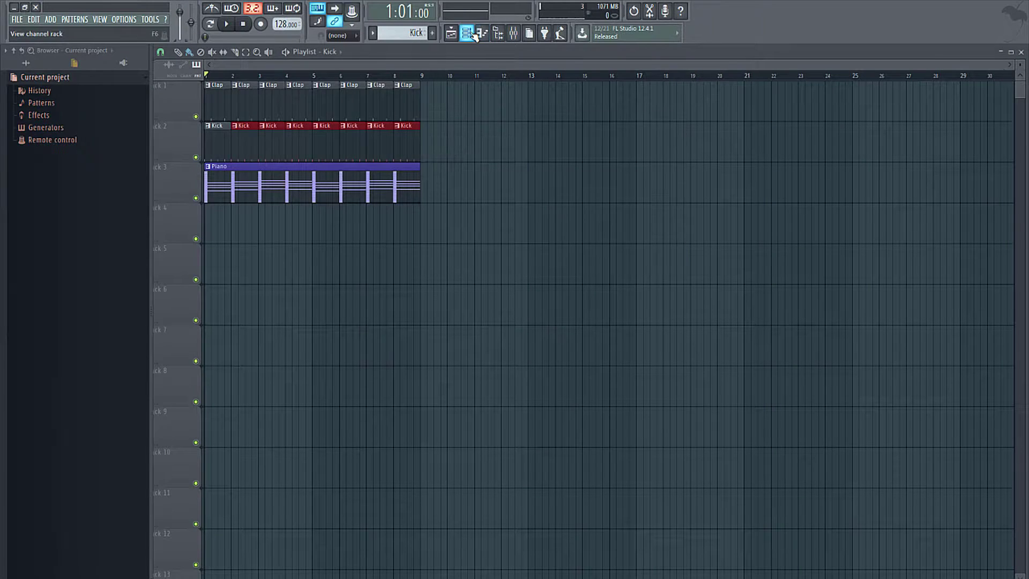
click(397, 166)
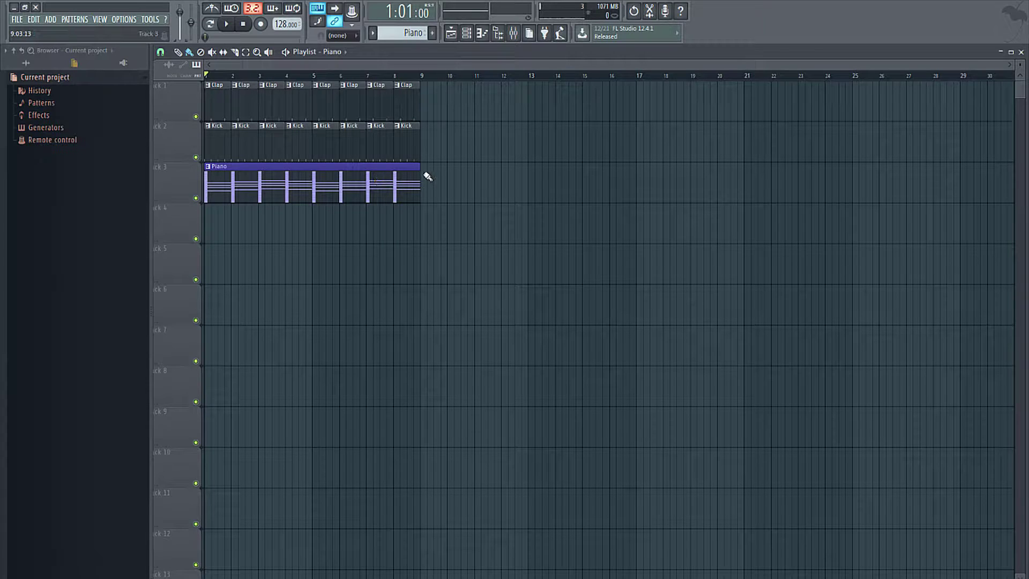
click(426, 176)
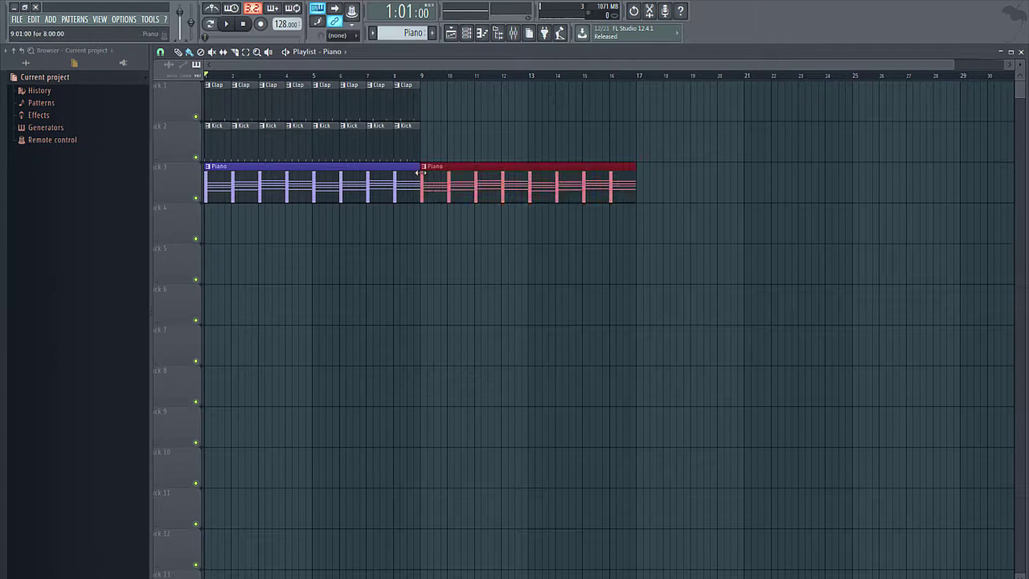
Paint Kick clips on track 2 and Clap clips on track 1 across bars 9 to 16.
click(403, 142)
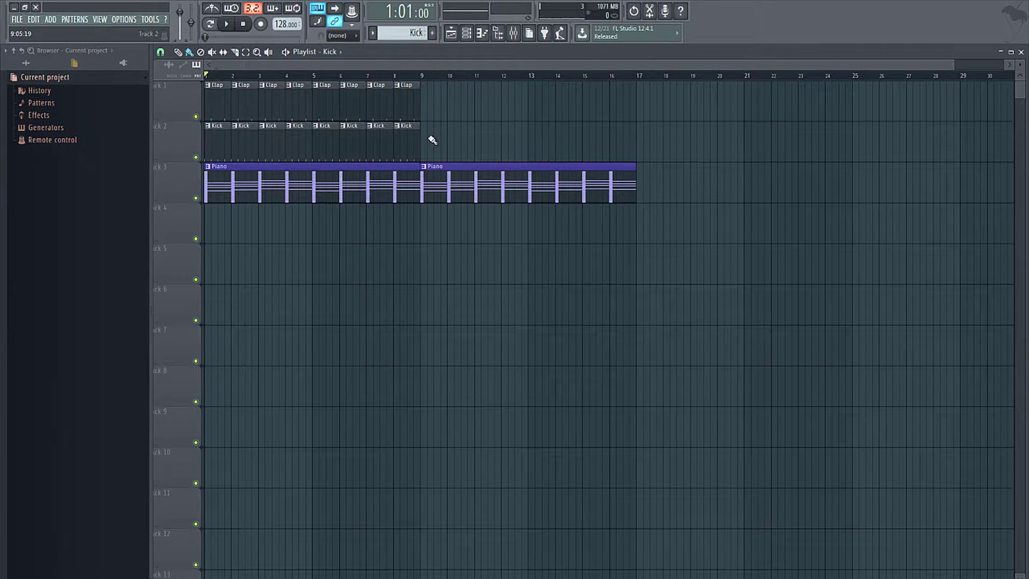
mouse_move(431, 140)
mouse_down()
mouse_move(594, 154)
mouse_move(615, 140)
mouse_up()
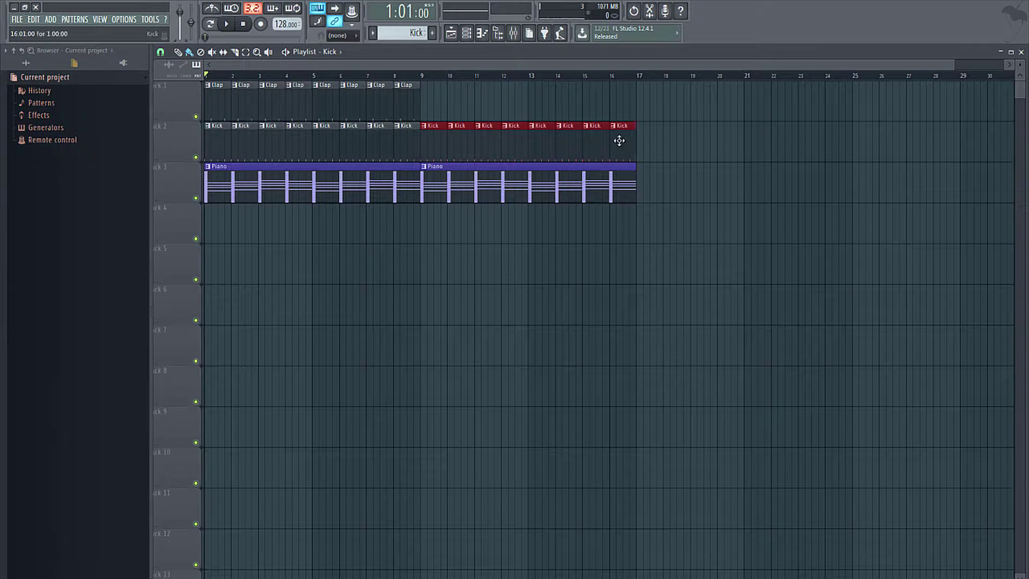
click(402, 106)
drag(420, 103, 625, 108)
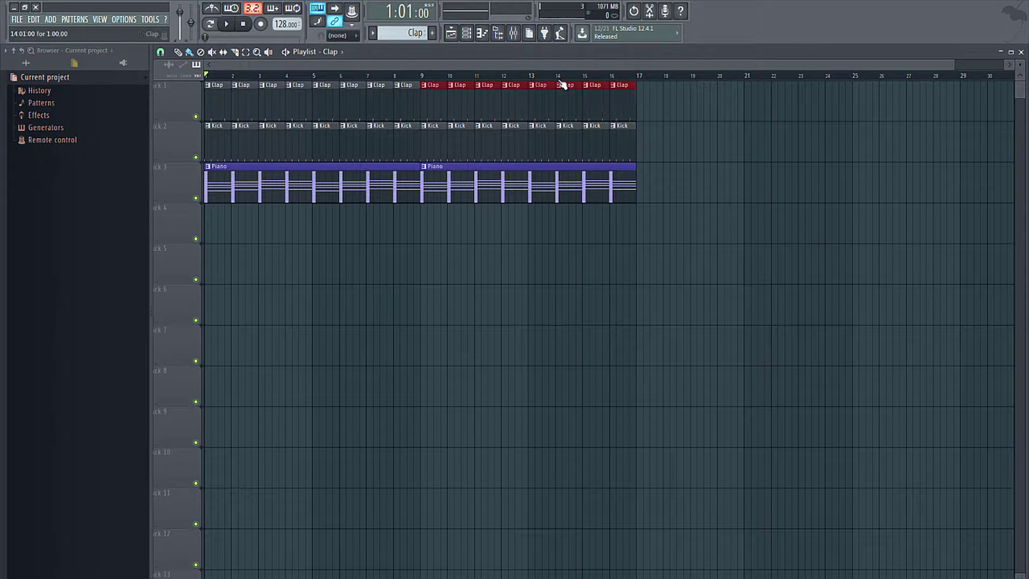
Reopen the channel rack, show all content in the browser and collapse the Kicks folder.
click(465, 34)
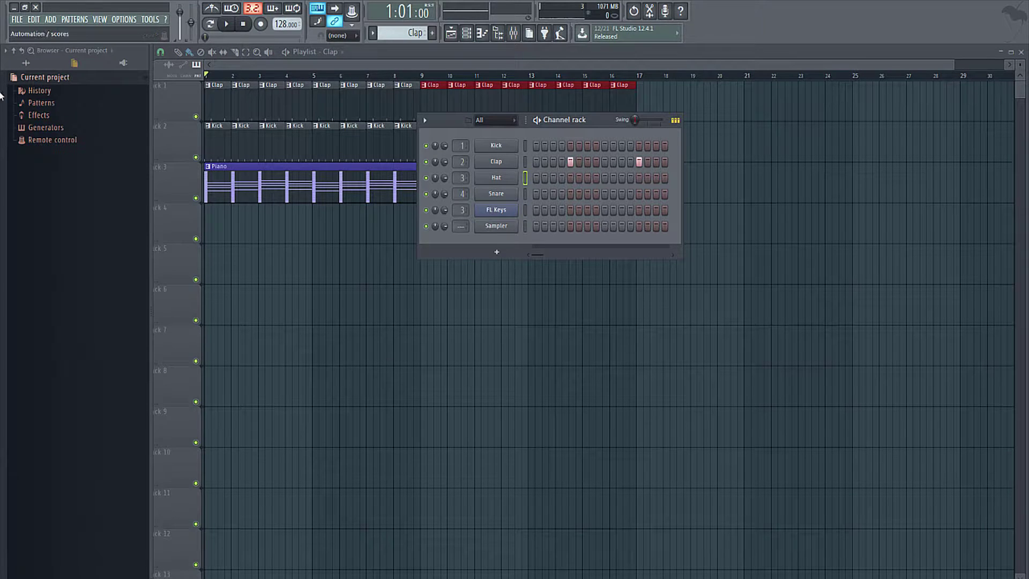
click(26, 64)
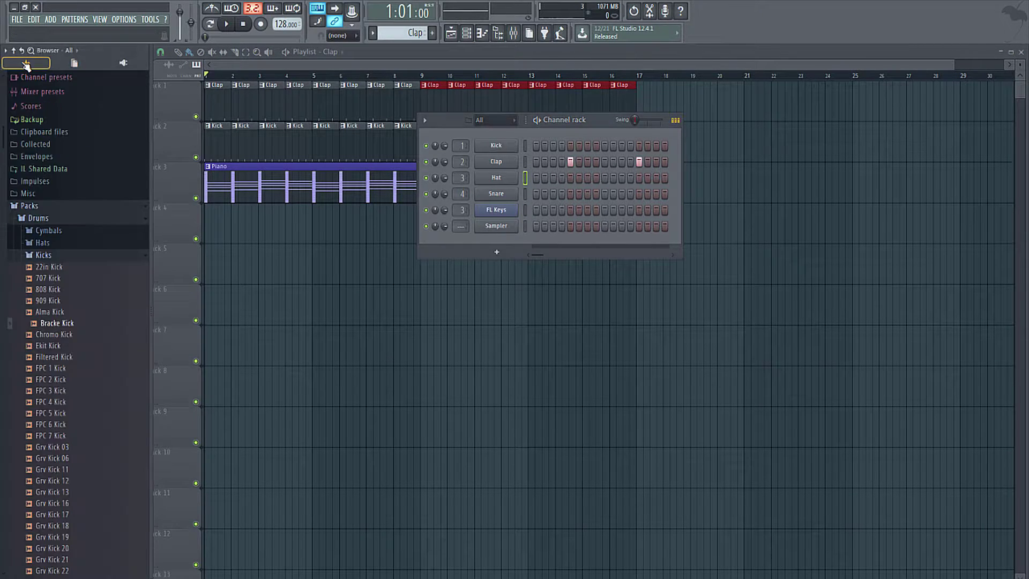
click(51, 255)
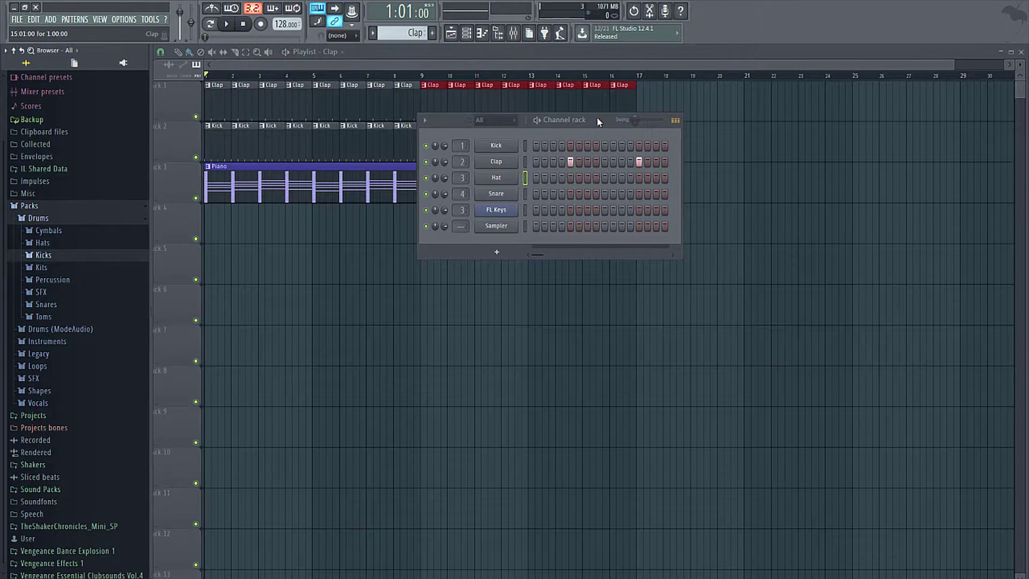
Create a new pattern named HiHats and place a clip of it at bar 9 on playlist track 4.
drag(599, 129, 619, 167)
click(437, 36)
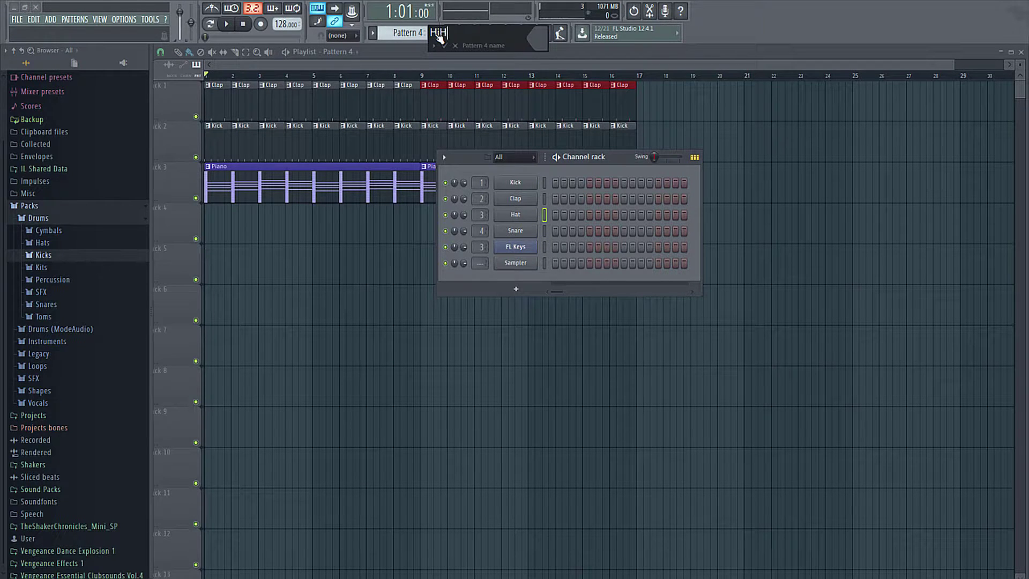
key(Return)
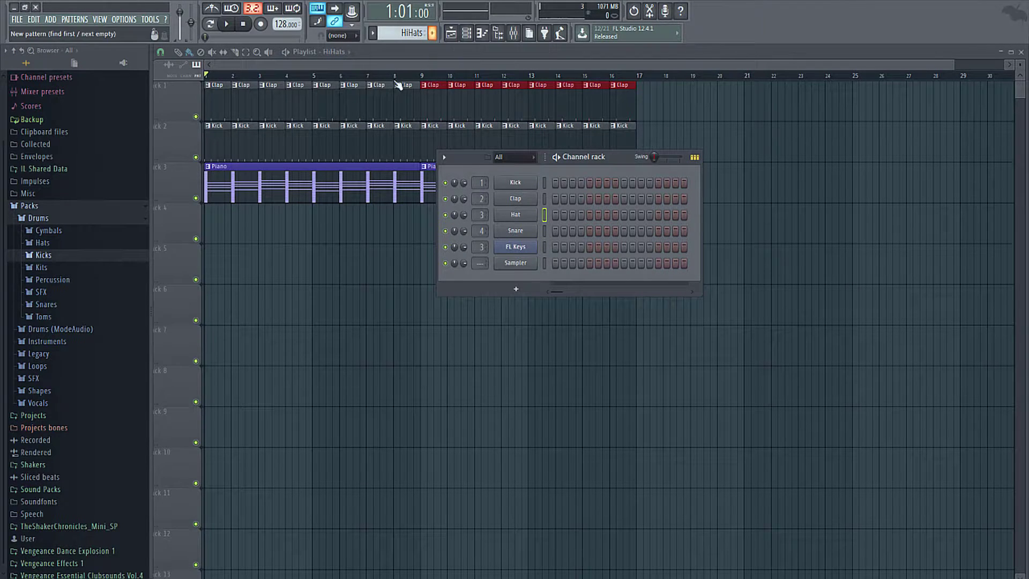
drag(617, 157, 646, 317)
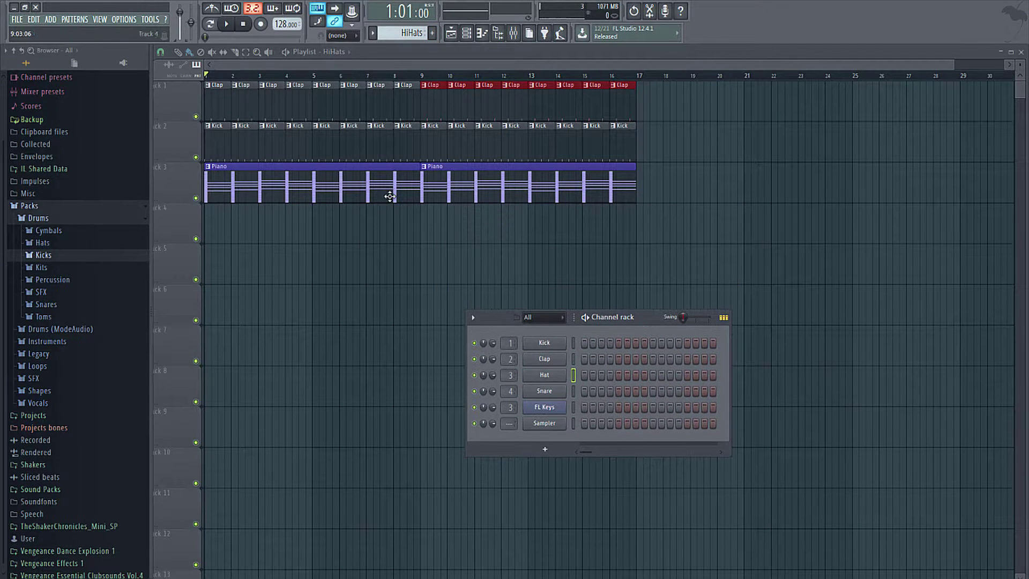
click(428, 217)
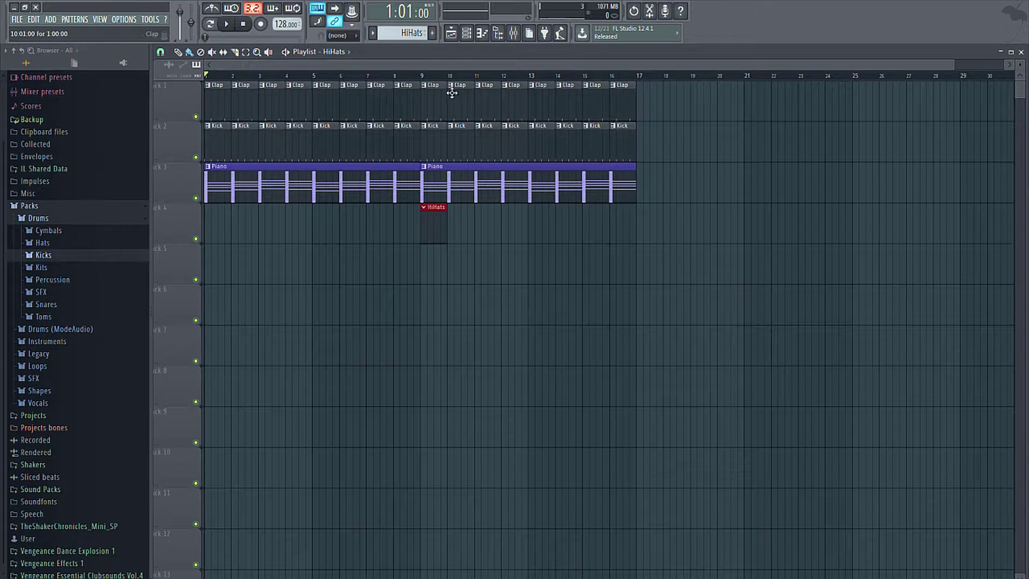
Draw a one-bar C5 note for the Hat channel in the piano roll and route that channel to mixer track 4.
click(483, 33)
scroll(538, 188, down, 3)
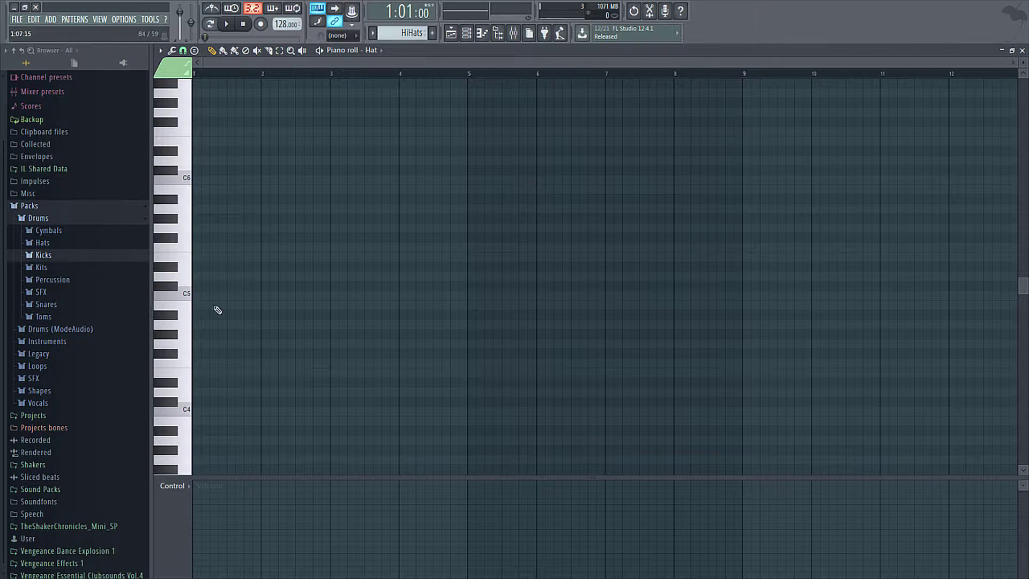
mouse_move(198, 300)
mouse_down()
mouse_move(202, 264)
mouse_move(191, 297)
mouse_up()
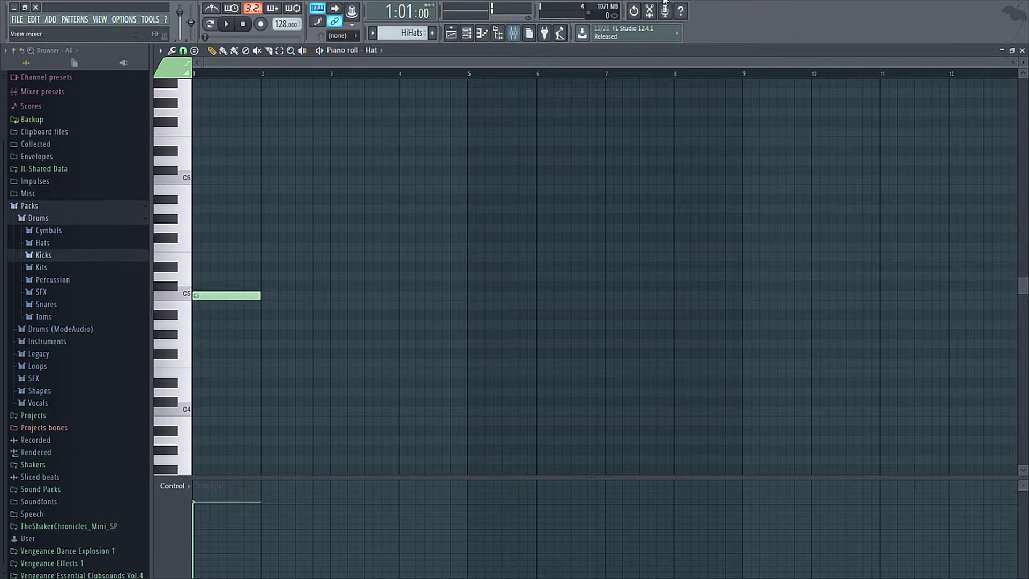
click(468, 35)
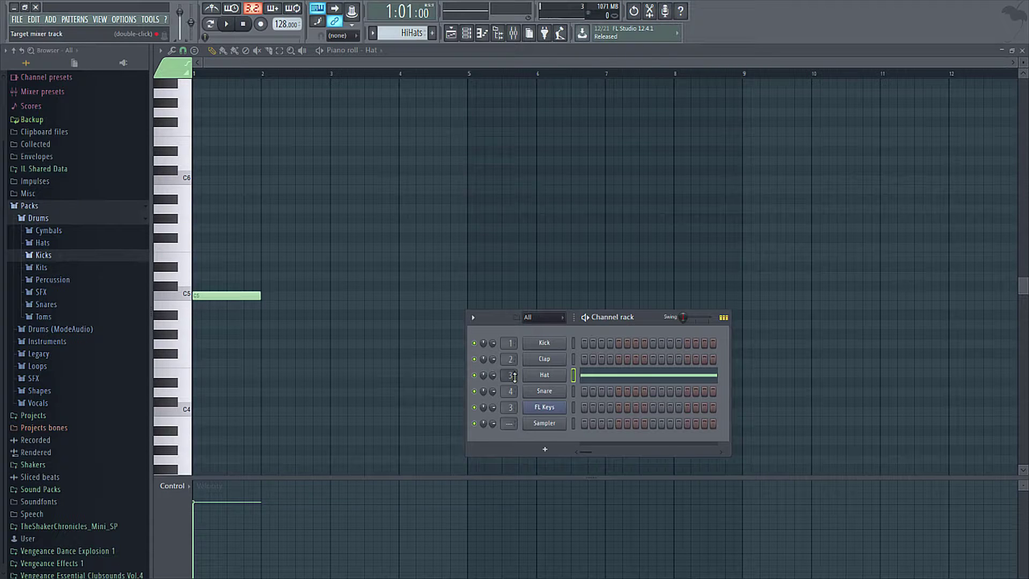
scroll(514, 376, up, 1)
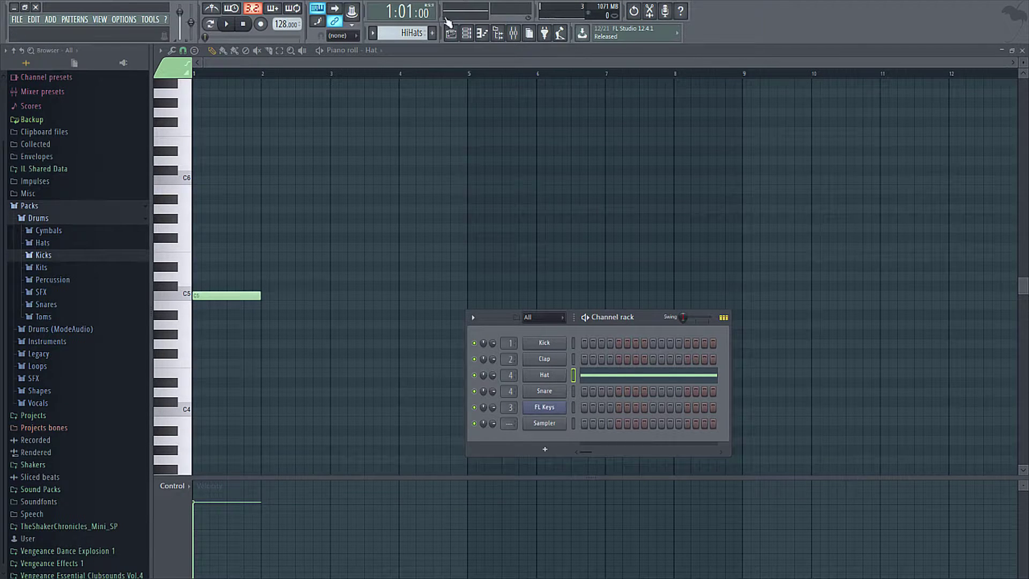
click(466, 33)
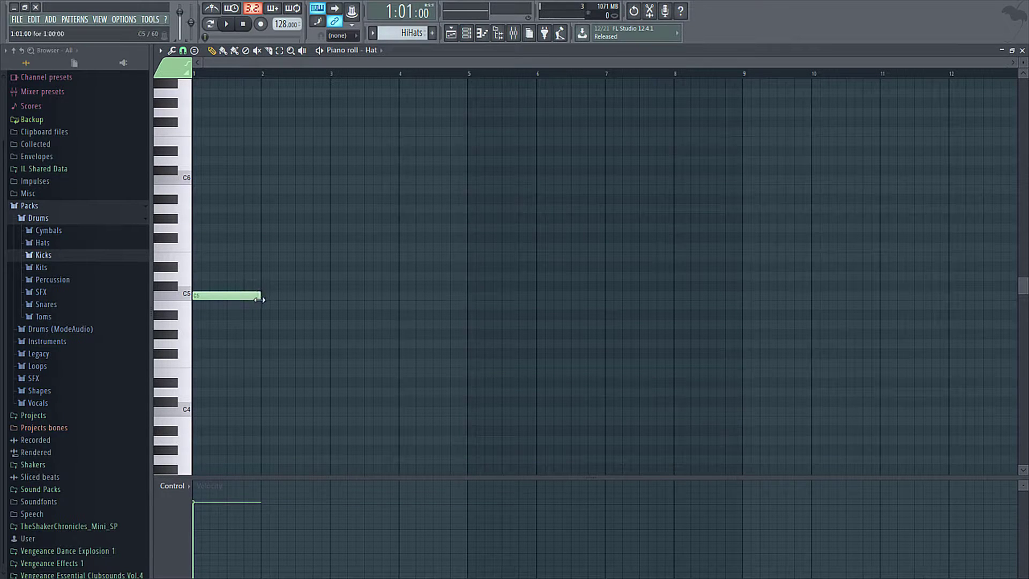
Shorten the C5 hat note to one beat on beat 2, add another on beat 4 and play the pattern by itself.
drag(260, 300, 235, 298)
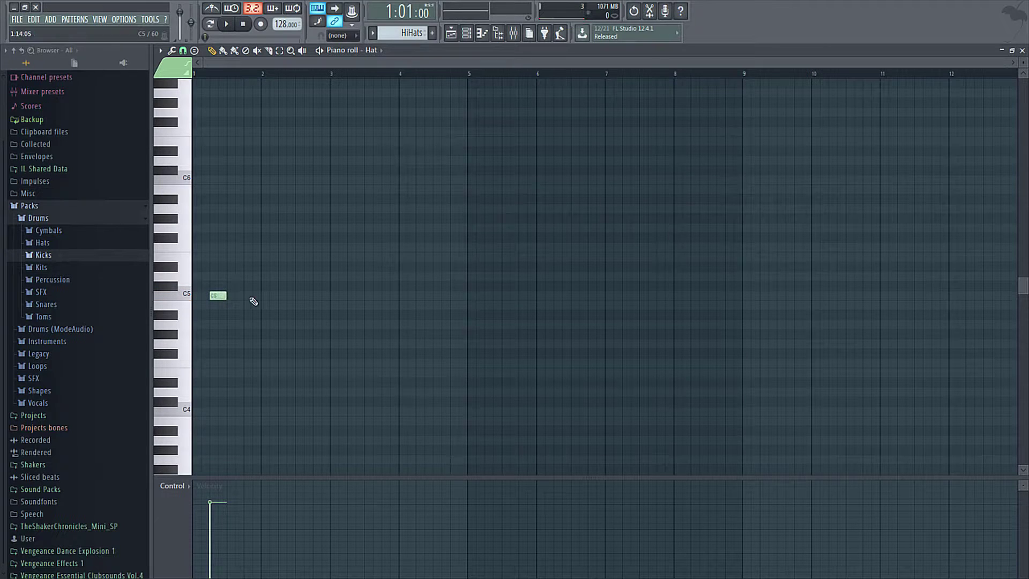
click(251, 298)
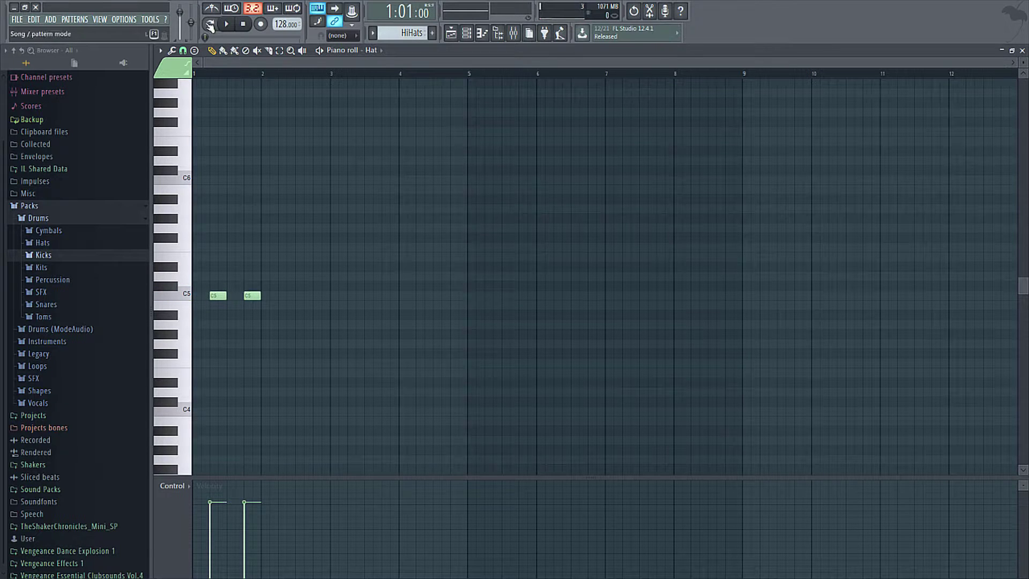
key(space)
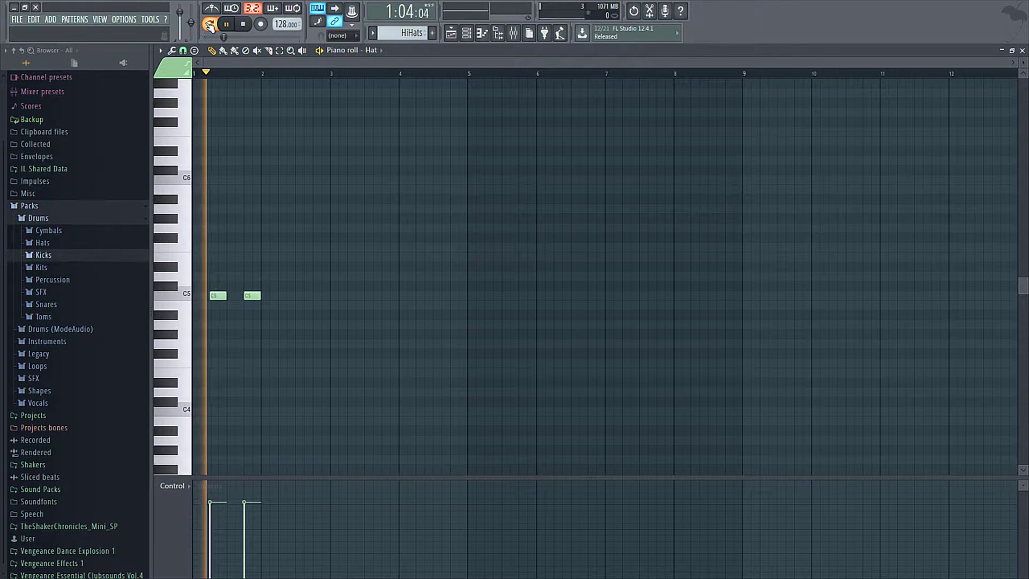
key(space)
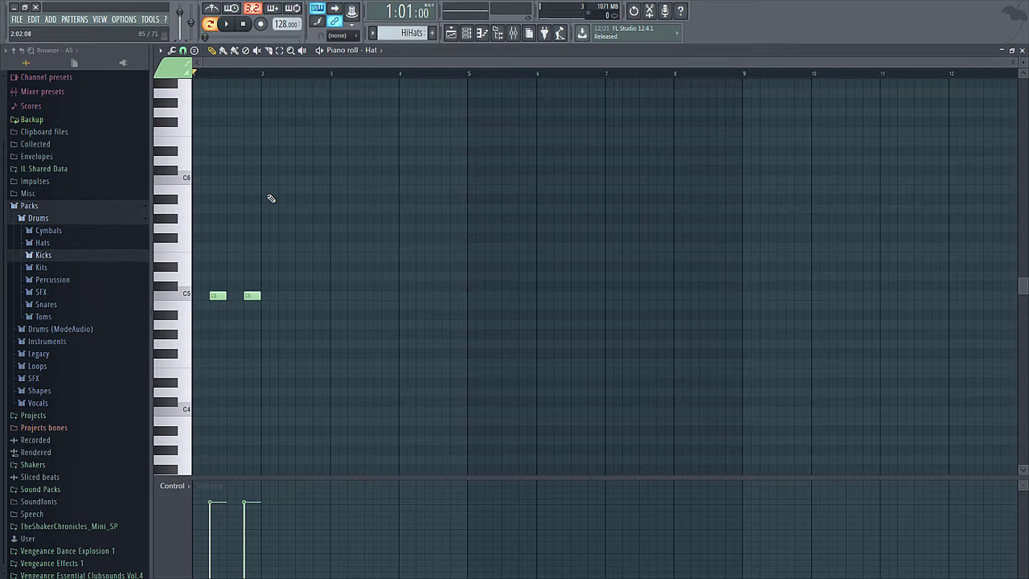
Turn the first hat note into a half-beat hit on beat 1's offbeat, add one on beat 2's offbeat and delete the beat 4 note.
scroll(271, 198, up, 5)
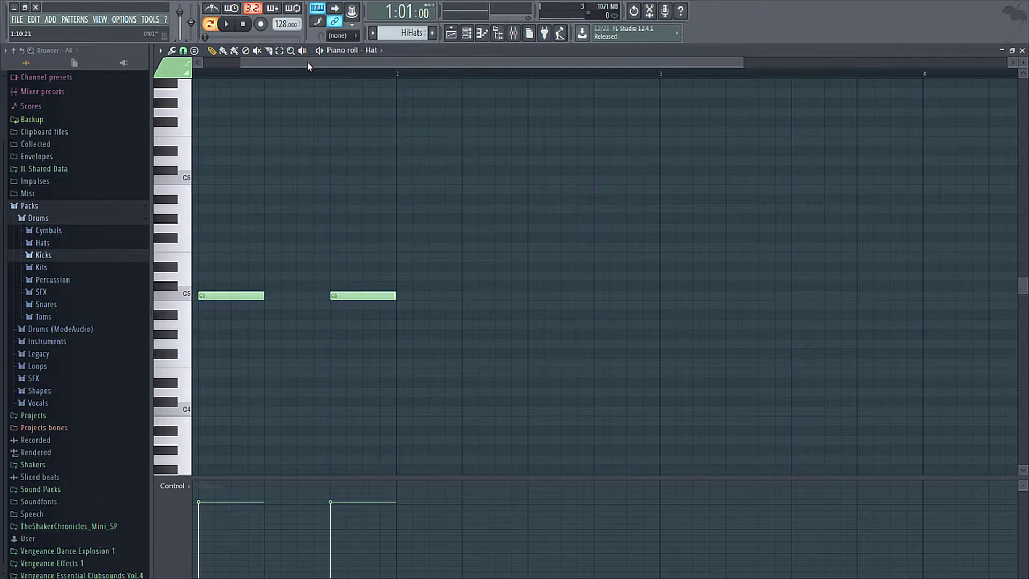
drag(308, 66, 271, 66)
drag(289, 296, 259, 295)
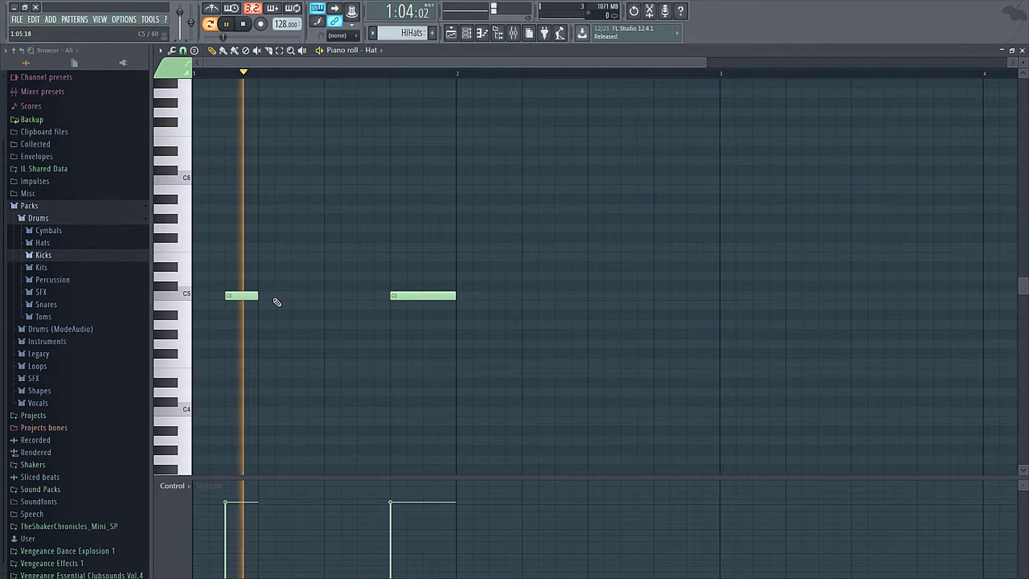
click(294, 296)
right_click(420, 295)
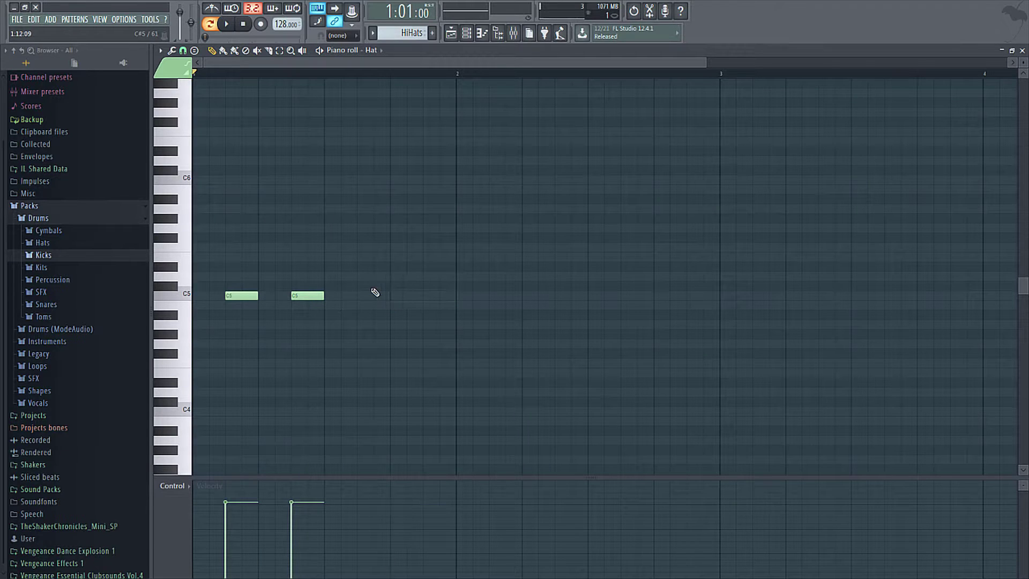
Add half-beat C5 hat hits on all remaining offbeats through bar 2, play the pattern and return to song mode.
click(369, 295)
click(428, 295)
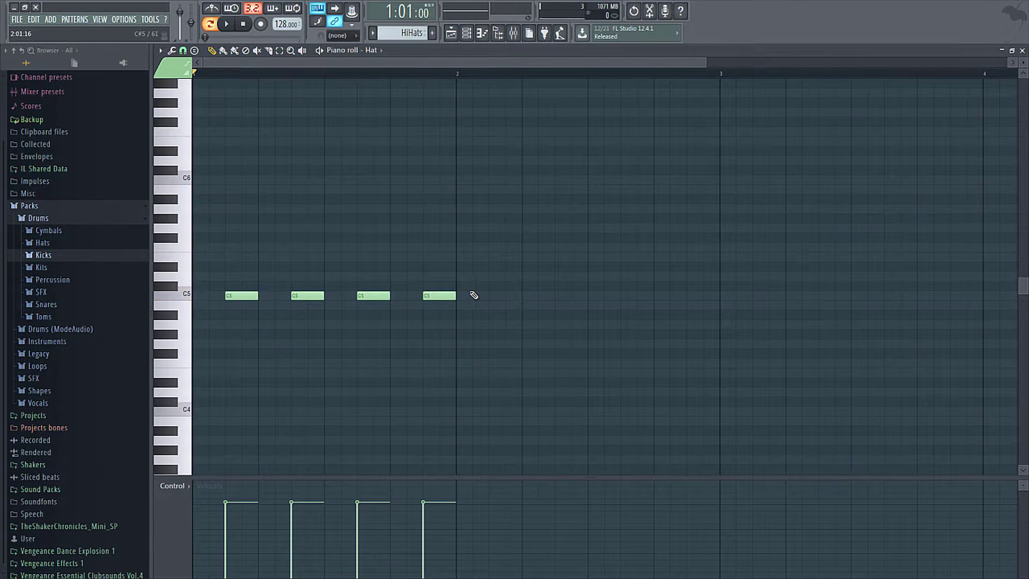
click(495, 296)
click(559, 295)
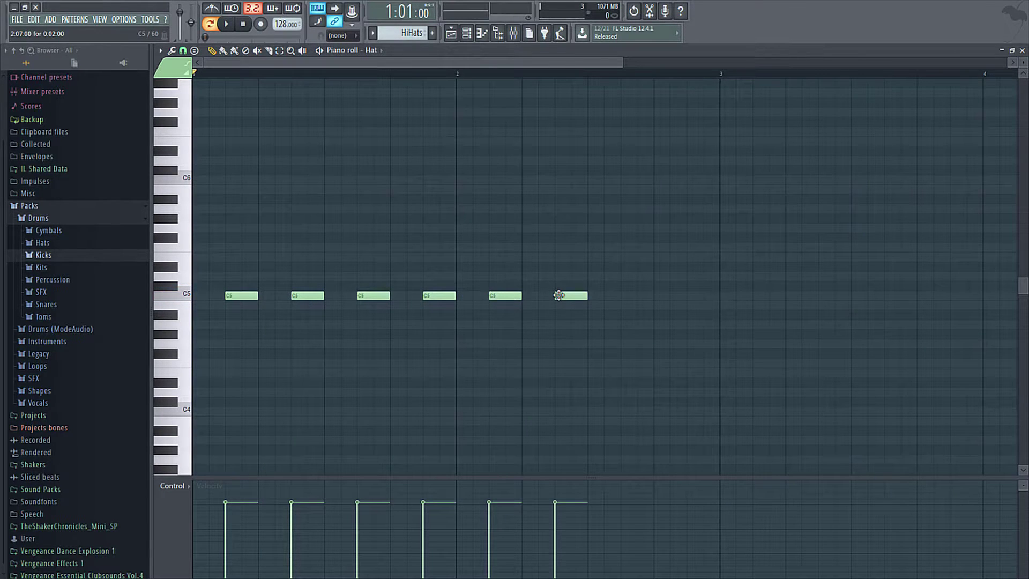
click(625, 295)
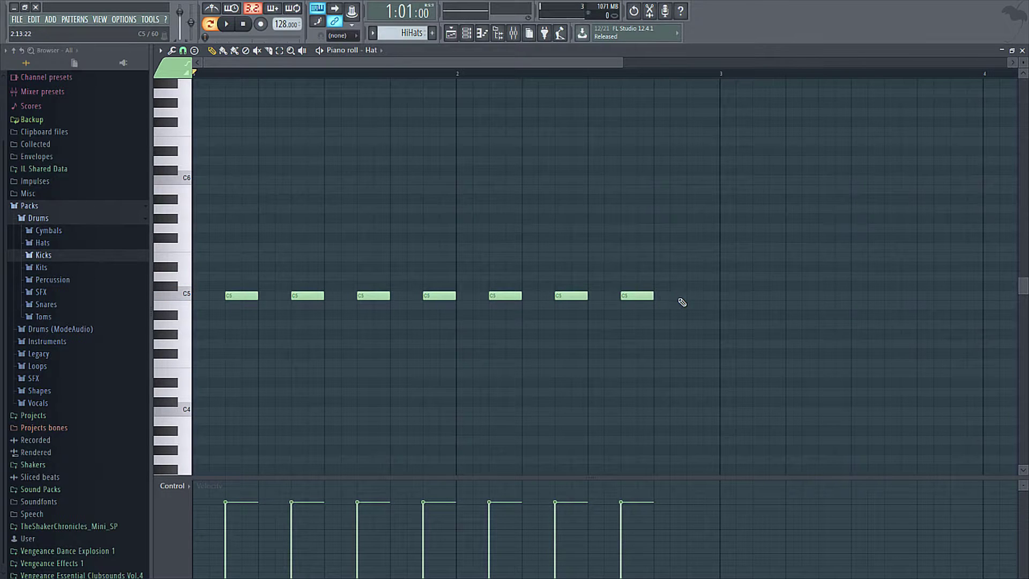
click(696, 296)
key(space)
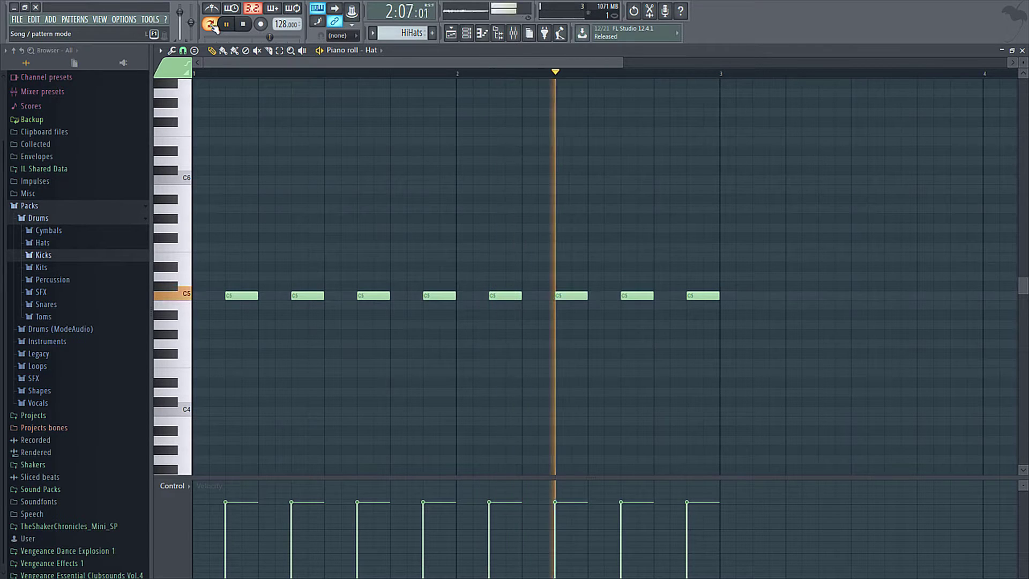
click(210, 25)
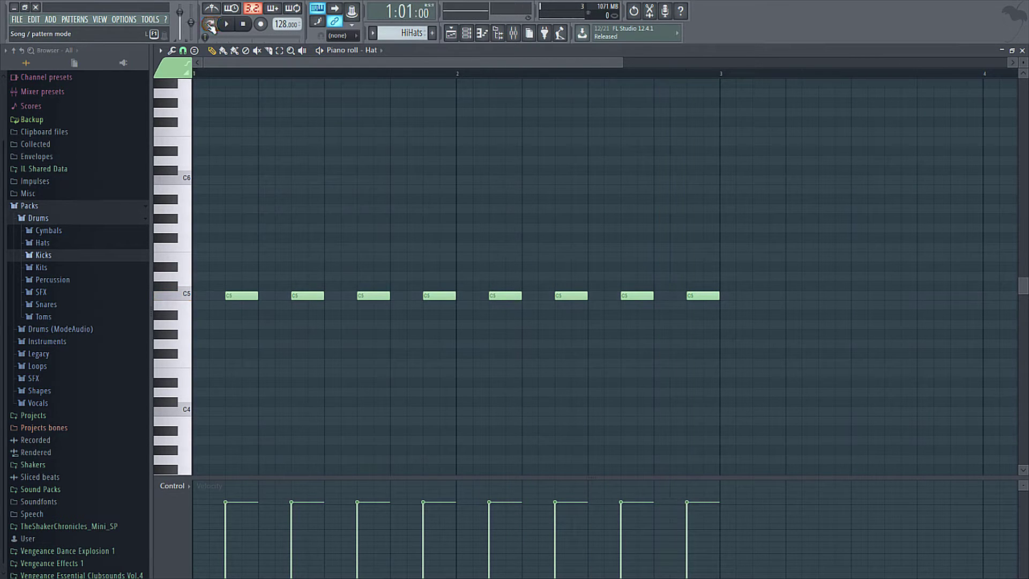
Close the piano roll and duplicate the two-bar HiHats clip three times to fill track 4 through bar 16.
click(1023, 51)
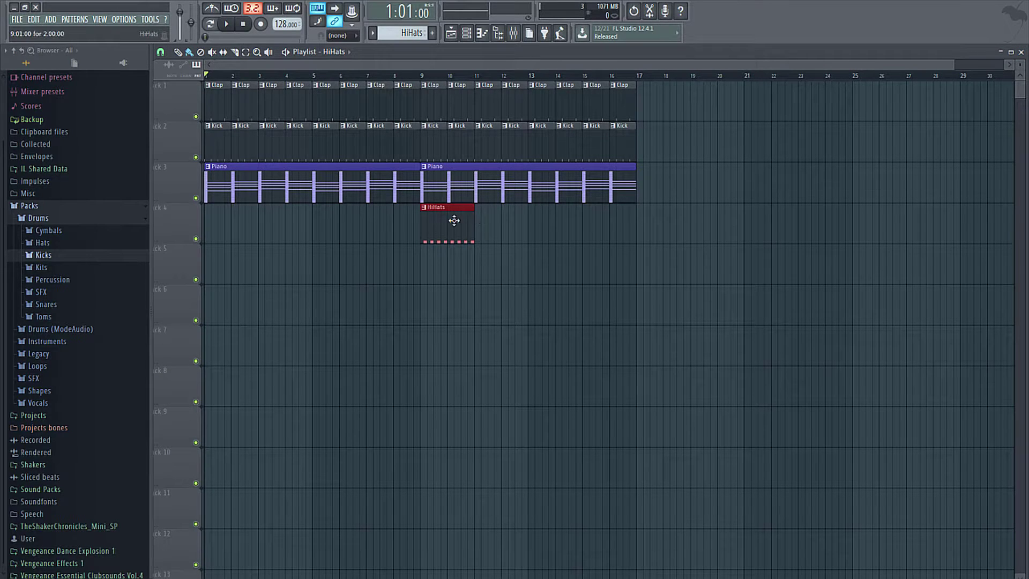
key(ctrl+b)
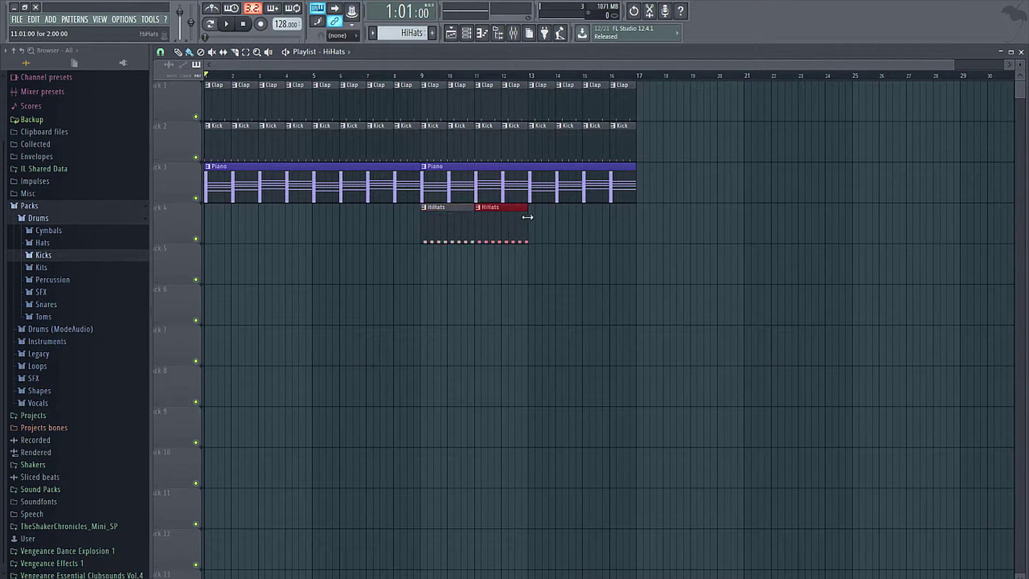
key(ctrl+b)
key(ctrl+b)
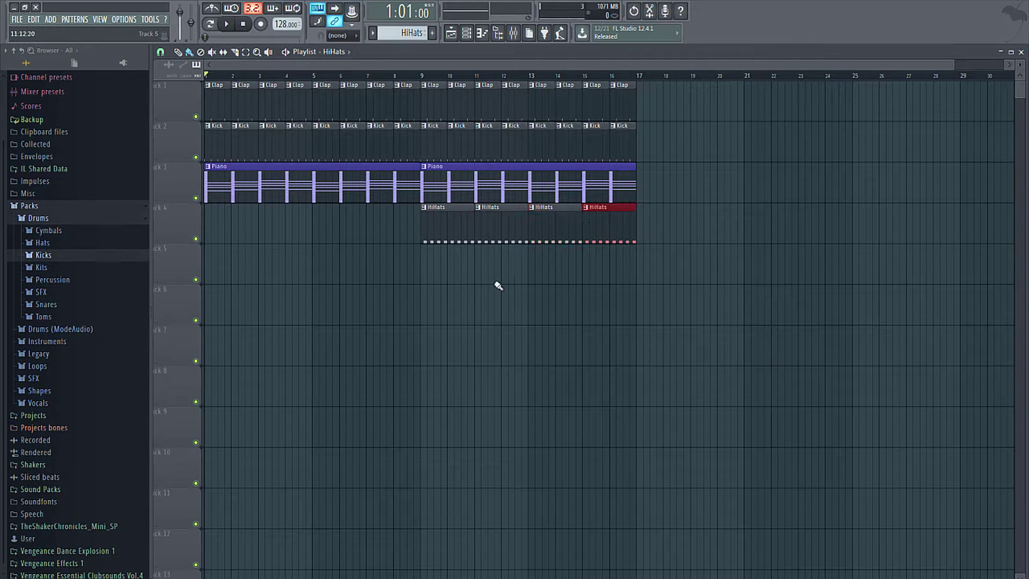
Name mixer insert 4 HiHats and load Fruity Reeverb 2 into its first effect slot.
click(513, 33)
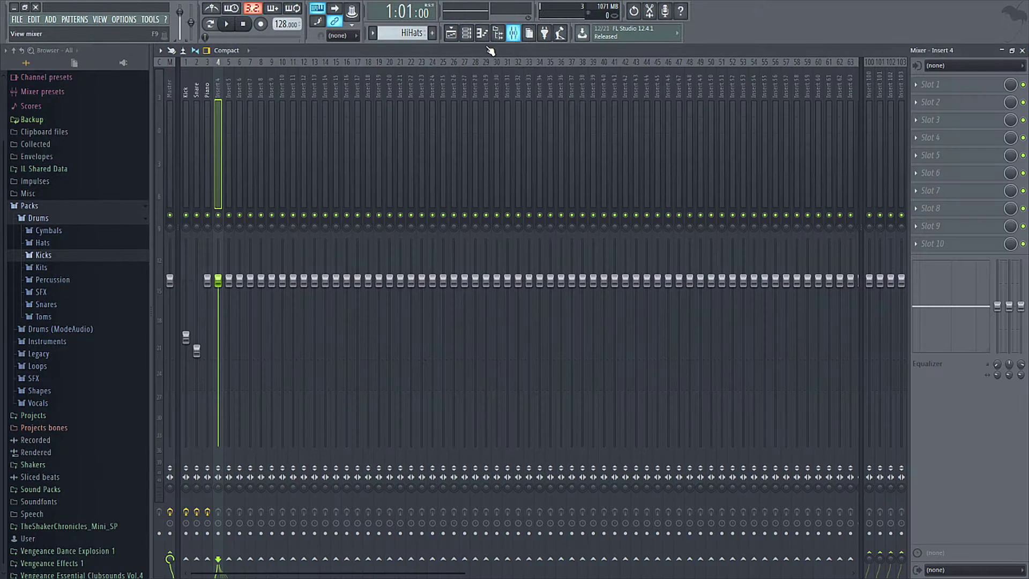
double_click(218, 87)
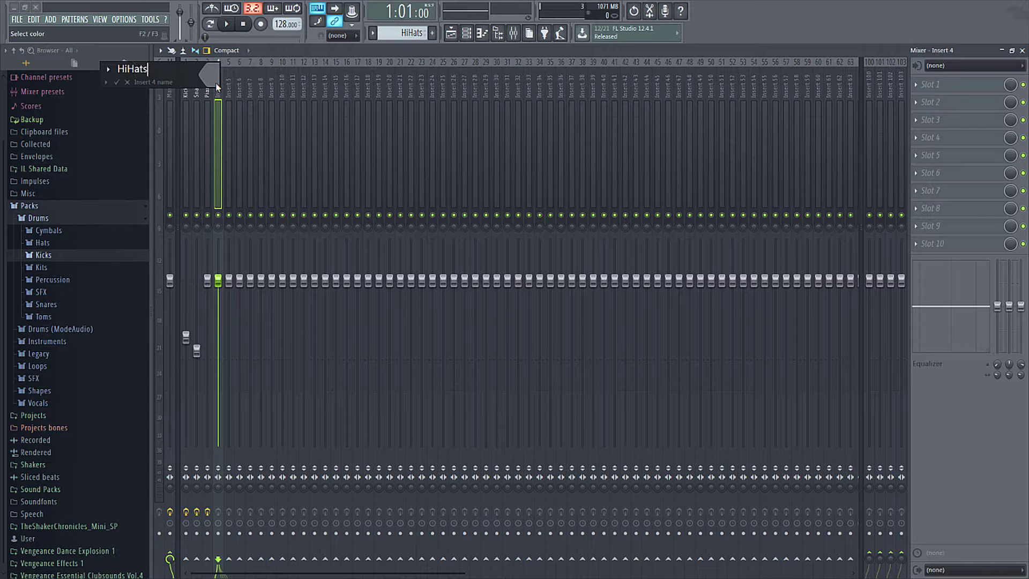
text(HiHats)
key(Return)
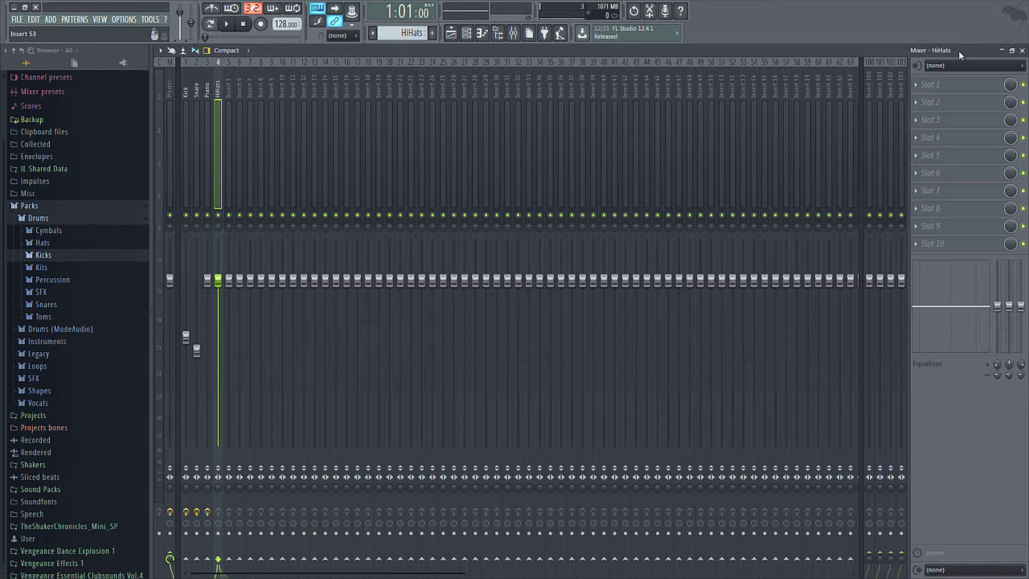
click(926, 85)
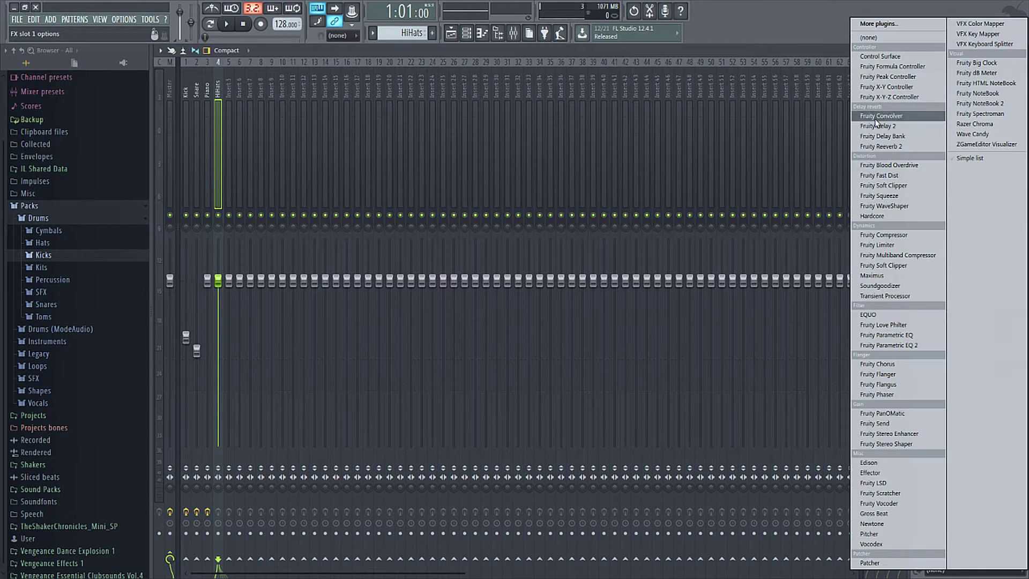
click(879, 146)
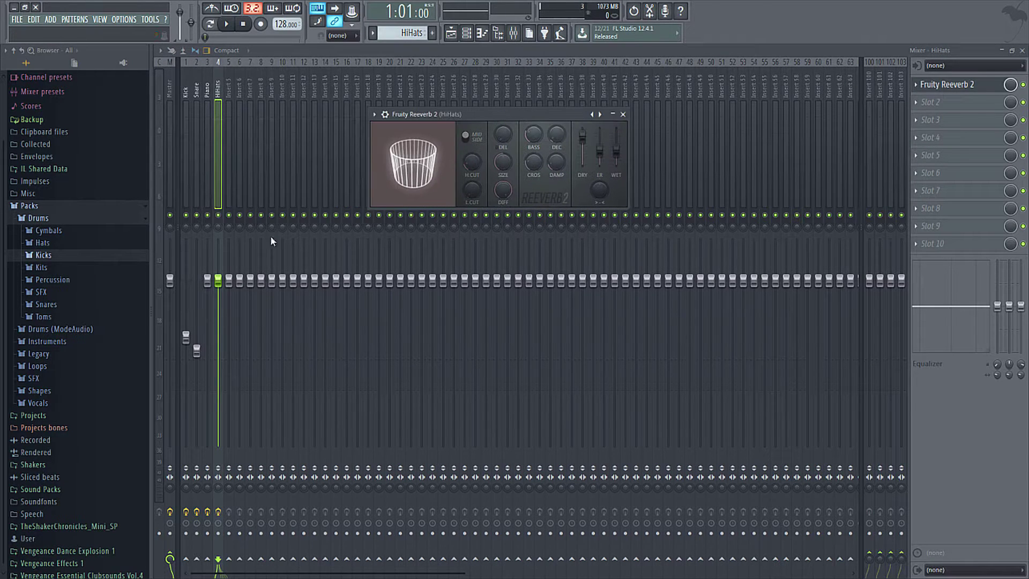
Solo the HiHats mixer track, lower its volume to 89% (-2.4 dB) during playback, and close the mixer.
right_click(218, 214)
key(space)
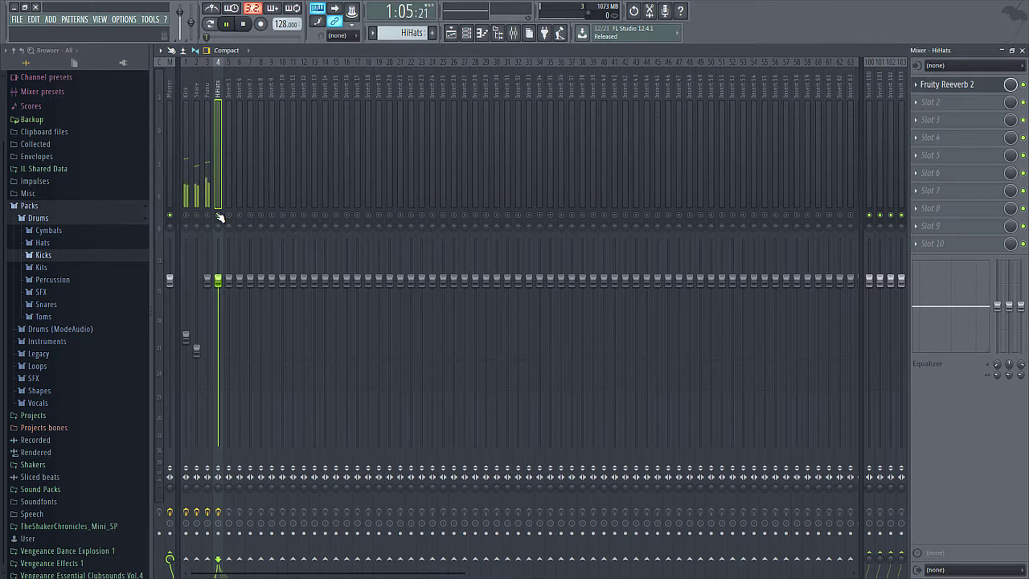
drag(219, 280, 218, 298)
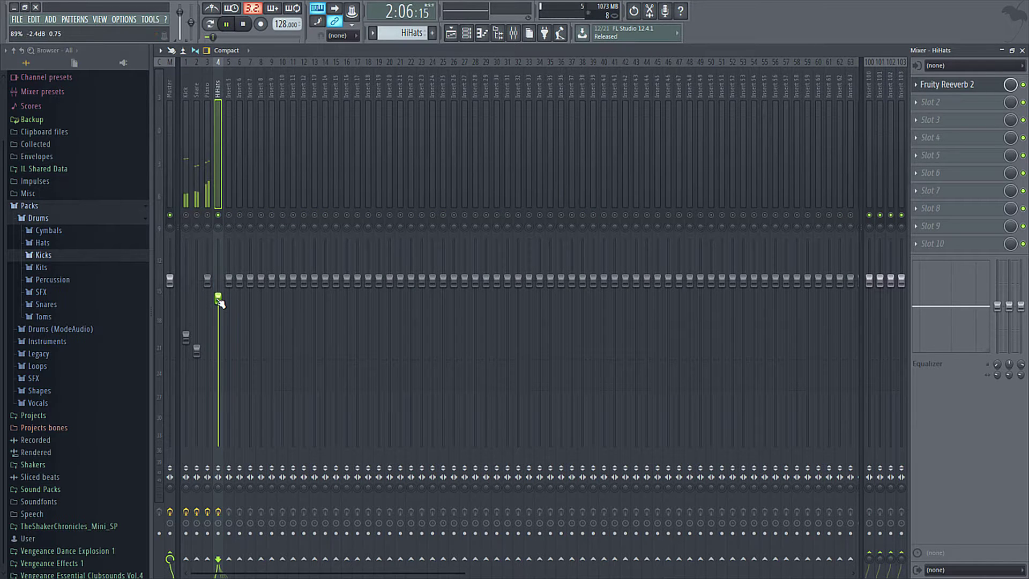
key(space)
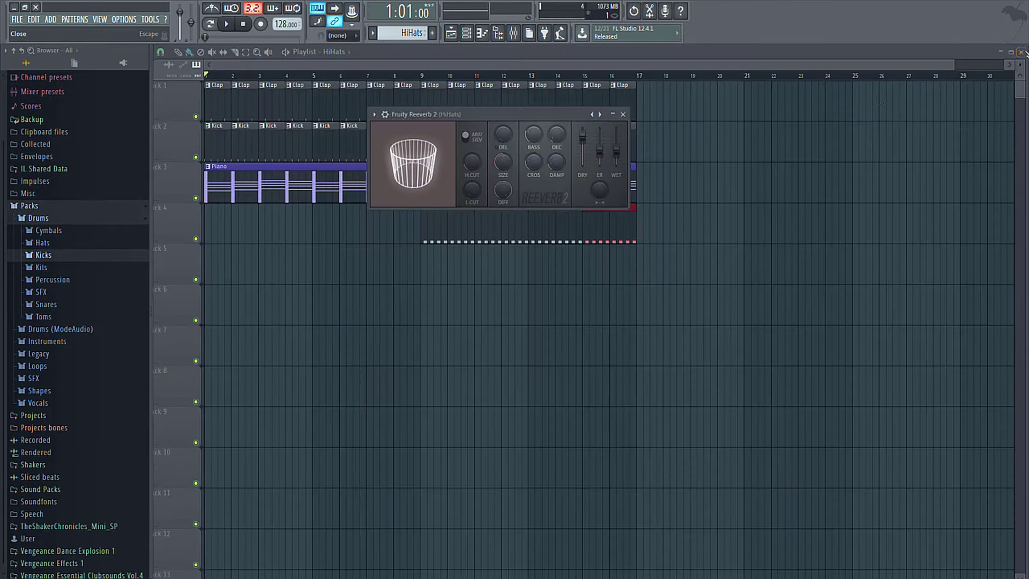
click(1022, 51)
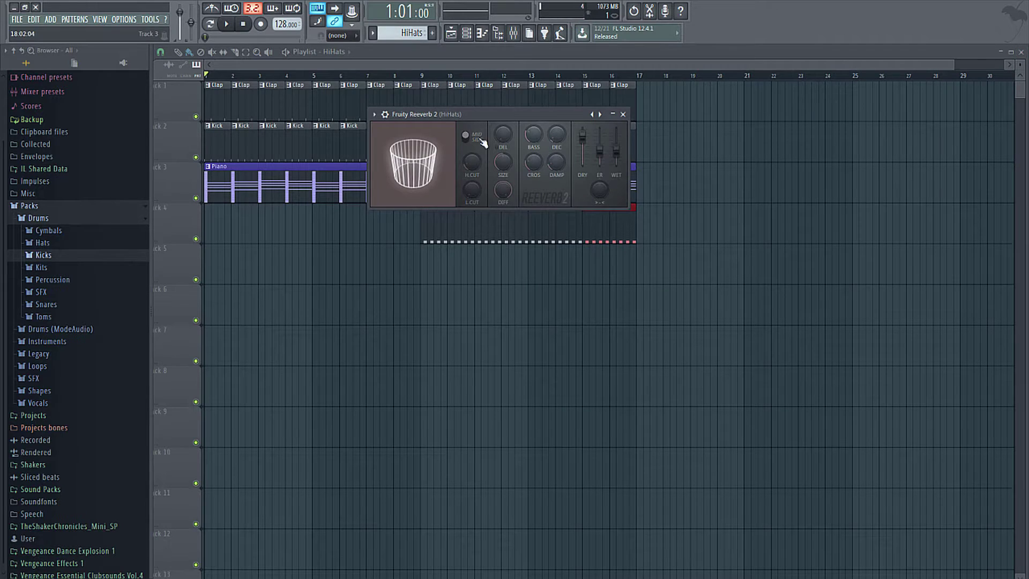
Move the playback position to bar 9 and play the song from there with the mixer open.
click(431, 81)
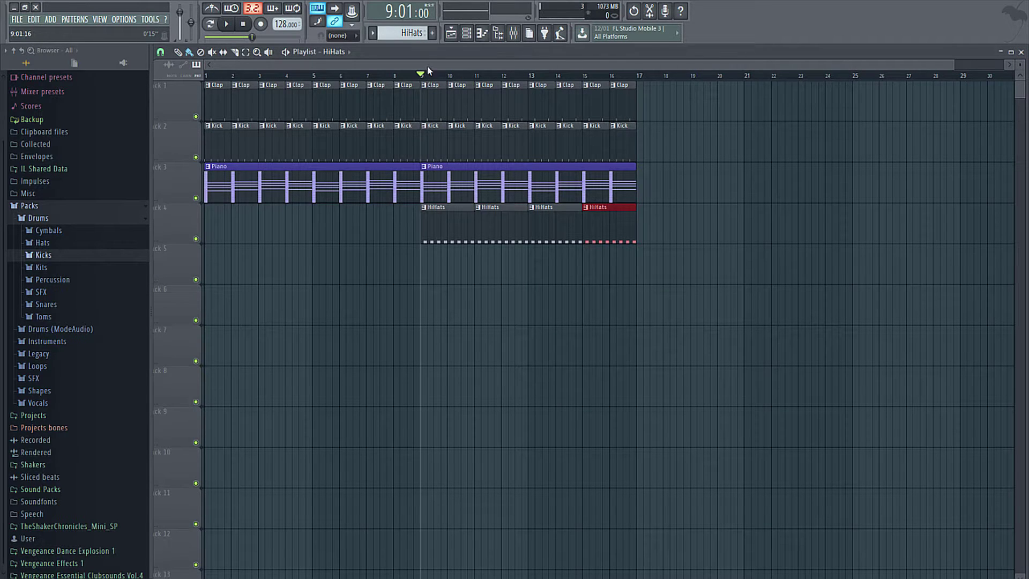
click(513, 33)
key(space)
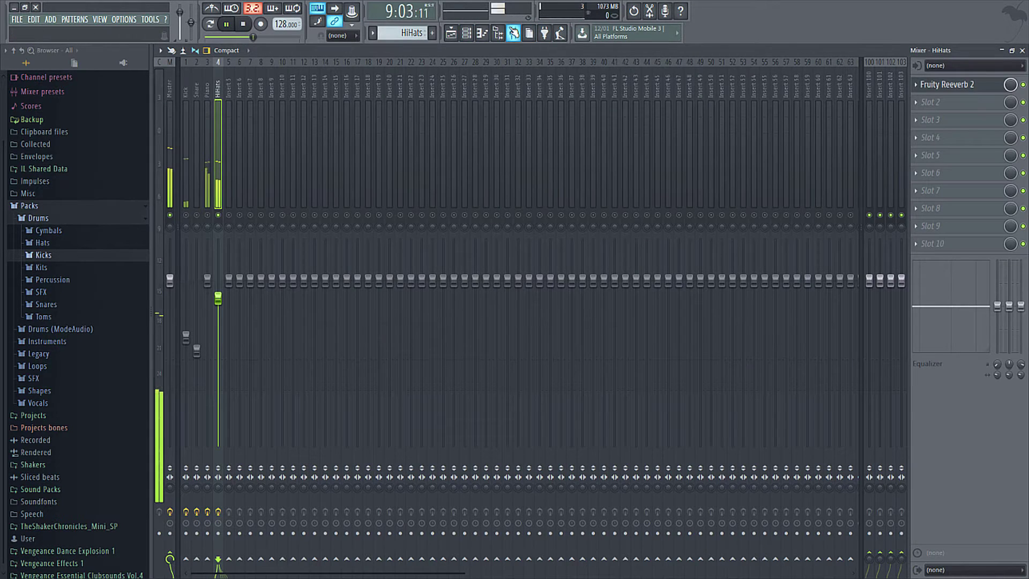
Set the wet level of Fruity Reeverb 2 on the HiHats track to 55% during playback, then stop the song.
click(947, 85)
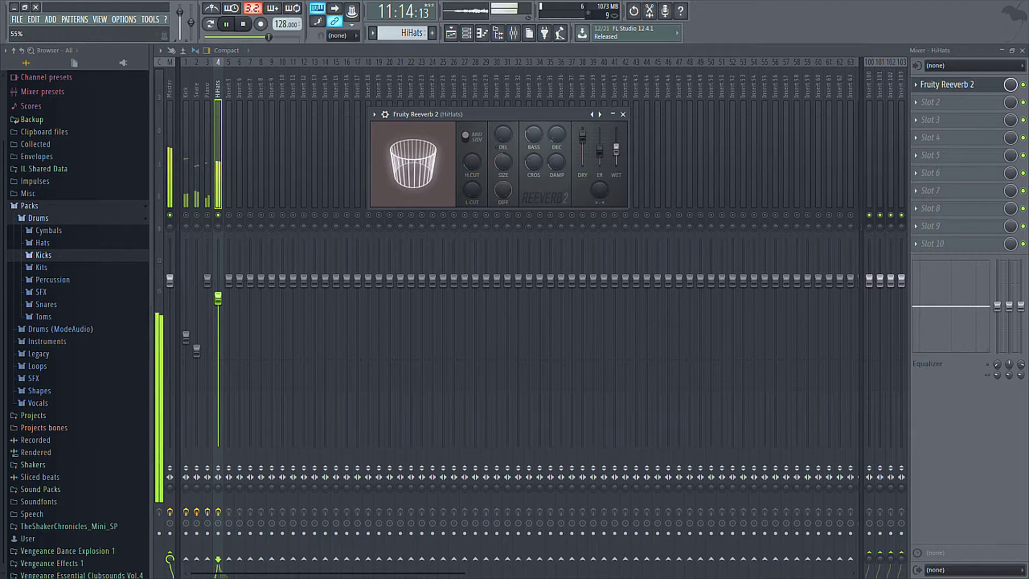
click(622, 114)
key(space)
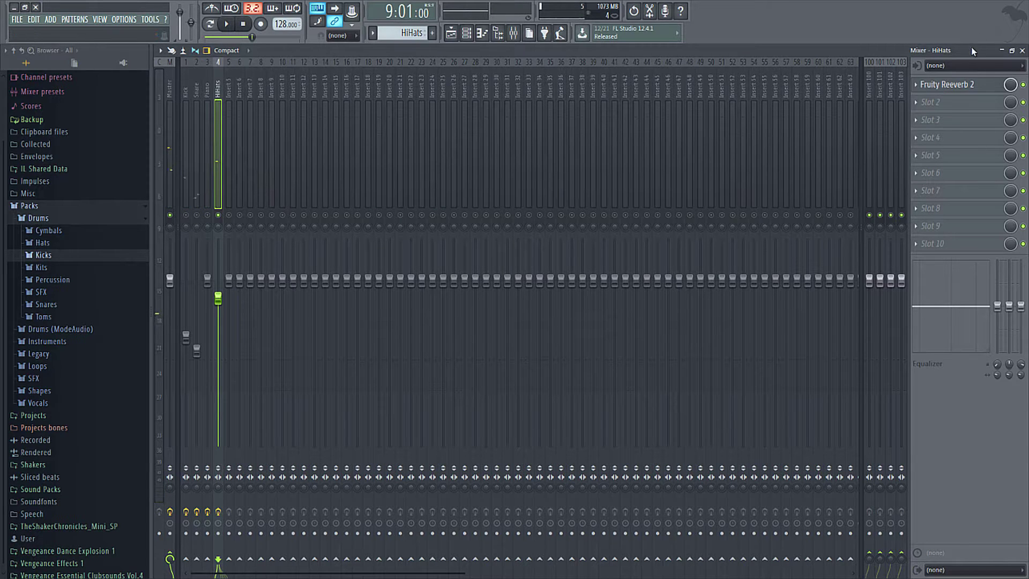
Load Fruity Delay 2 into the second effect slot of the HiHats mixer track and start playback.
click(944, 103)
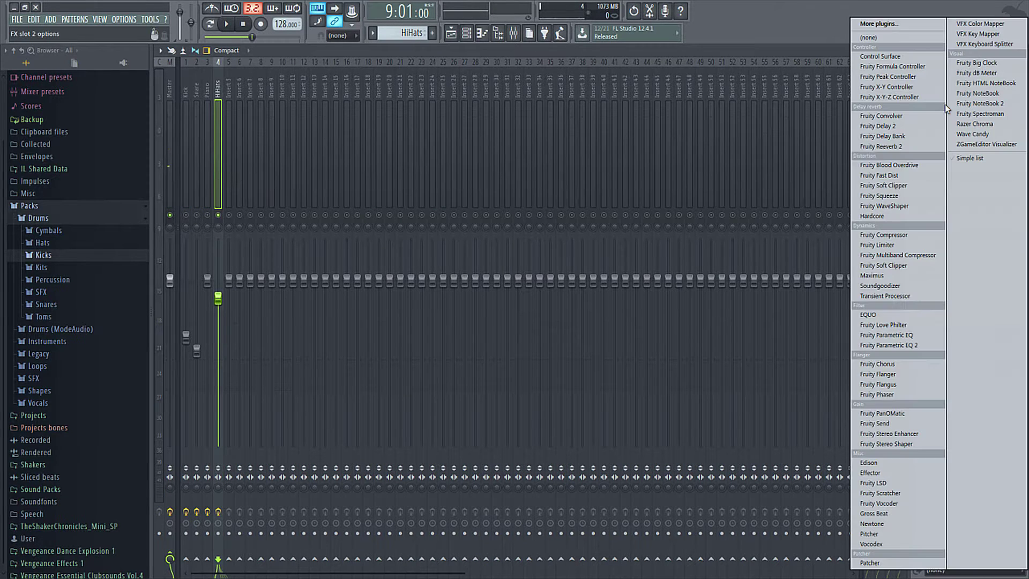
click(878, 127)
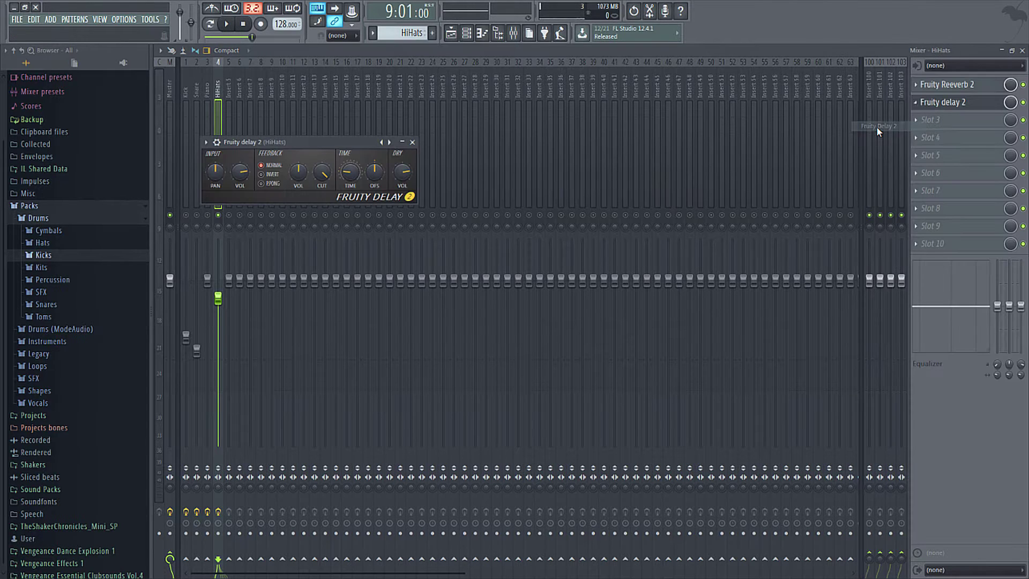
key(space)
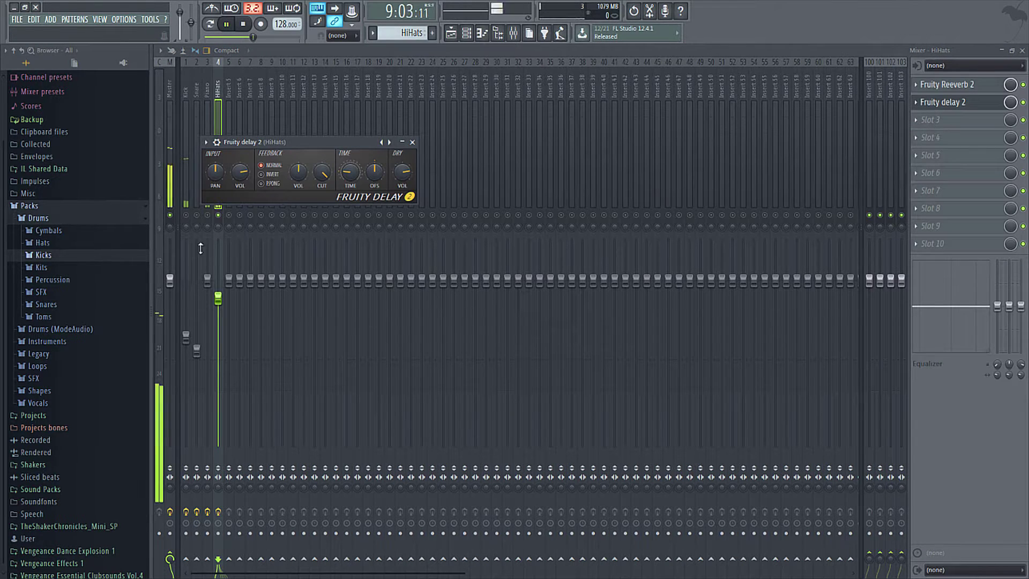
Set the HiHats delay's feedback to ping-pong mode and lower its feedback volume and cutoff while listening, then close the delay.
click(262, 183)
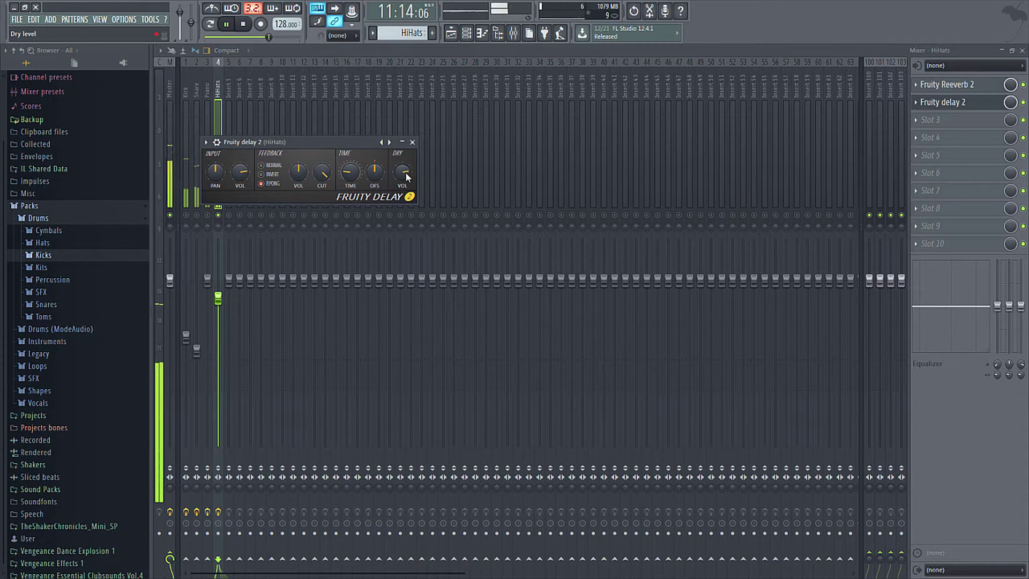
drag(302, 179, 302, 200)
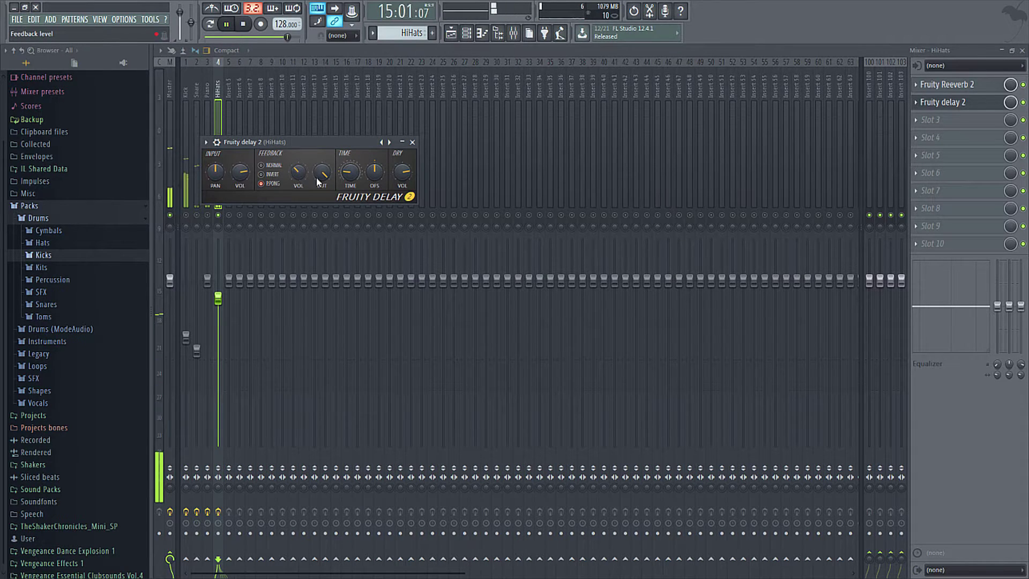
mouse_move(321, 172)
mouse_down()
mouse_move(322, 198)
mouse_move(322, 185)
mouse_up()
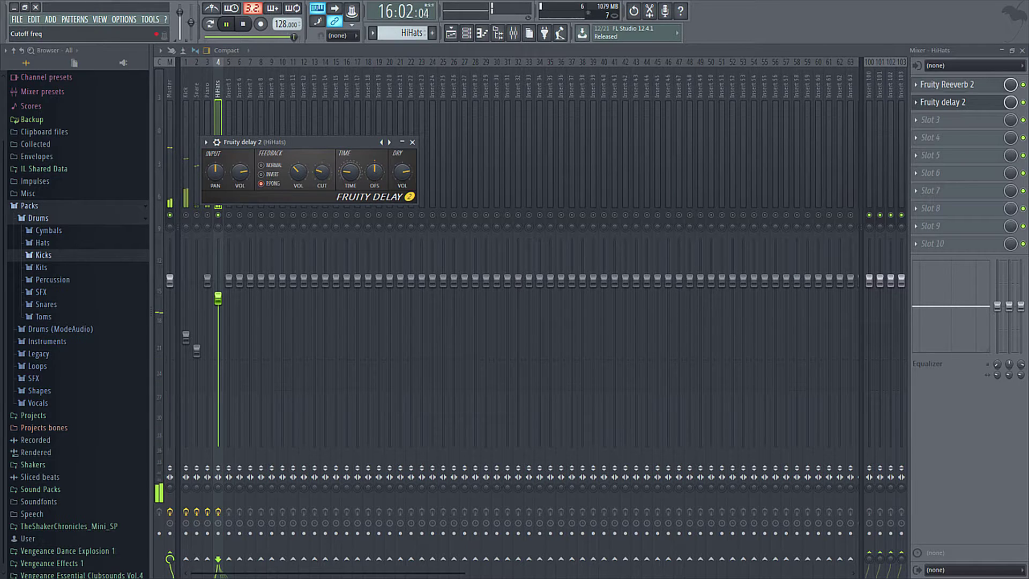
key(space)
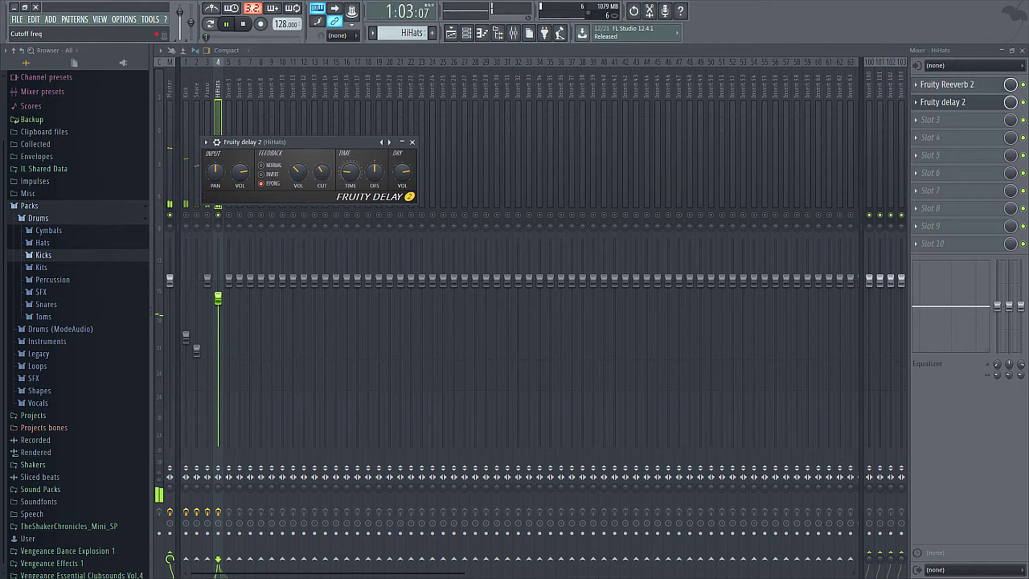
click(413, 142)
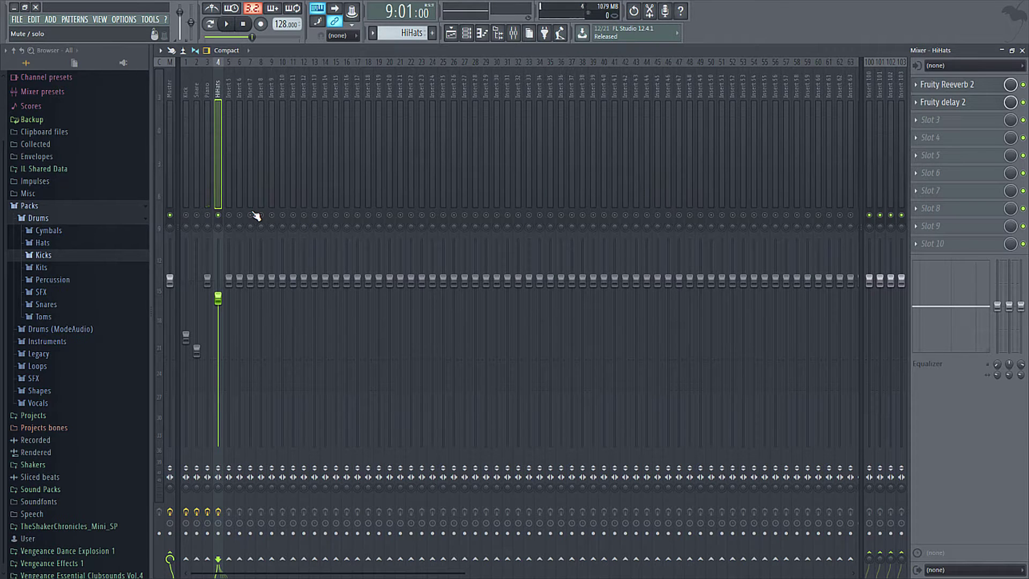
Lower the HiHats mixer track's volume while playing the full mix without solo, then return to the playlist.
key(space)
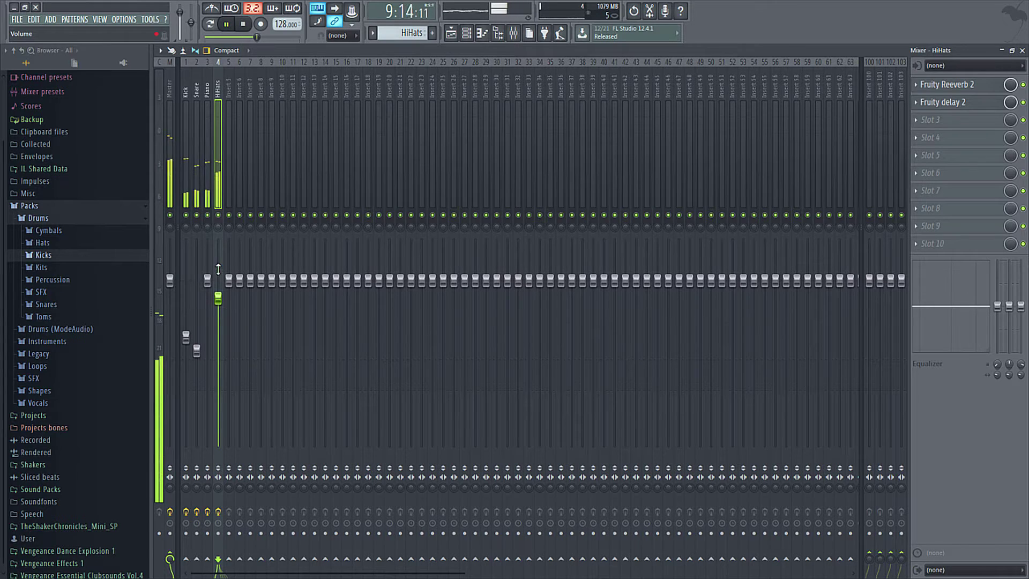
drag(224, 299, 218, 326)
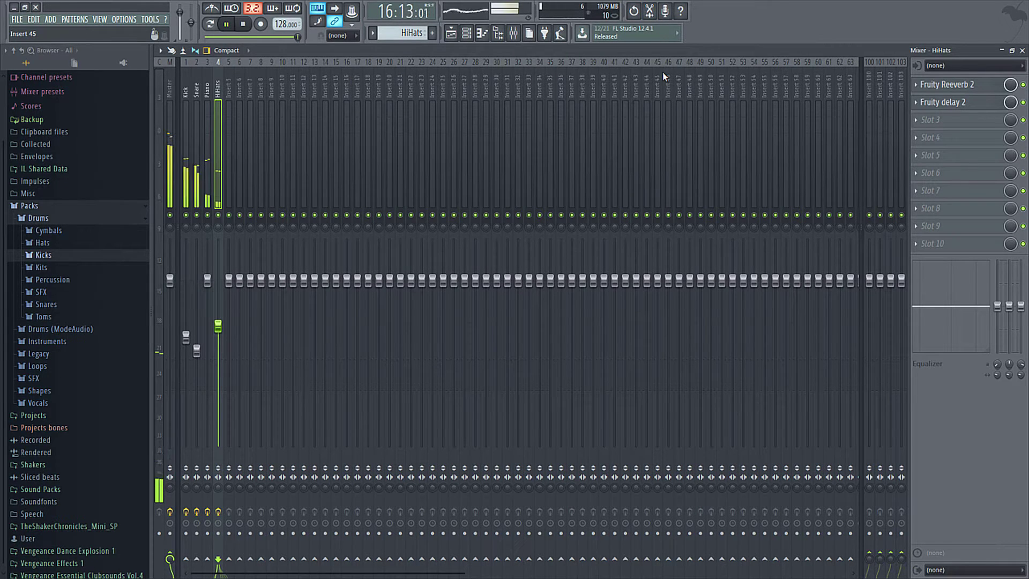
key(space)
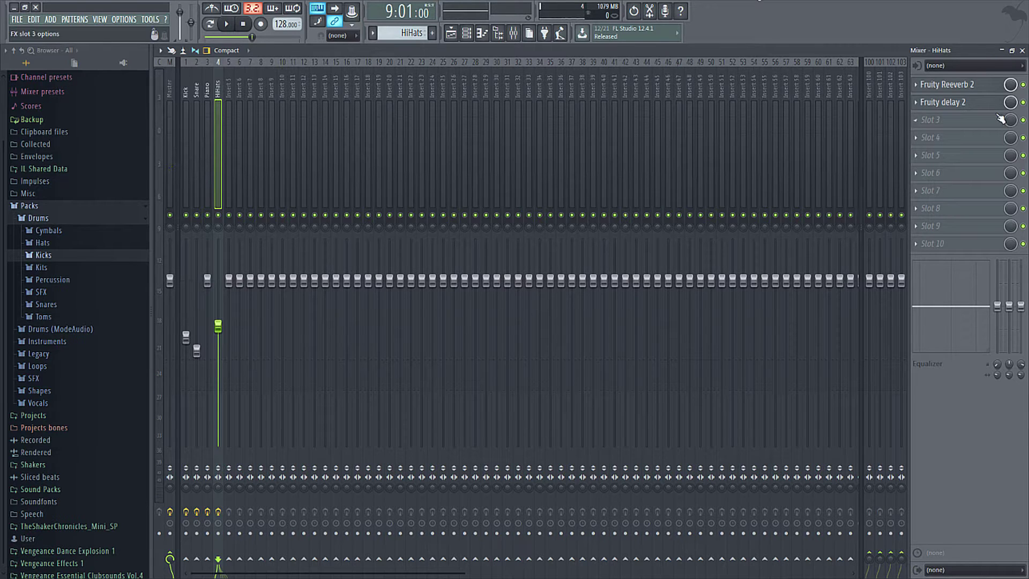
click(1022, 50)
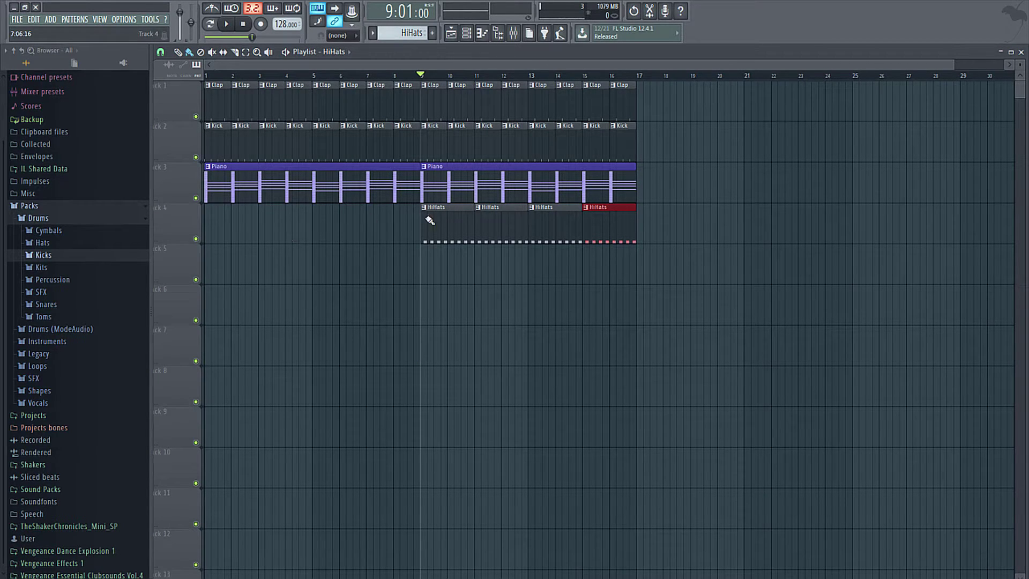
Change the colour of the HiHats pattern on track 4 to red.
click(437, 230)
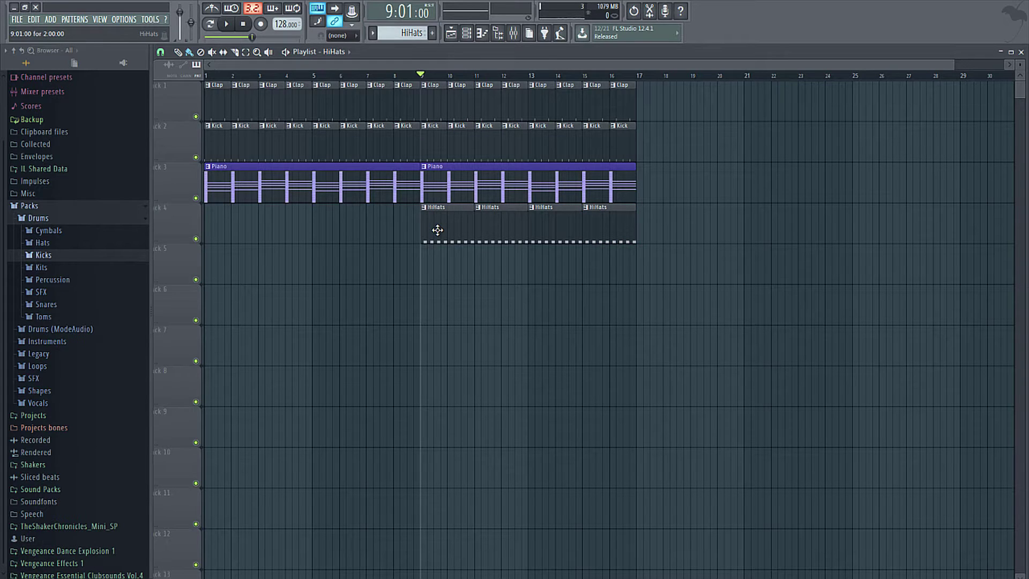
key(F2)
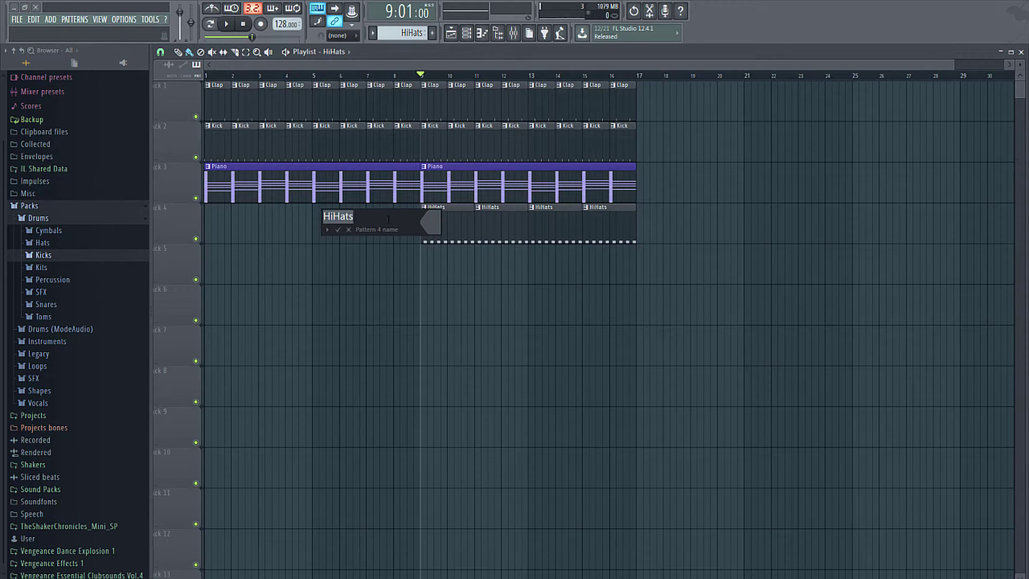
click(426, 220)
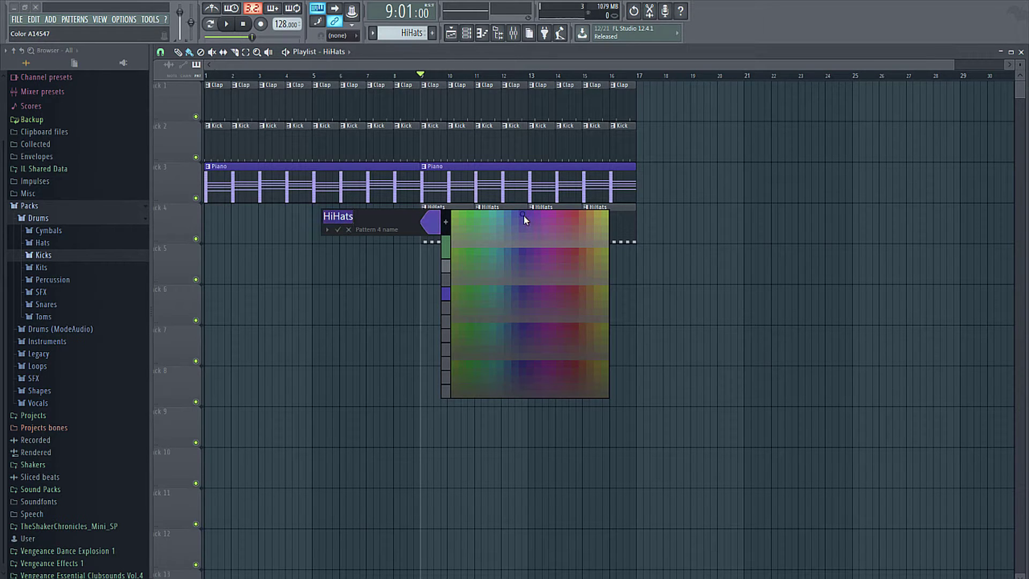
click(574, 214)
key(Return)
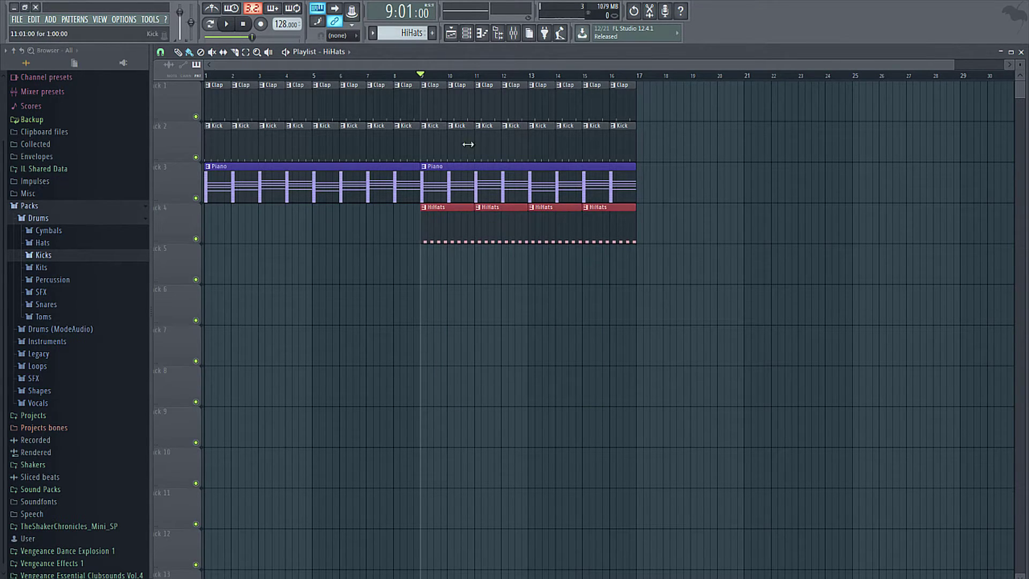
Change the colour of the Kick pattern on track 2 to red.
key(F2)
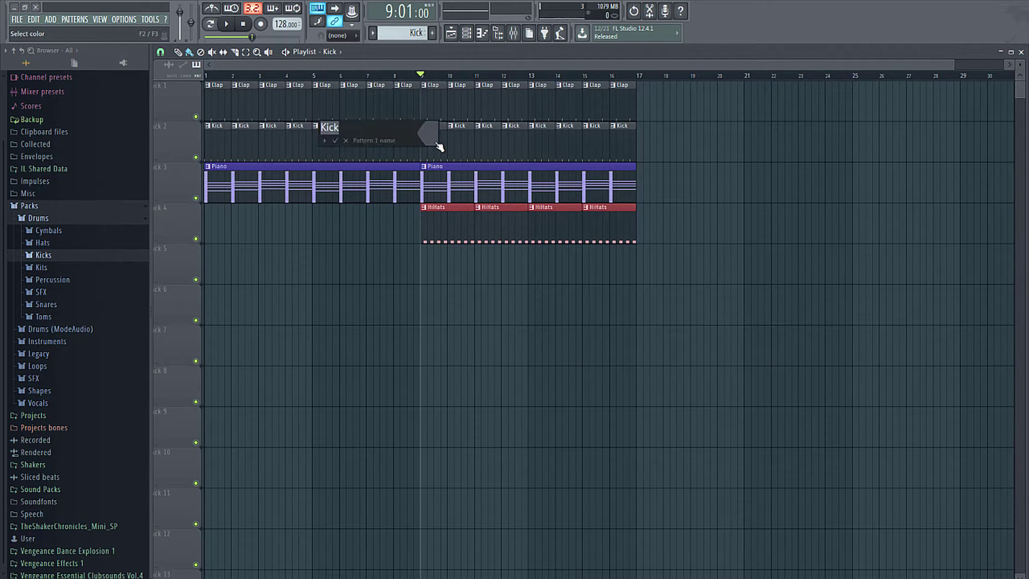
click(430, 137)
click(571, 128)
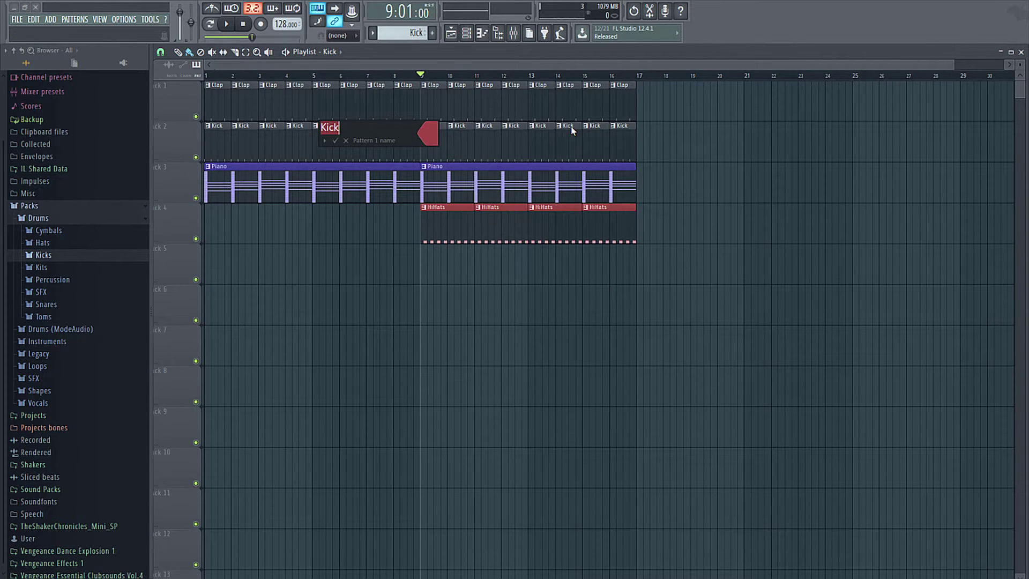
key(Return)
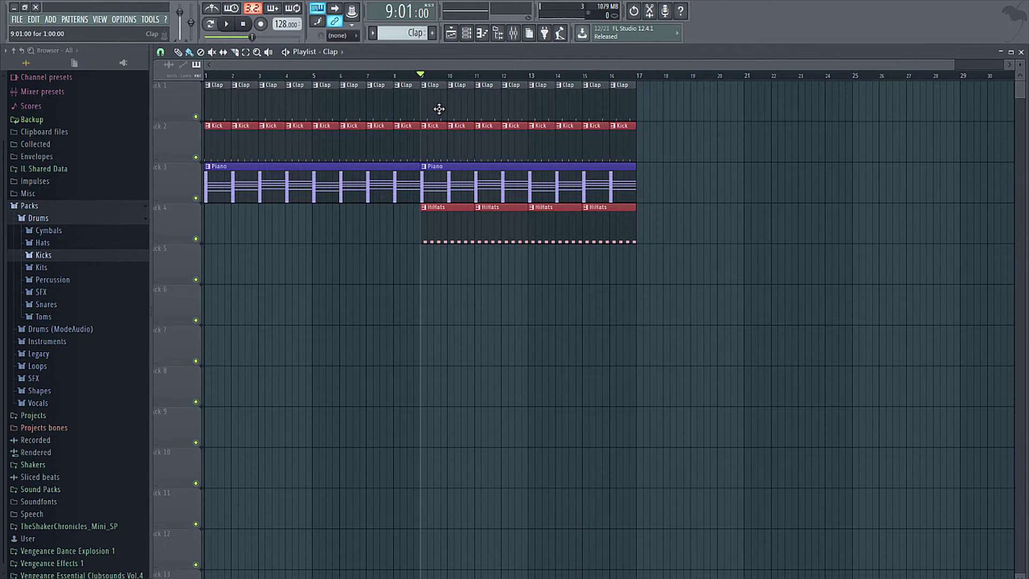
Change the colour of the Clap pattern on track 1 to red.
key(F2)
click(437, 105)
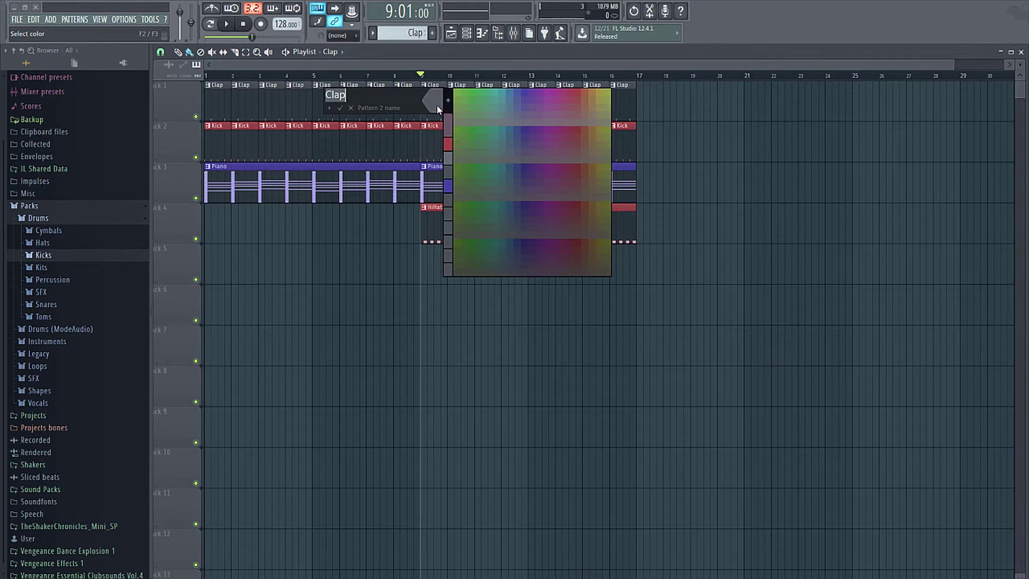
click(575, 92)
key(Return)
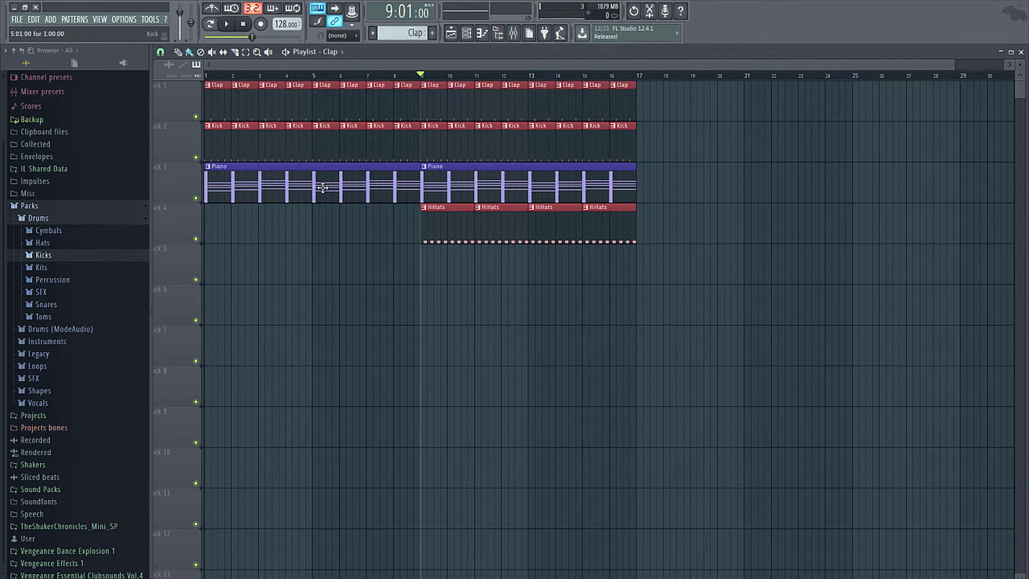
Name playlist track 1 Claps with a red colour, and narrow the browser beside the playlist.
right_click(169, 95)
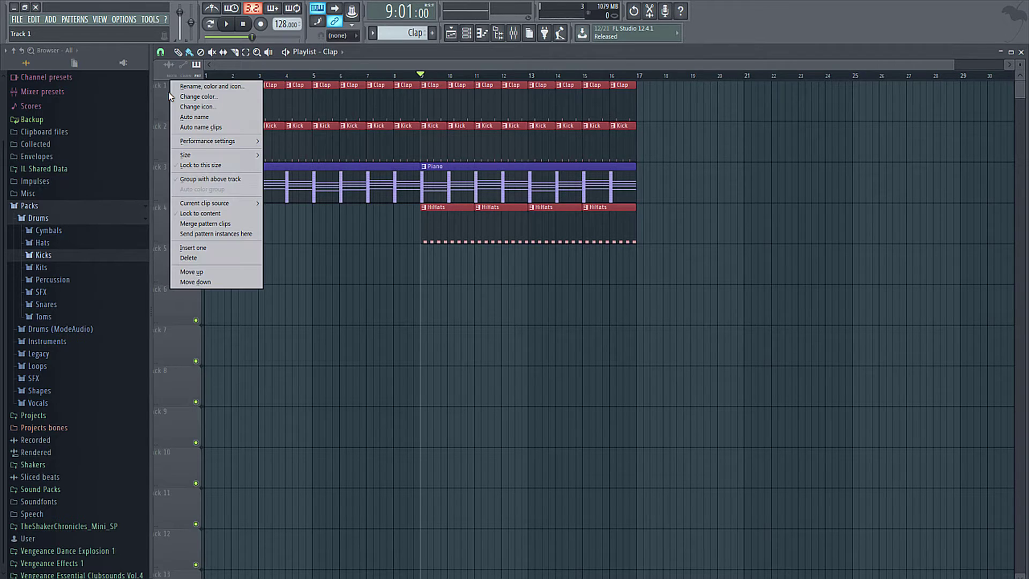
click(185, 87)
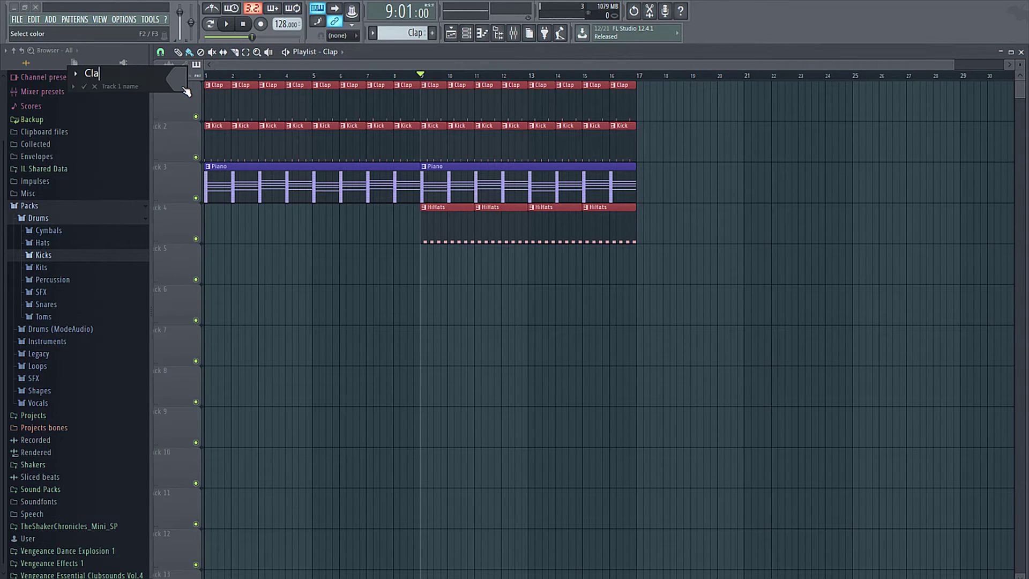
click(183, 84)
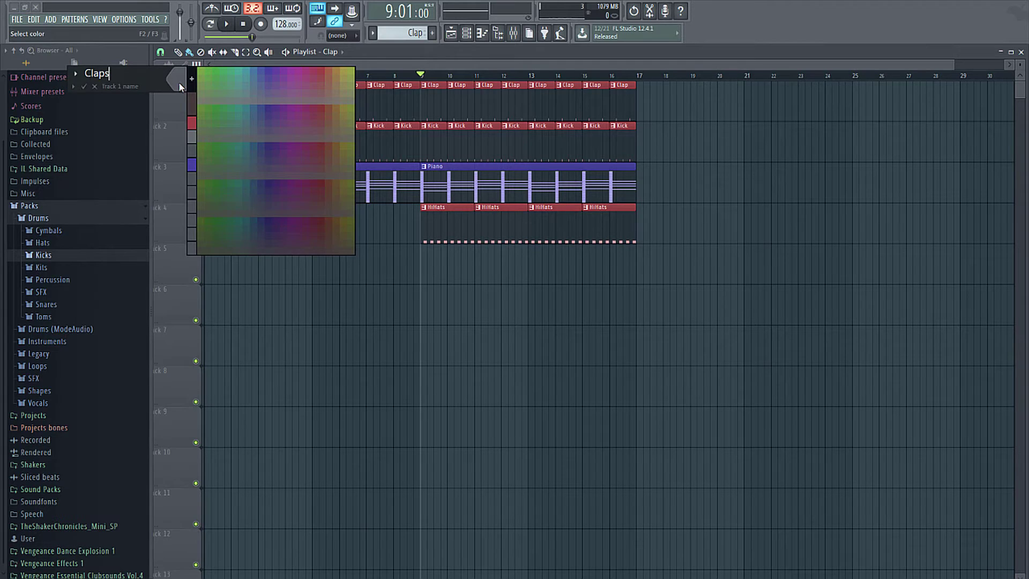
click(317, 71)
key(Return)
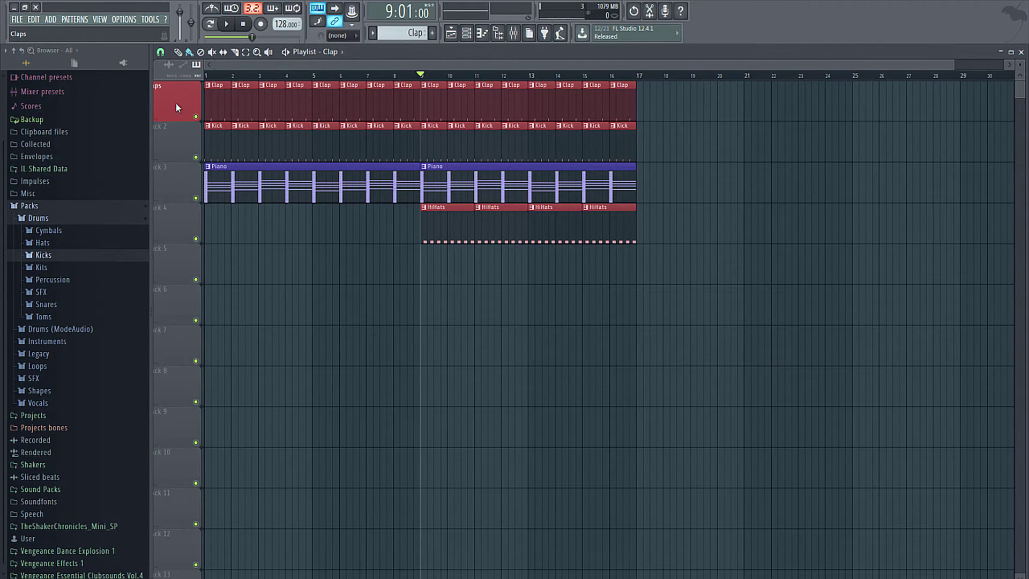
drag(151, 101, 121, 101)
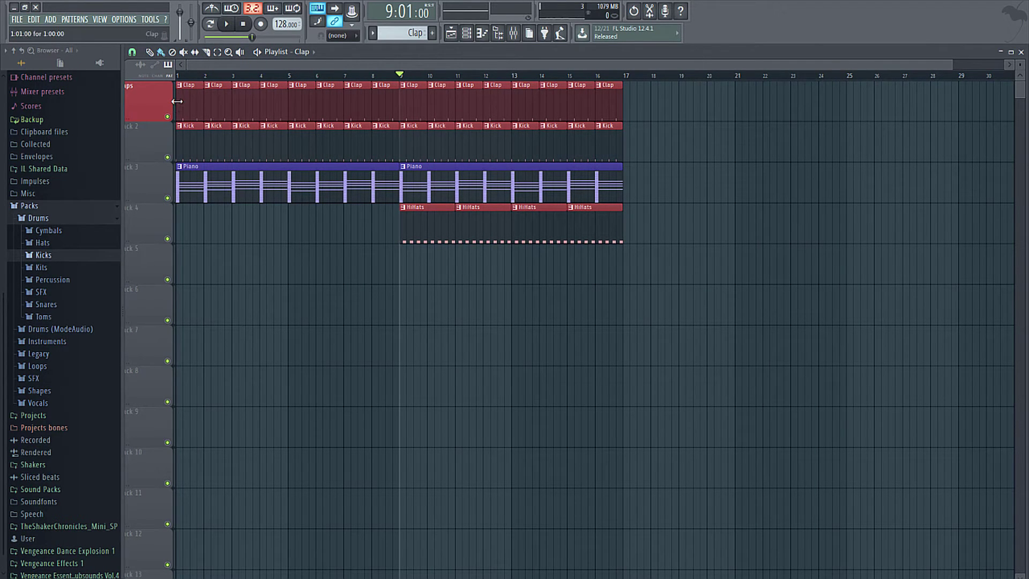
mouse_move(176, 101)
mouse_down()
mouse_move(210, 96)
mouse_move(173, 101)
mouse_up()
Review the channel rack, then the Kick pattern's notes and the target channel list in the piano roll.
click(466, 32)
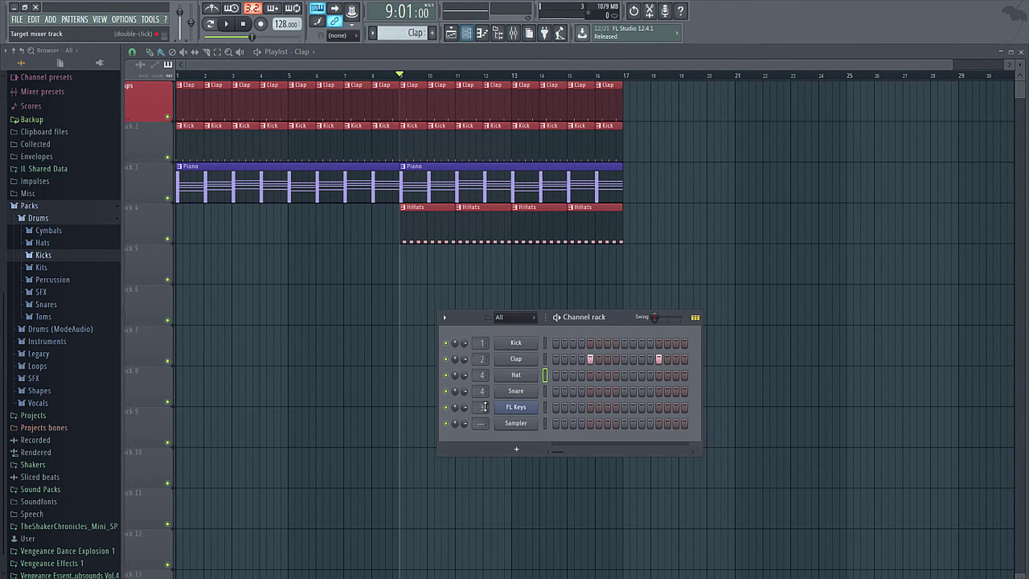
click(466, 32)
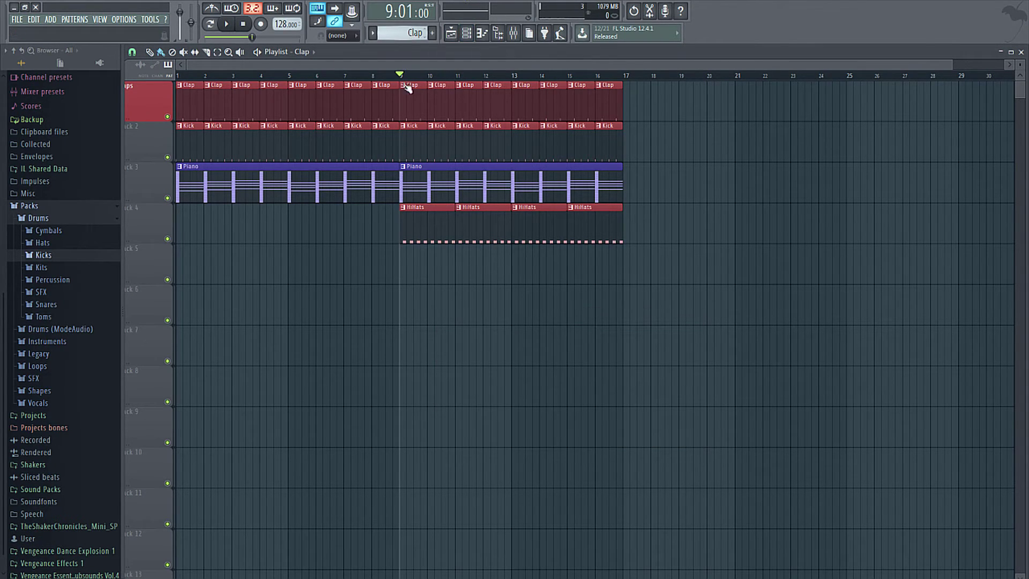
double_click(414, 138)
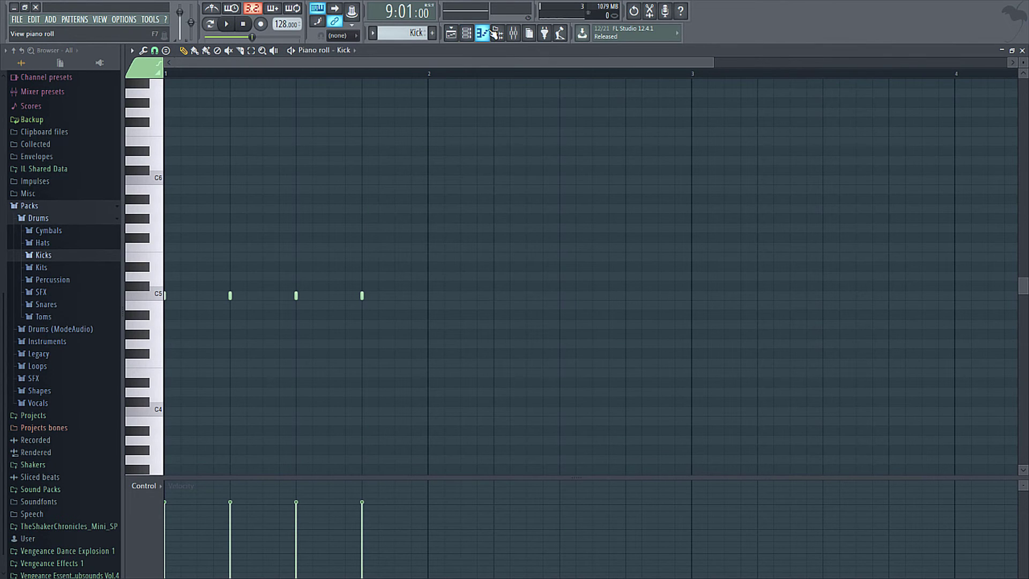
click(354, 51)
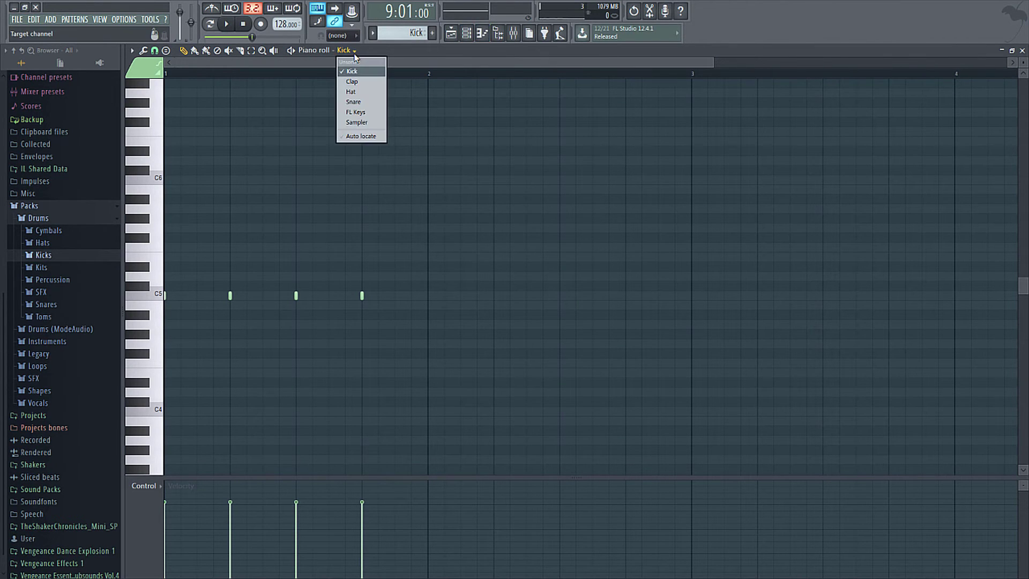
click(355, 51)
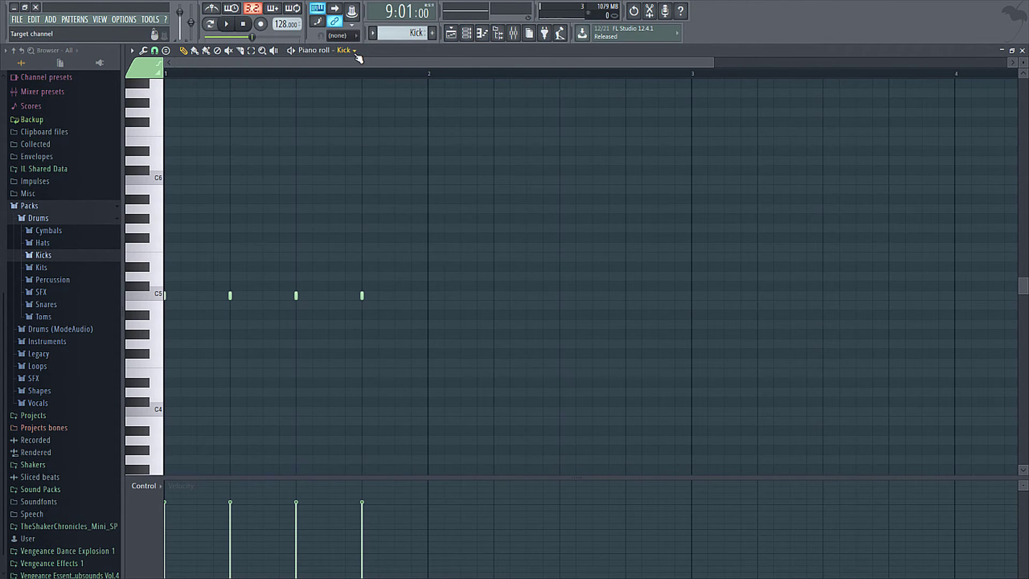
click(1022, 52)
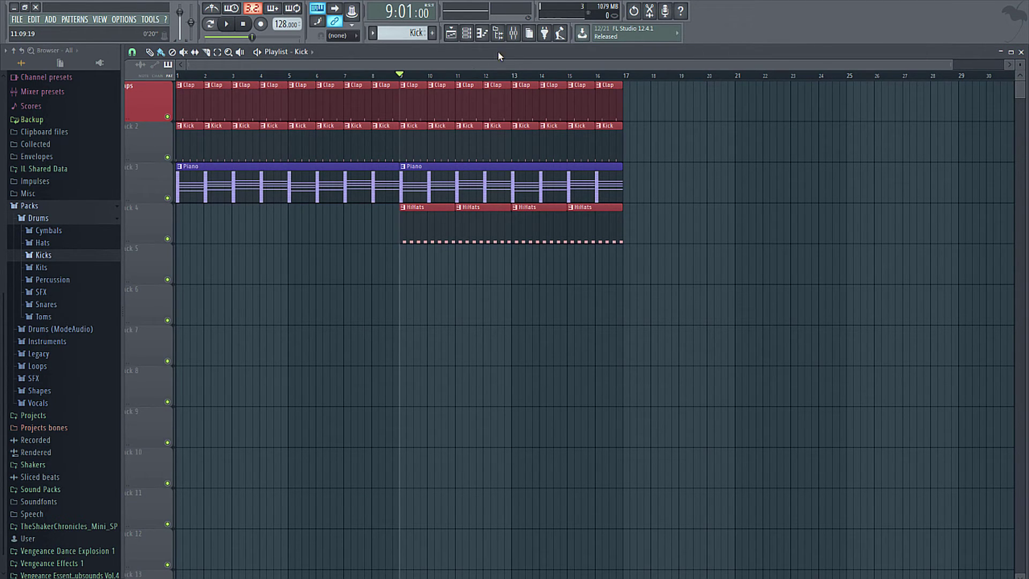
Review the Kick, Snare, HiHats and Piano tracks and their effect slots in the mixer.
click(514, 33)
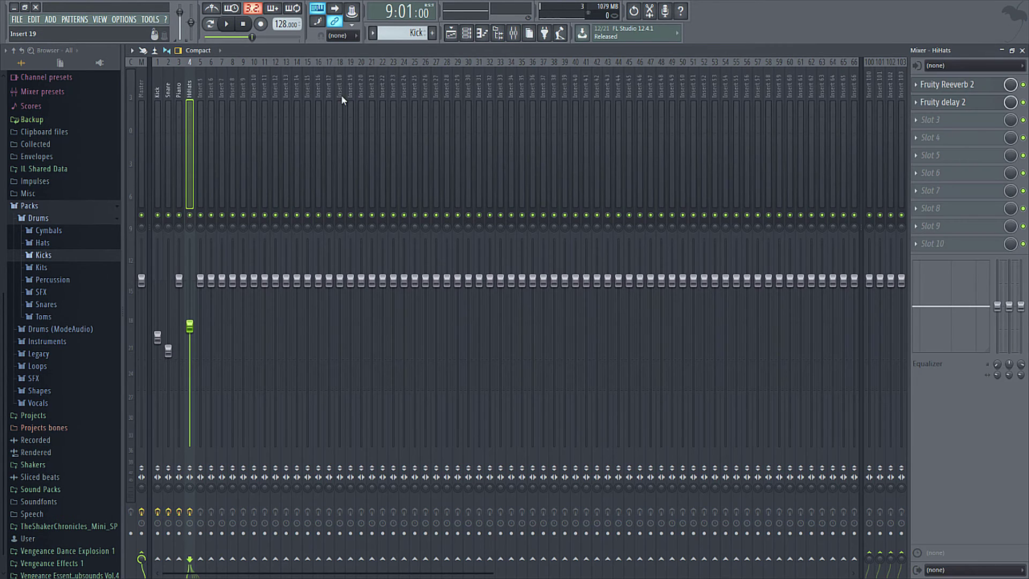
click(157, 89)
click(170, 90)
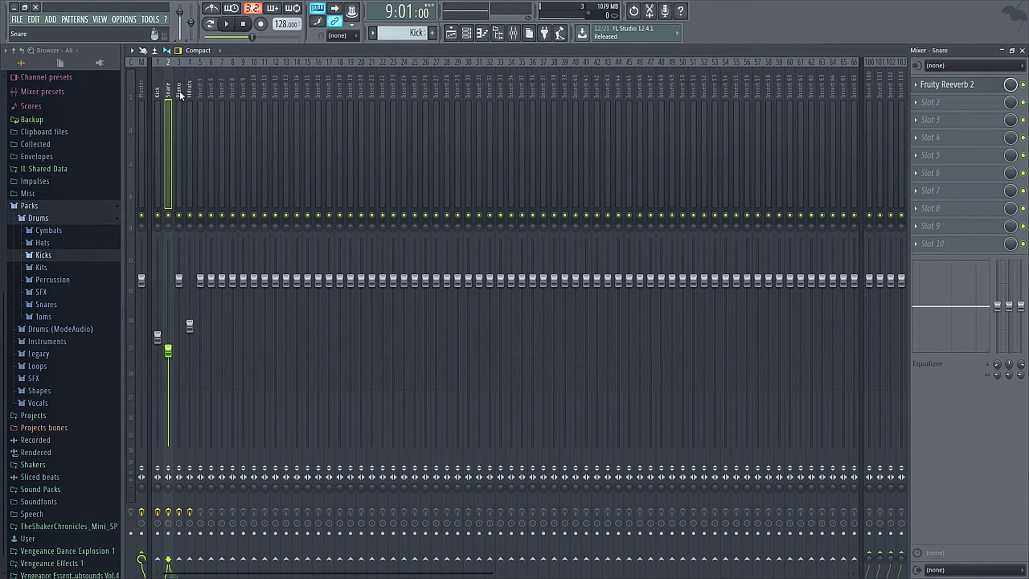
click(189, 95)
click(180, 92)
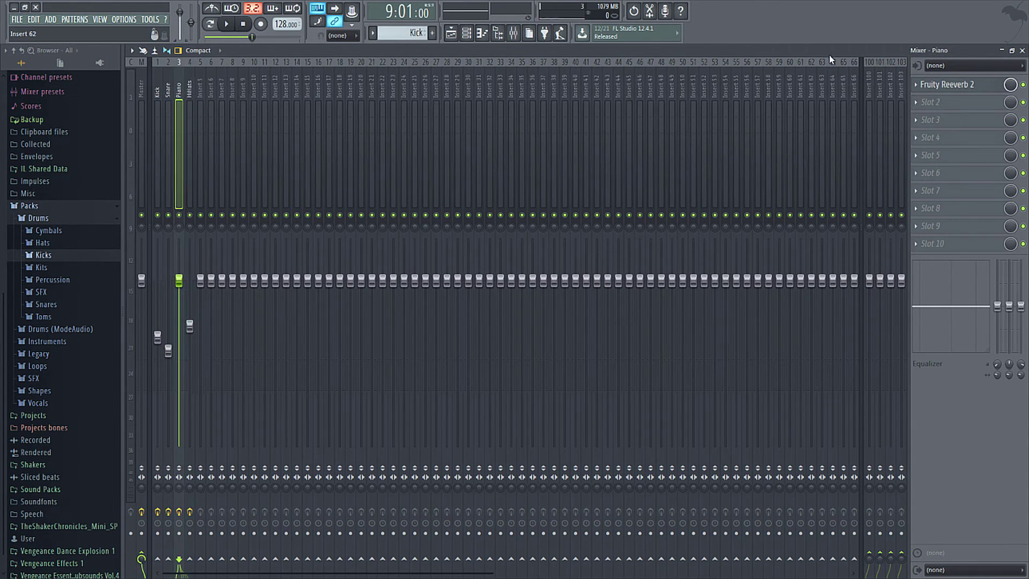
click(1022, 50)
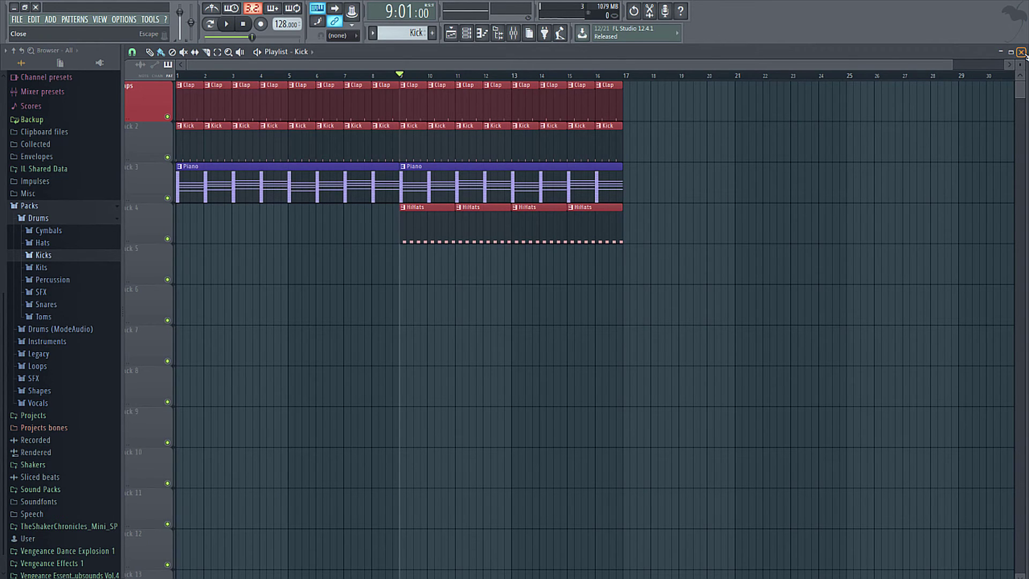